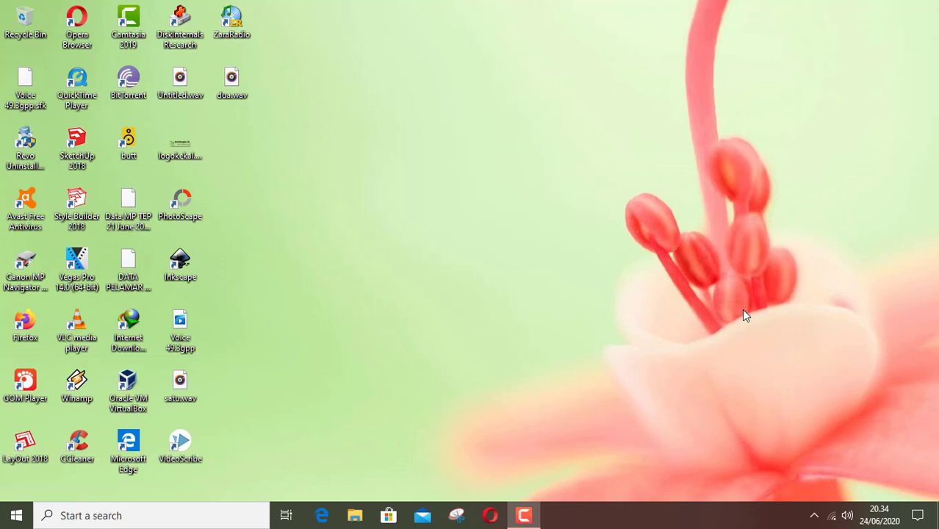
{"action": "right_click", "coordinate": [421, 213]}
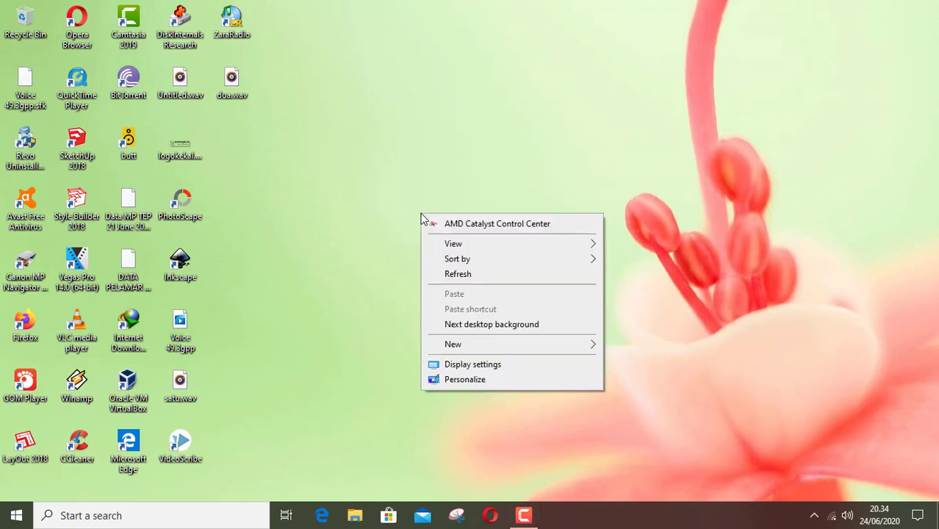
{"action": "left_click", "coordinate": [459, 274]}
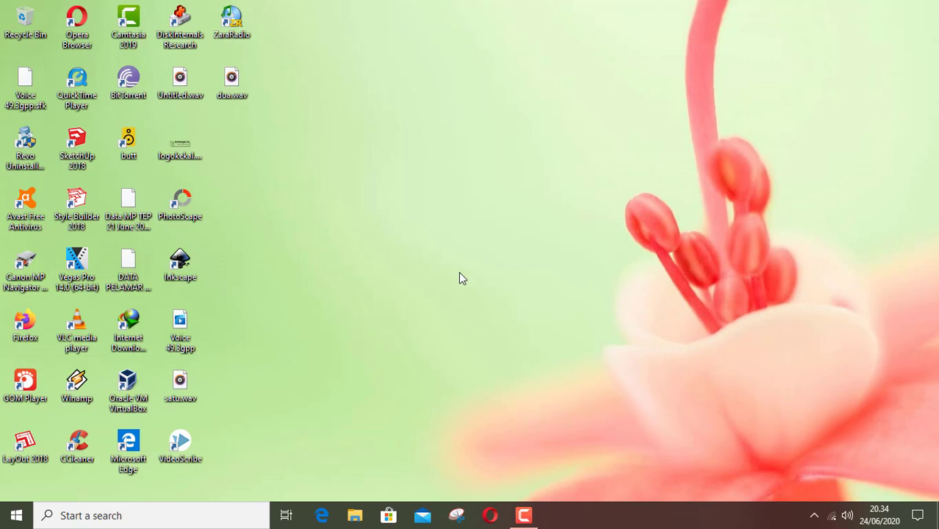
Launch Inkscape from the desktop and maximize its window
{"action": "double_click", "coordinate": [180, 263]}
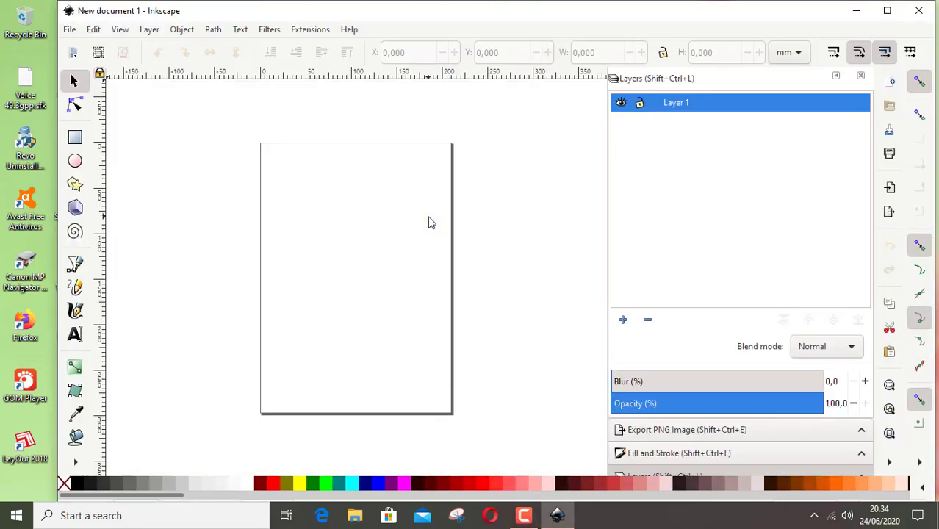
{"action": "left_click", "coordinate": [886, 11]}
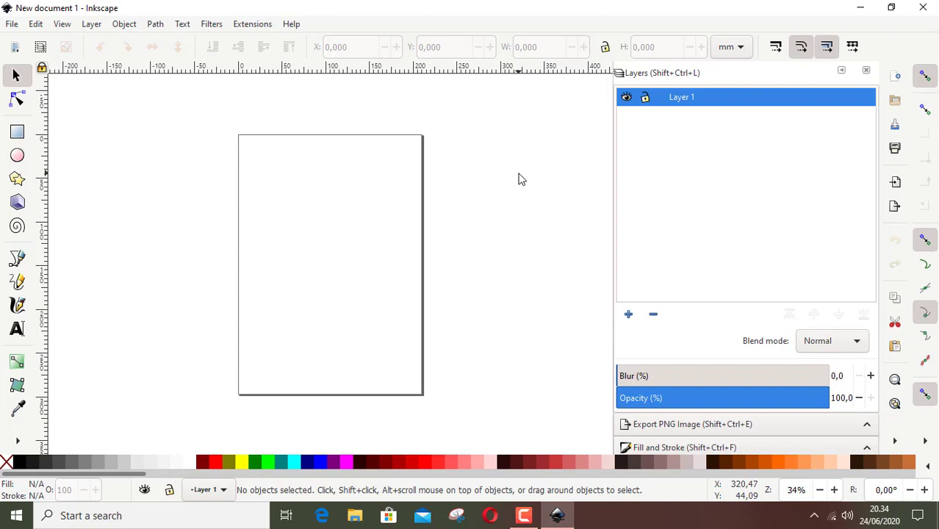
Close the Layers dialog and collapse the remaining docked dialogs to free up the canvas area
{"action": "left_click", "coordinate": [865, 70]}
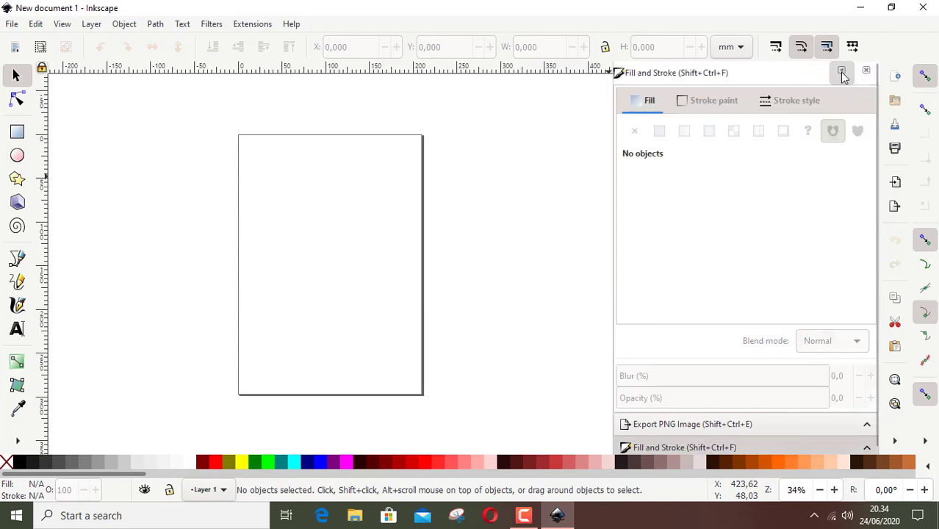
{"action": "left_click", "coordinate": [841, 70]}
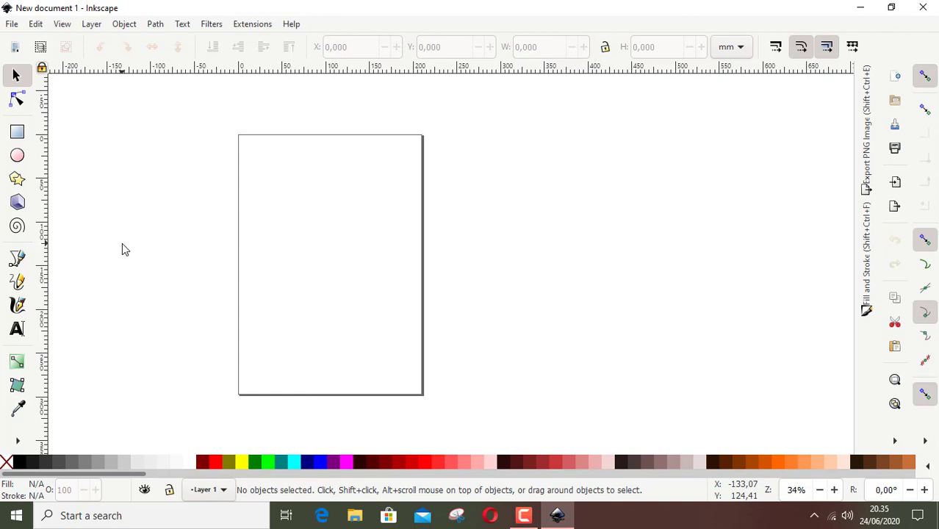
{"action": "scroll", "coordinate": [221, 238], "scroll_direction": "down", "scroll_amount": 2, "text": "ctrl"}
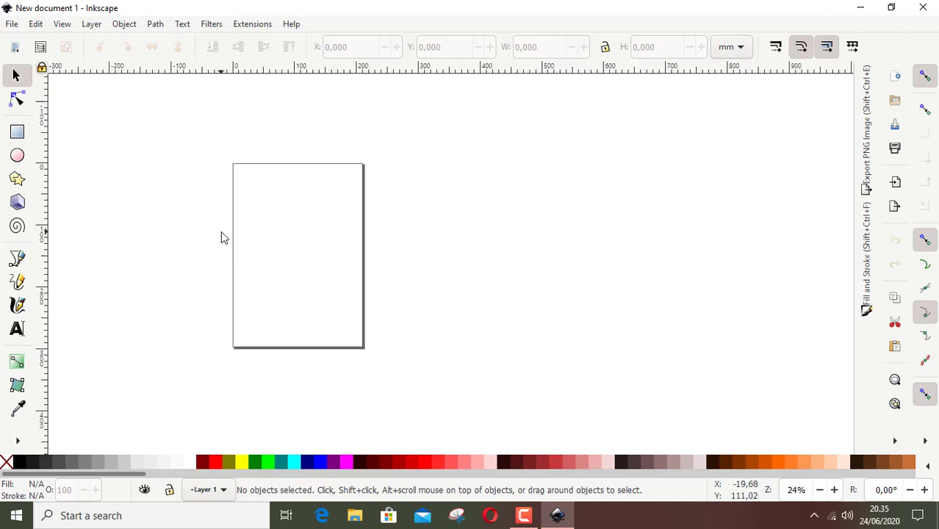
{"action": "scroll", "coordinate": [209, 239], "scroll_direction": "up", "scroll_amount": 3, "text": "ctrl"}
{"action": "scroll", "coordinate": [201, 241], "scroll_direction": "down", "scroll_amount": 1, "text": "ctrl"}
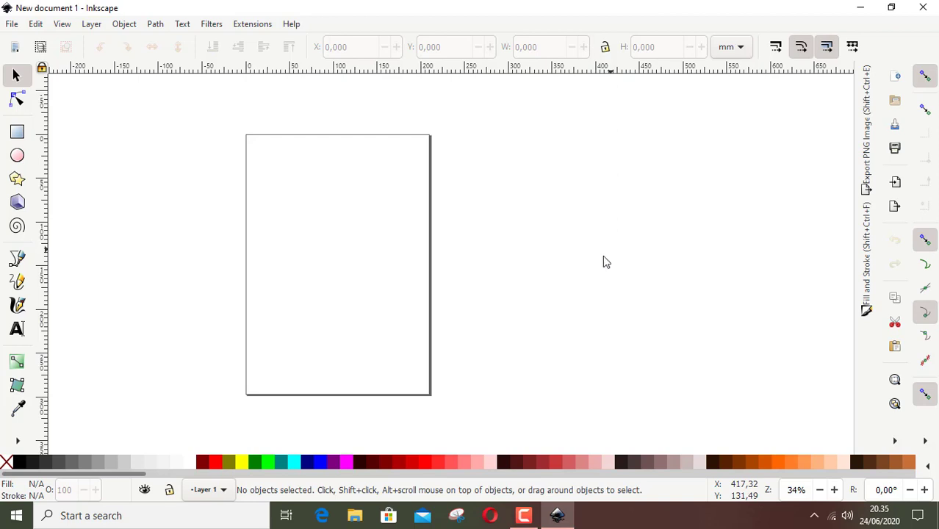
Show the Layers dialog and add Layer 2 and Layer 3, each above the current layer
{"action": "left_click", "coordinate": [91, 25]}
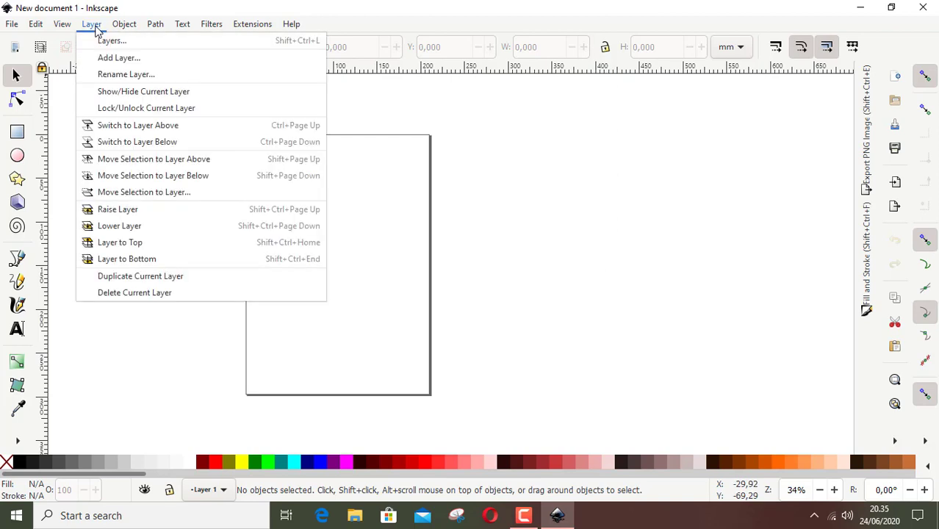
{"action": "left_click", "coordinate": [103, 42]}
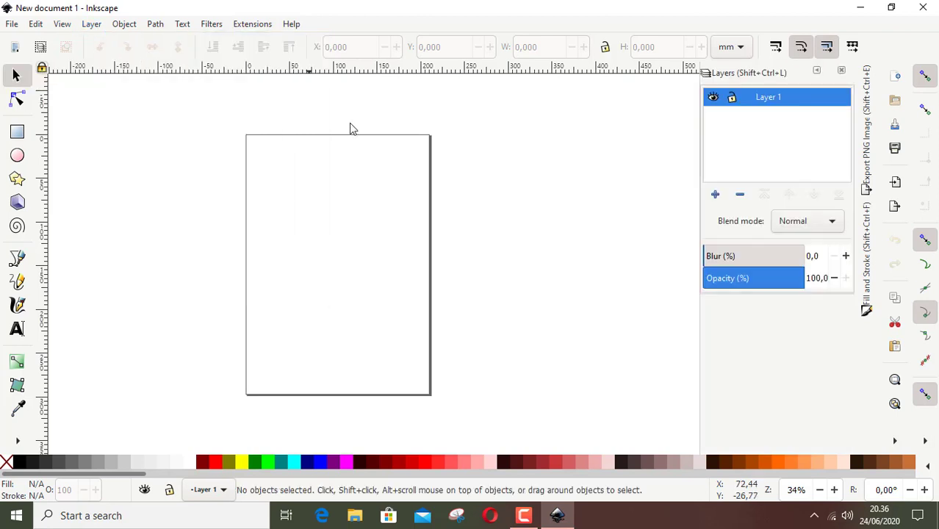
{"action": "left_click", "coordinate": [714, 196]}
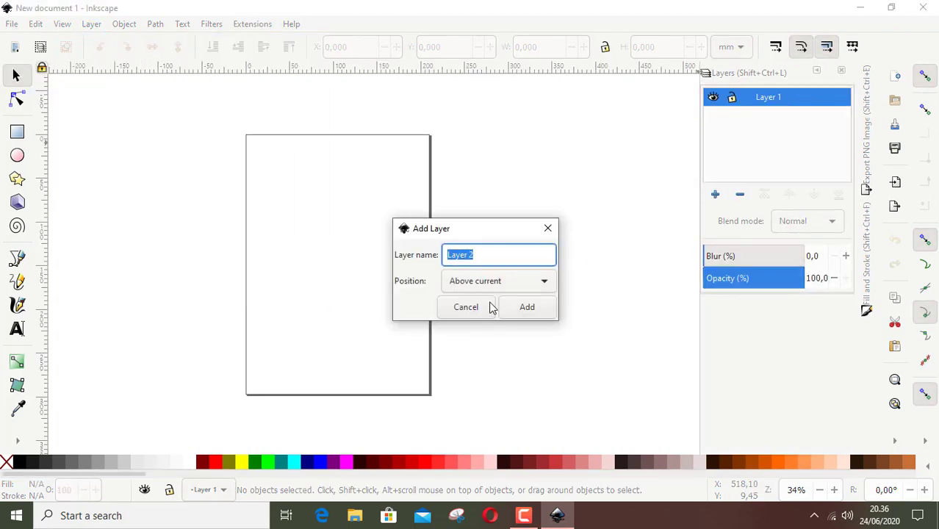
{"action": "left_click", "coordinate": [522, 308]}
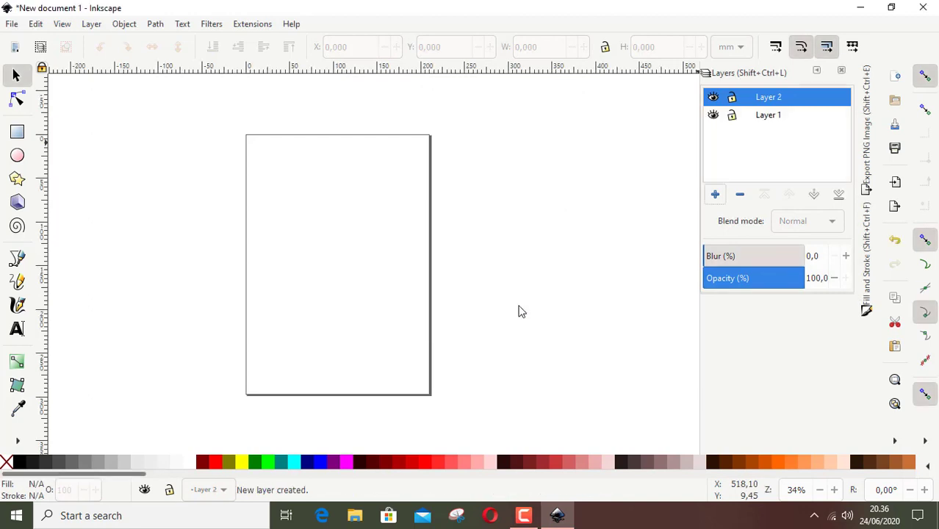
{"action": "left_click", "coordinate": [717, 195]}
{"action": "left_click", "coordinate": [528, 308]}
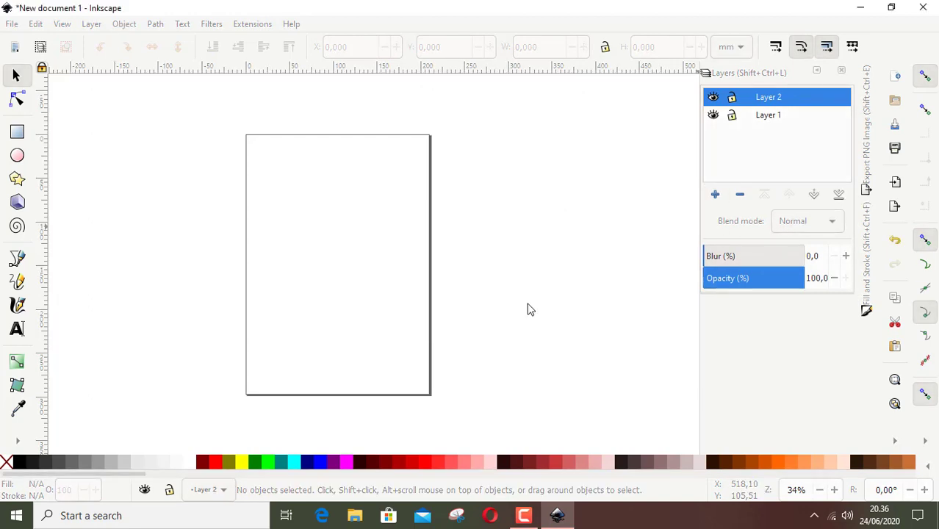
On Layer 1, draw nine overlapping spirals of various sizes across the page, using 6,90 turns and 1,080 divergence
{"action": "left_click", "coordinate": [766, 140]}
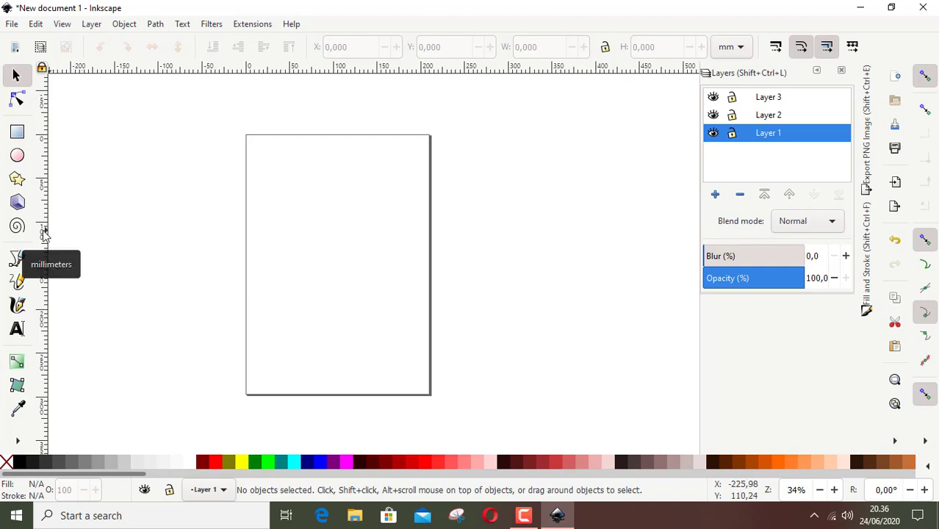
{"action": "left_click", "coordinate": [17, 227]}
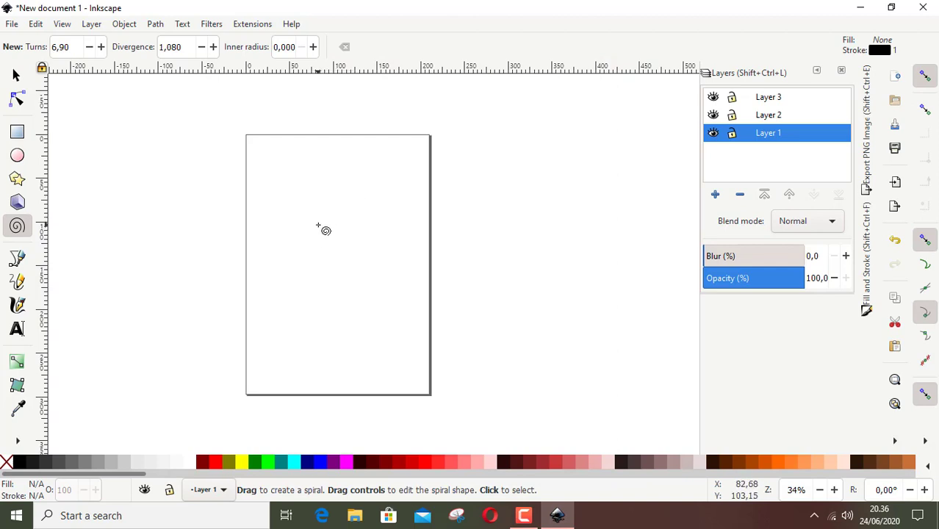
{"action": "left_click_drag", "start_coordinate": [348, 205], "coordinate": [335, 285]}
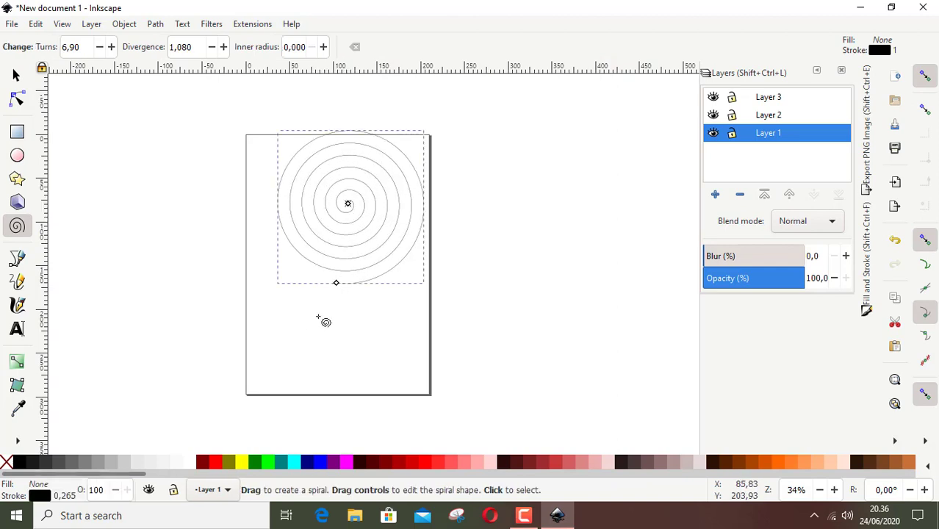
{"action": "left_click_drag", "start_coordinate": [280, 314], "coordinate": [258, 390]}
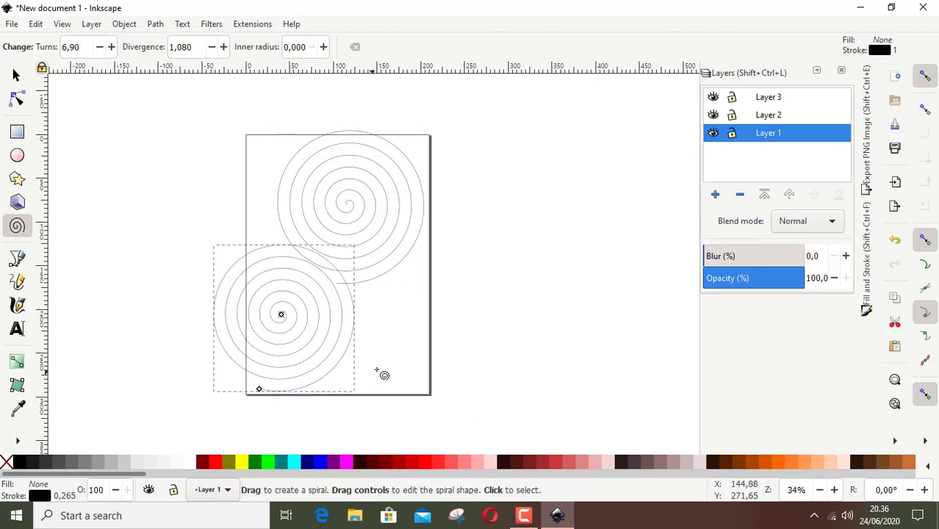
{"action": "left_click_drag", "start_coordinate": [395, 334], "coordinate": [392, 418]}
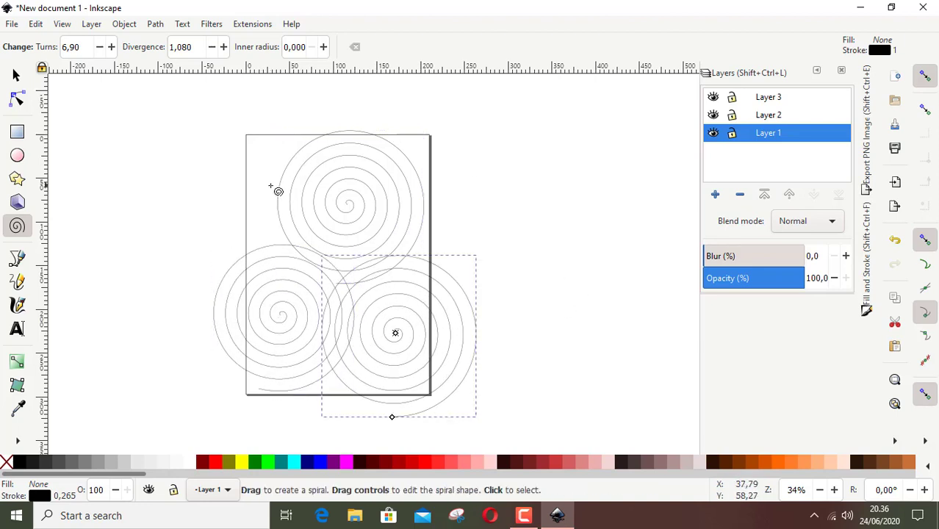
{"action": "left_click_drag", "start_coordinate": [257, 164], "coordinate": [226, 269]}
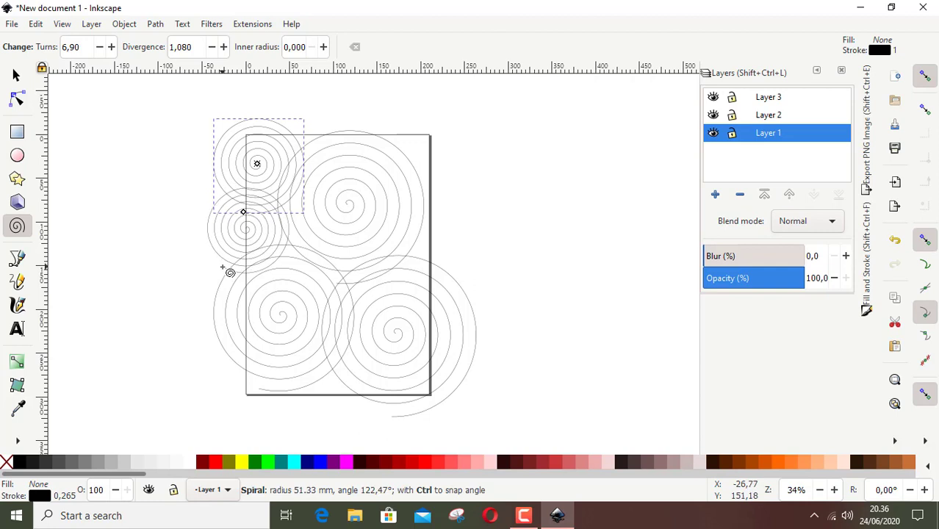
{"action": "left_click_drag", "start_coordinate": [336, 283], "coordinate": [330, 317]}
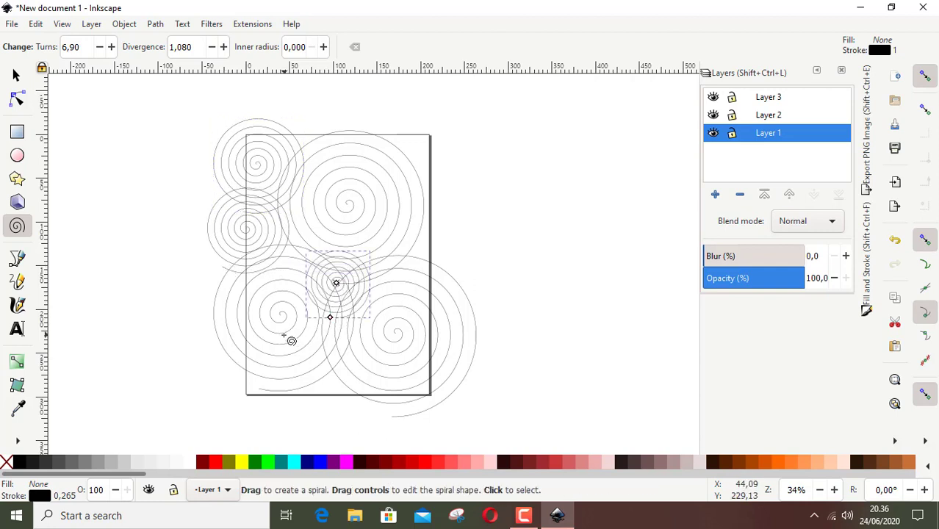
{"action": "left_click_drag", "start_coordinate": [282, 335], "coordinate": [272, 358]}
{"action": "mouse_move", "coordinate": [343, 365]}
{"action": "left_mouse_down"}
{"action": "mouse_move", "coordinate": [342, 389]}
{"action": "mouse_move", "coordinate": [279, 407]}
{"action": "left_mouse_up"}
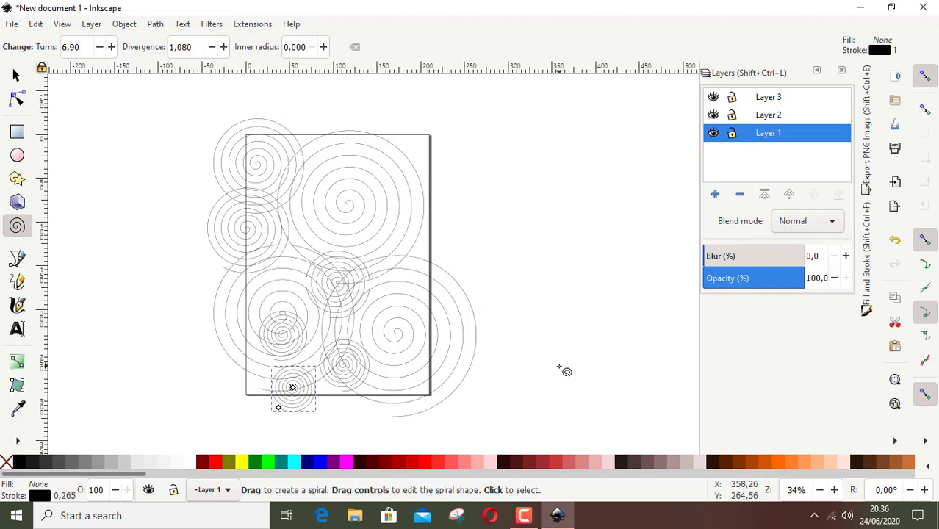
Make Layer 2 the active layer, and lock and unlock it
{"action": "left_click", "coordinate": [772, 118]}
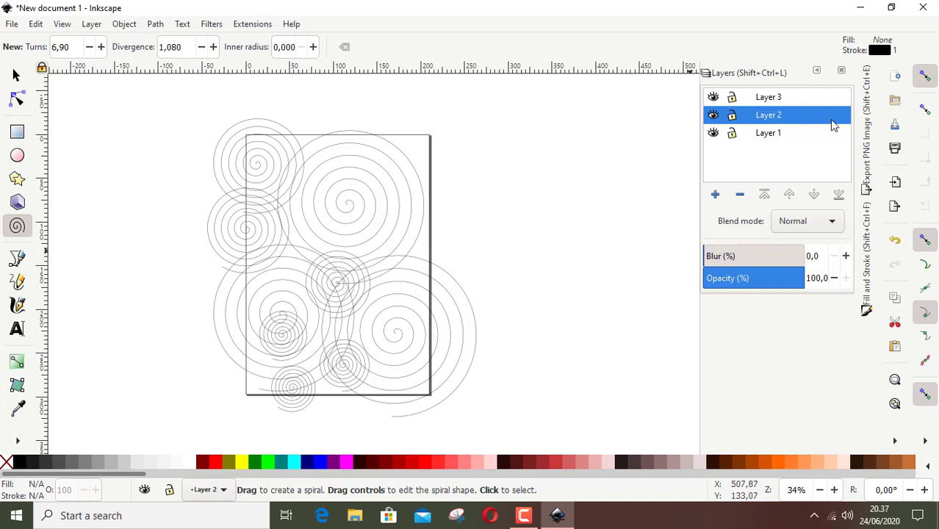
{"action": "double_click", "coordinate": [783, 118]}
{"action": "left_click", "coordinate": [734, 116]}
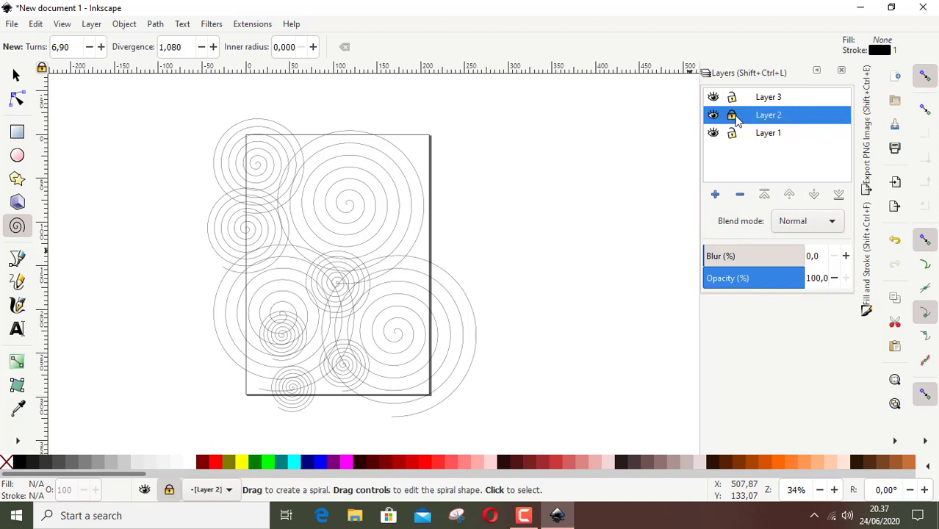
{"action": "left_click", "coordinate": [732, 116]}
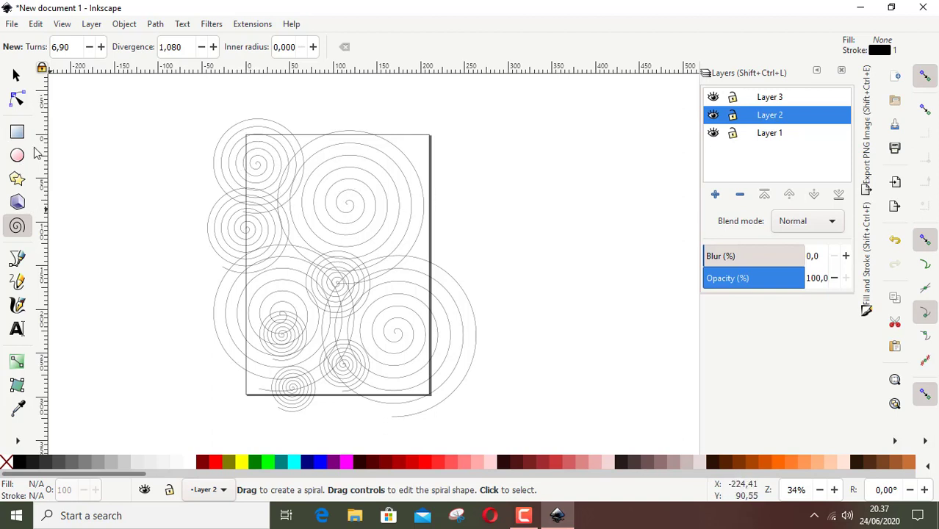
With the Bezier tool, draw a closed straight-line path on Layer 2 covering the upper part of the page, with a zigzag lower edge
{"action": "left_click", "coordinate": [16, 260]}
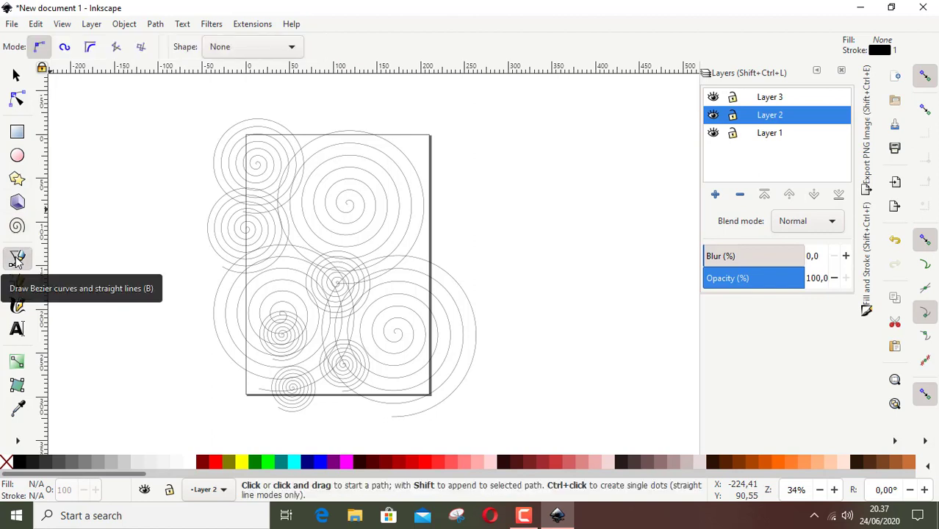
{"action": "left_click", "coordinate": [243, 212]}
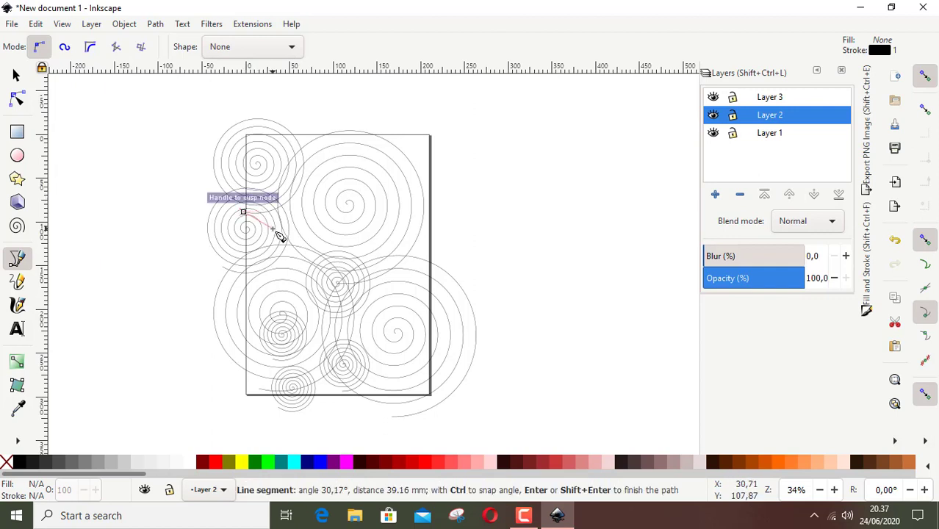
{"action": "left_click", "coordinate": [278, 235]}
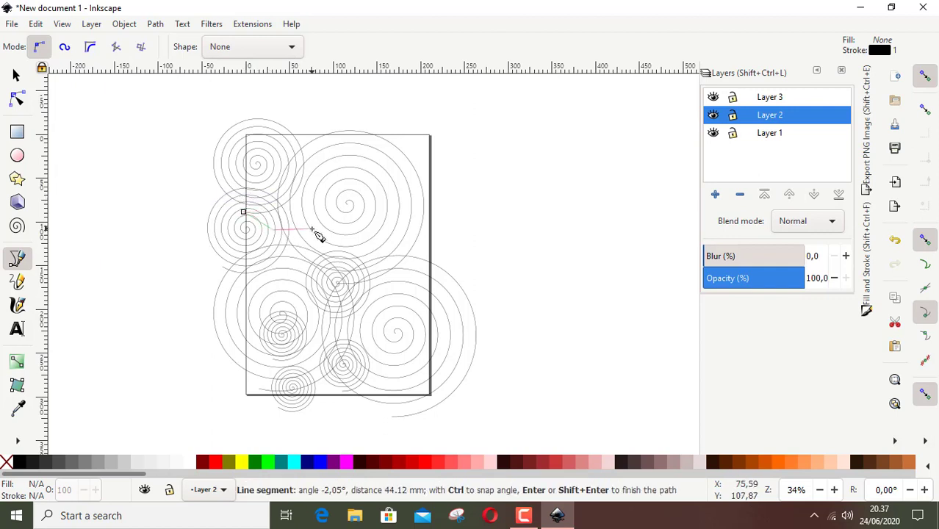
{"action": "left_click", "coordinate": [316, 230]}
{"action": "left_click", "coordinate": [349, 208]}
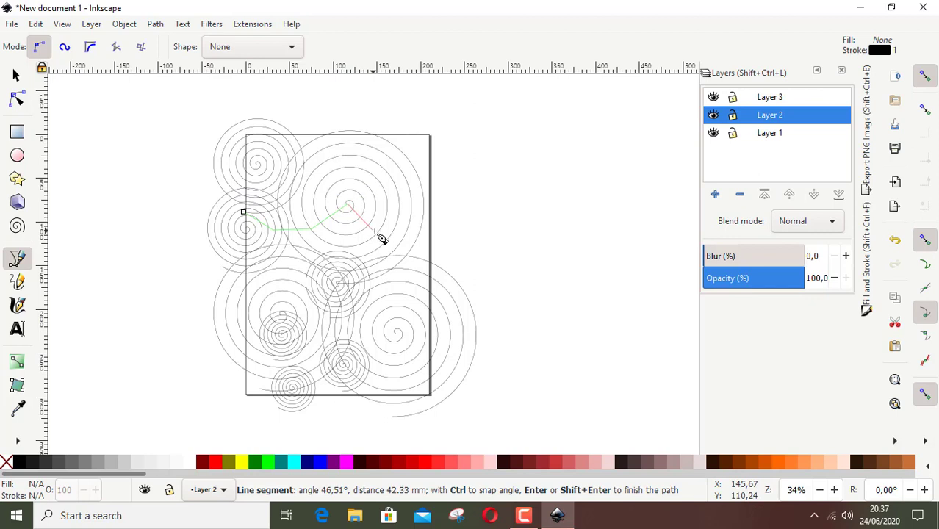
{"action": "left_click", "coordinate": [384, 223]}
{"action": "left_click", "coordinate": [407, 216]}
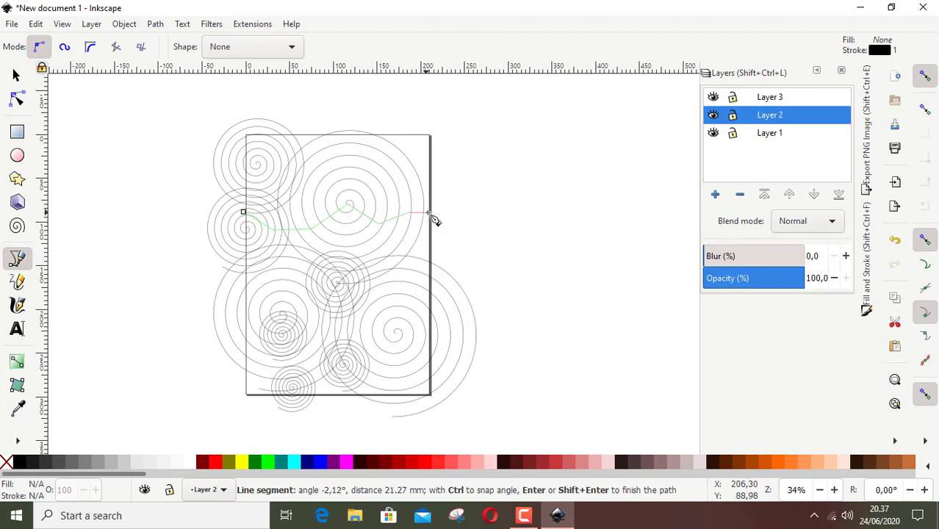
{"action": "left_click", "coordinate": [431, 216]}
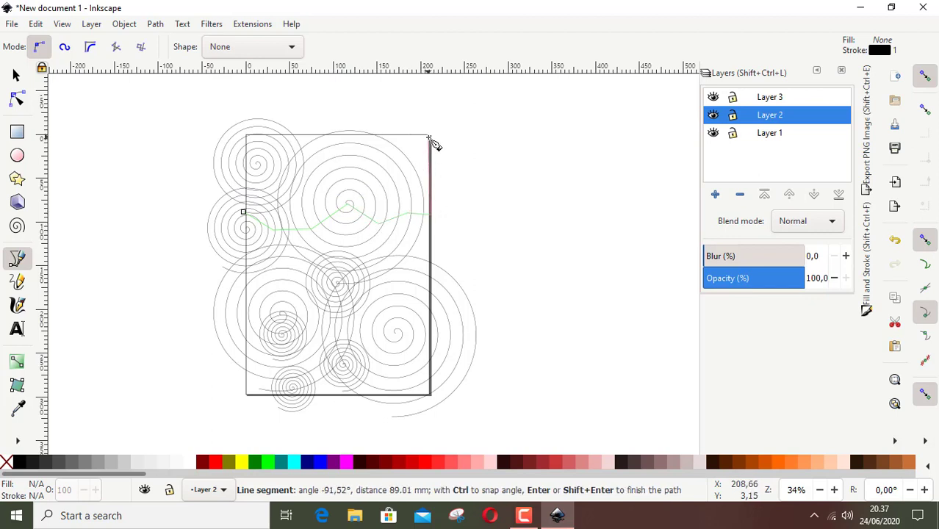
{"action": "left_click", "coordinate": [430, 136]}
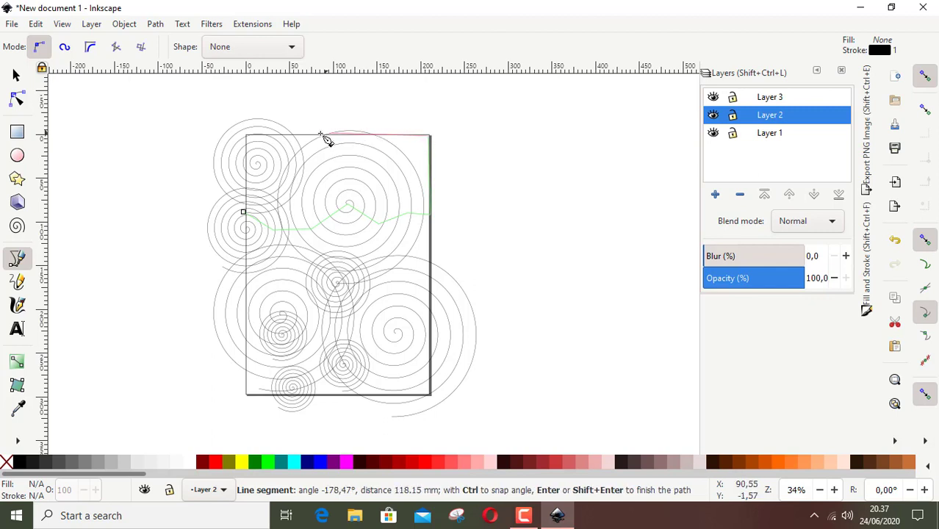
{"action": "left_click", "coordinate": [247, 137]}
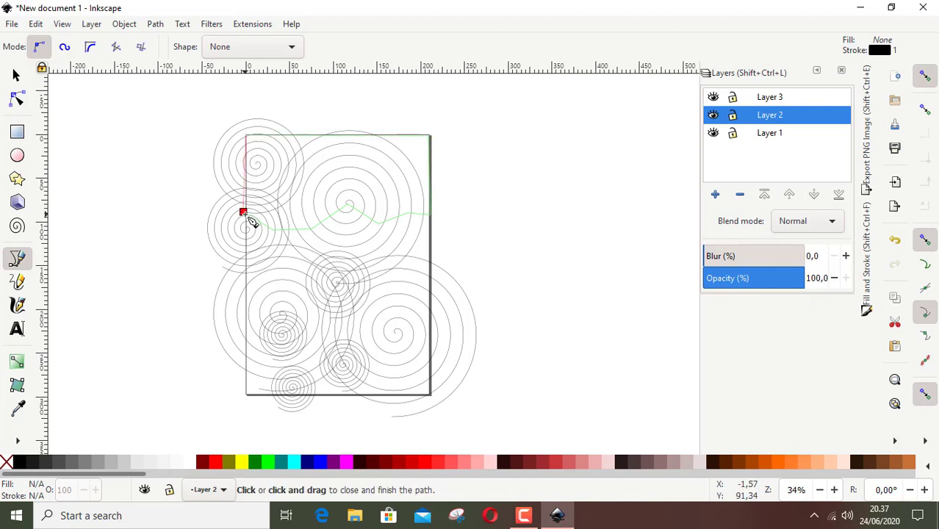
{"action": "left_click", "coordinate": [244, 213]}
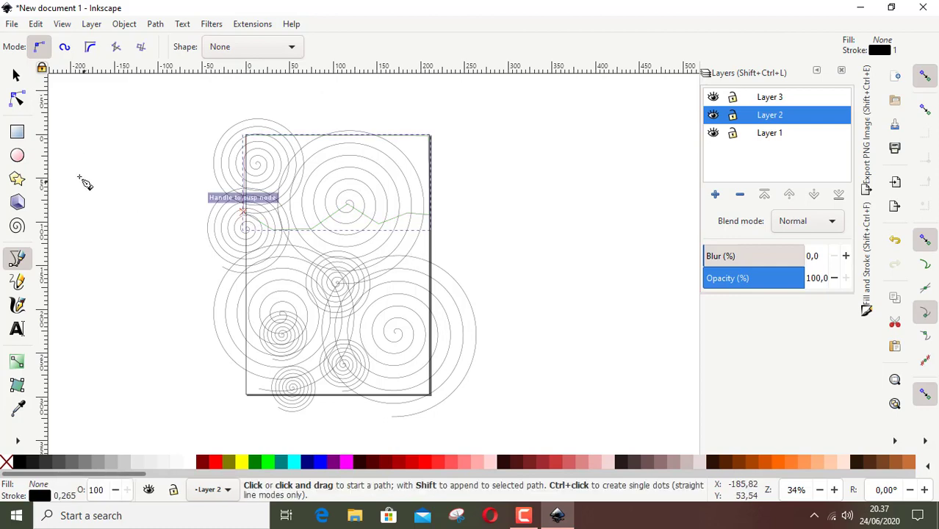
Make the five inner nodes along the closed path's zigzag lower edge auto-smooth so the edge becomes a wavy curve
{"action": "scroll", "coordinate": [304, 235], "scroll_direction": "up", "scroll_amount": 3, "text": "ctrl"}
{"action": "scroll", "coordinate": [301, 235], "scroll_direction": "down", "scroll_amount": 1, "text": "ctrl"}
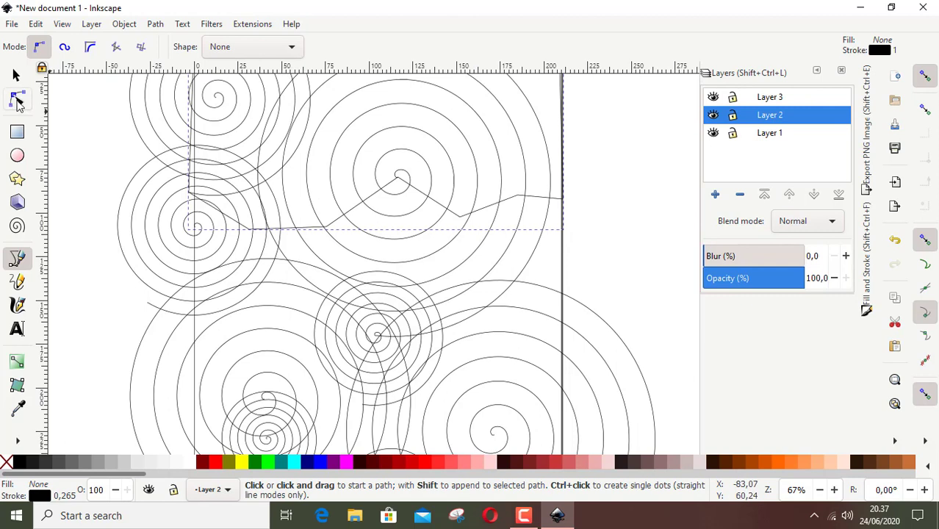
{"action": "left_click", "coordinate": [17, 98]}
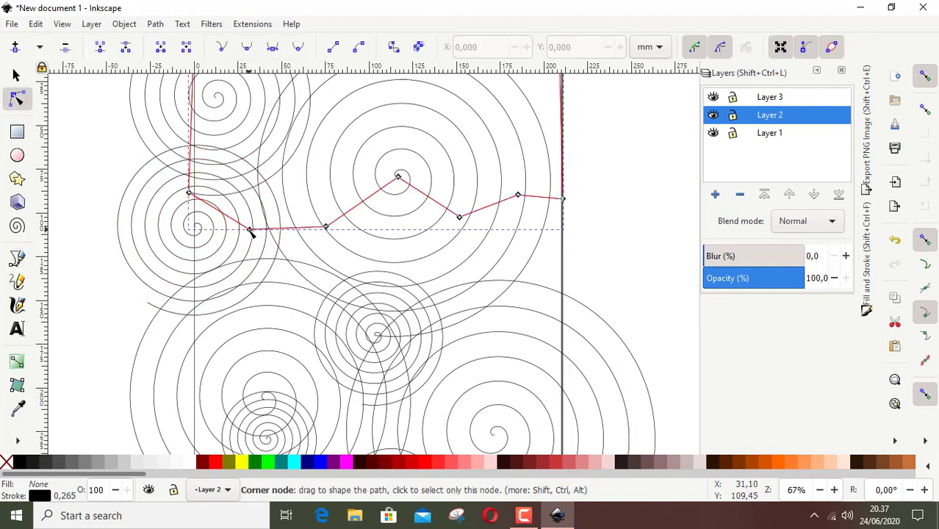
{"action": "left_click", "coordinate": [249, 229]}
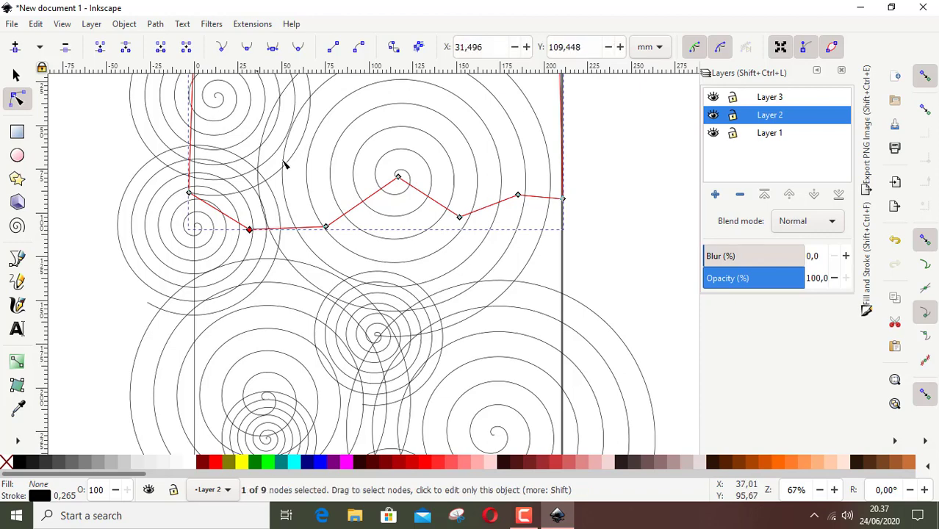
{"action": "left_click", "coordinate": [297, 46]}
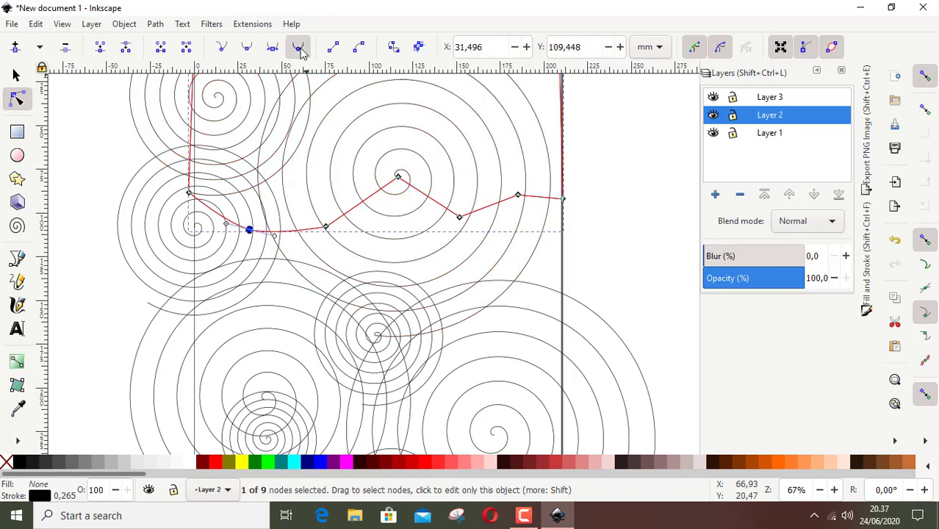
{"action": "left_click", "coordinate": [326, 226]}
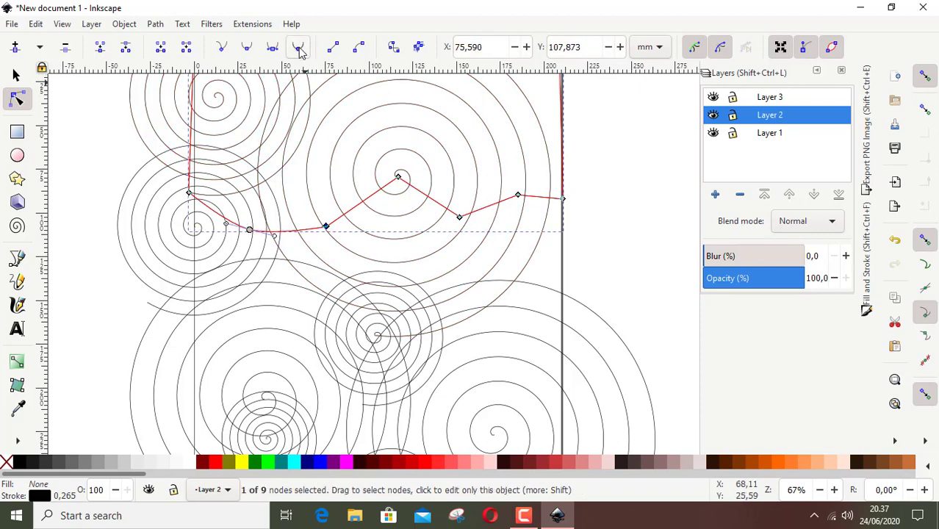
{"action": "left_click", "coordinate": [297, 46]}
{"action": "left_click", "coordinate": [397, 179]}
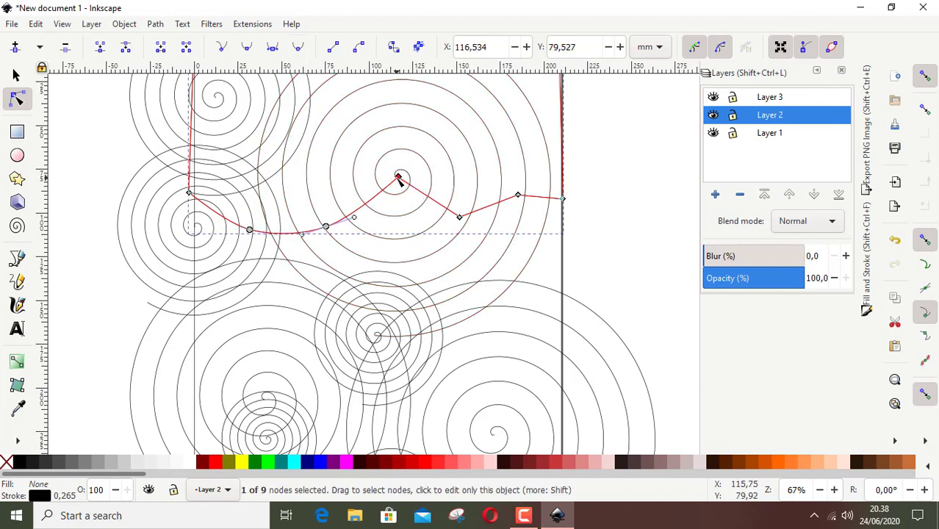
{"action": "left_click", "coordinate": [298, 46]}
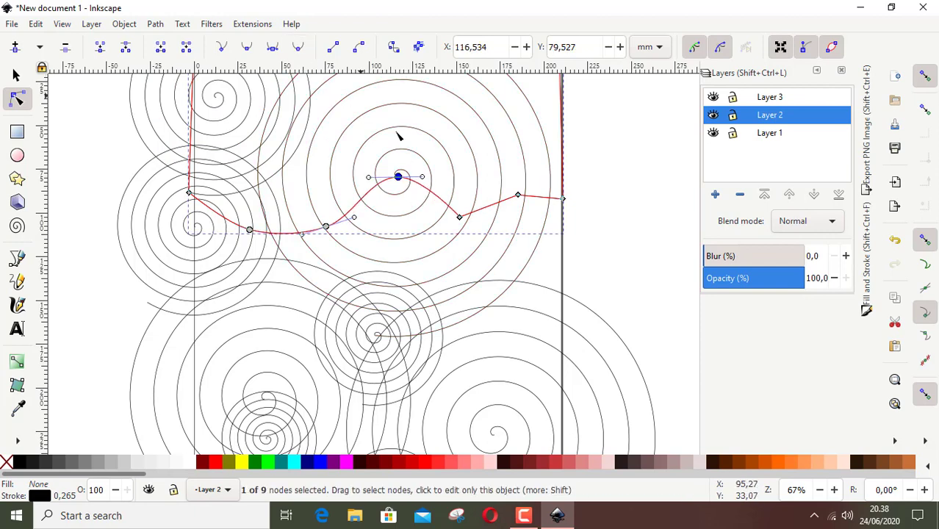
{"action": "left_click", "coordinate": [459, 217]}
{"action": "left_click", "coordinate": [297, 46]}
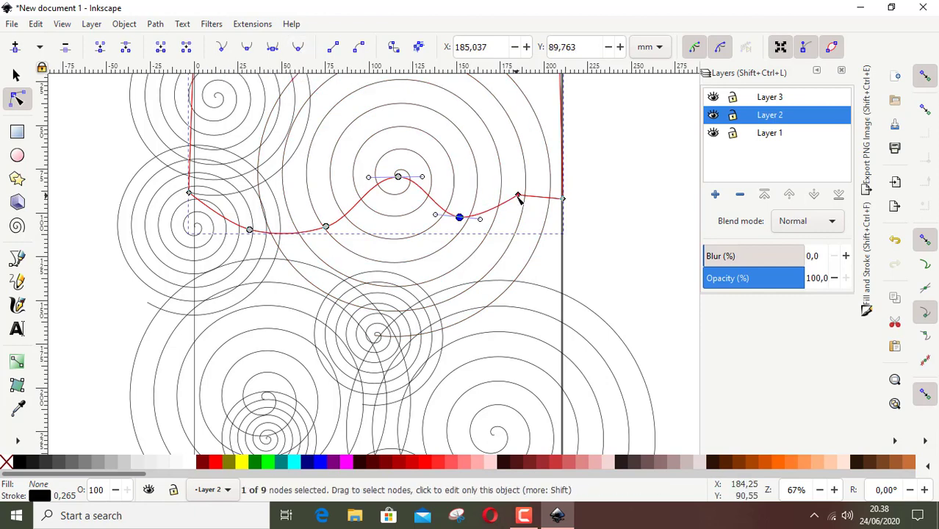
{"action": "left_click", "coordinate": [518, 195]}
{"action": "left_click", "coordinate": [298, 47]}
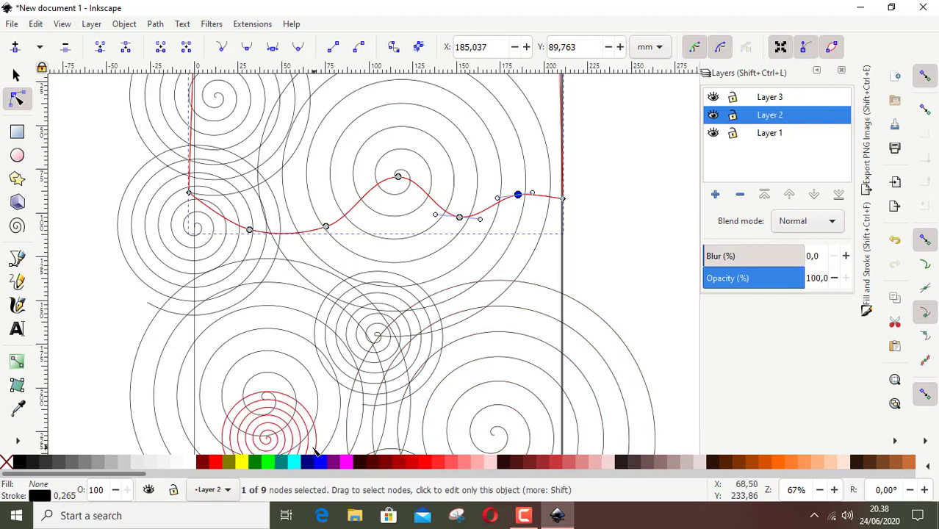
Give the closed path on Layer 2 a flat red fill, RGBA ff0000ff
{"action": "left_click", "coordinate": [42, 494]}
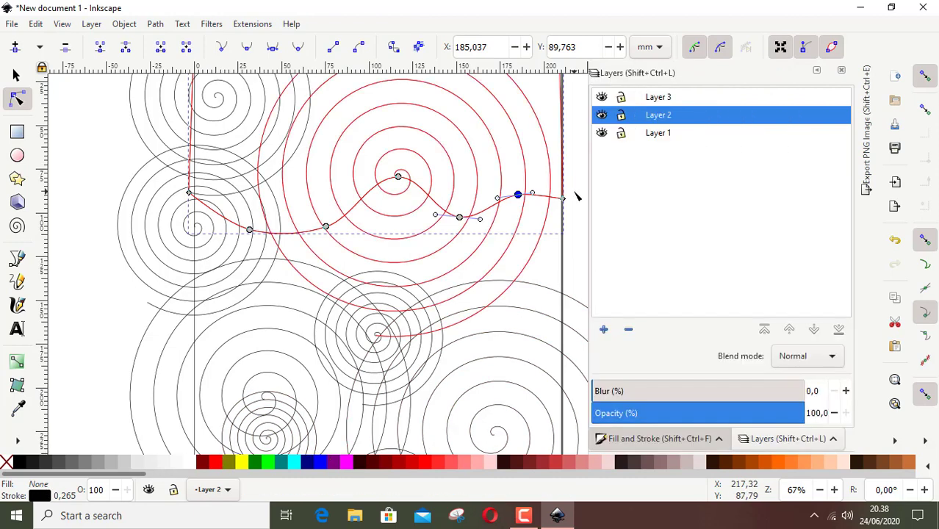
{"action": "left_click", "coordinate": [42, 486]}
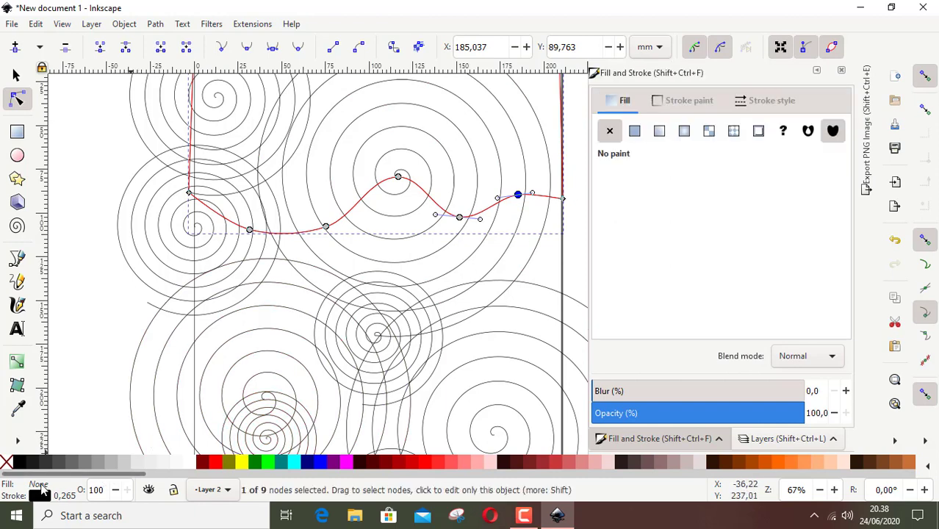
{"action": "left_click", "coordinate": [634, 132]}
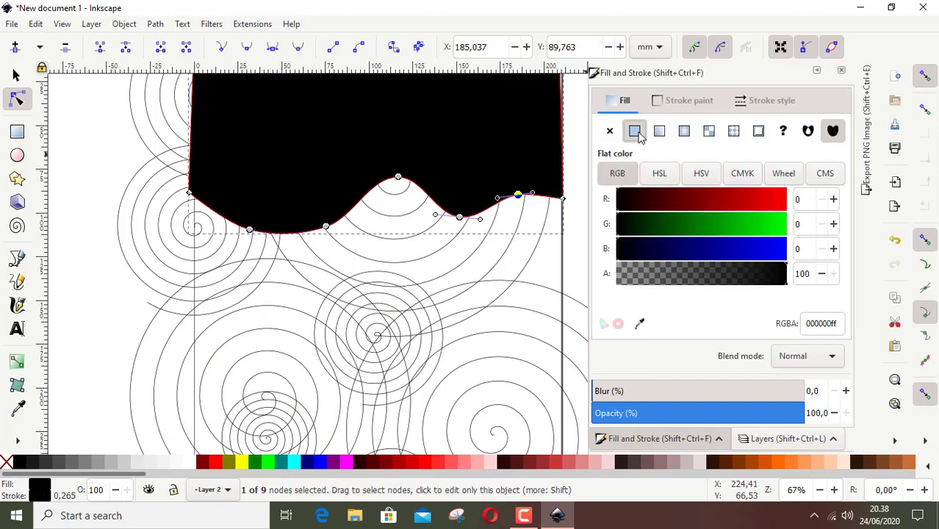
{"action": "left_click", "coordinate": [214, 464]}
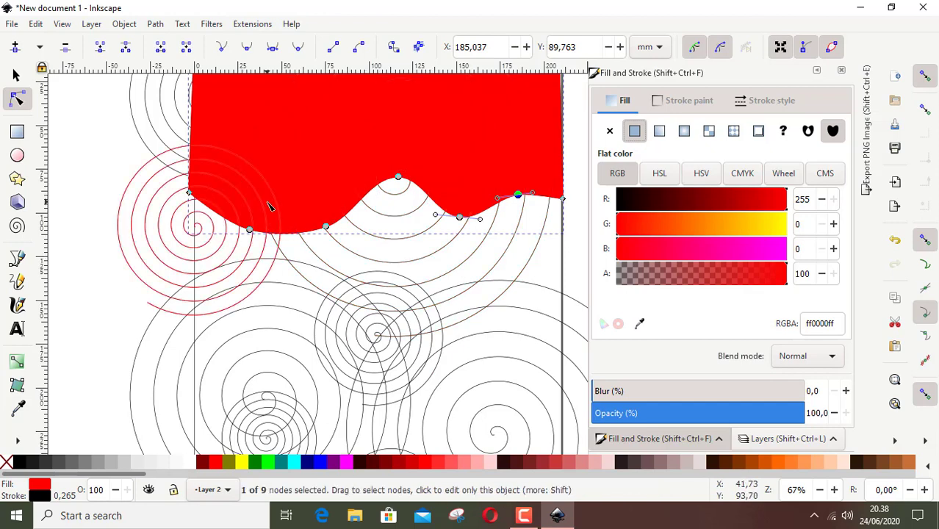
Set the red shape's stroke width to 4,865 mm and make its black stroke partly transparent, leaving the shape deselected
{"action": "left_click", "coordinate": [16, 77]}
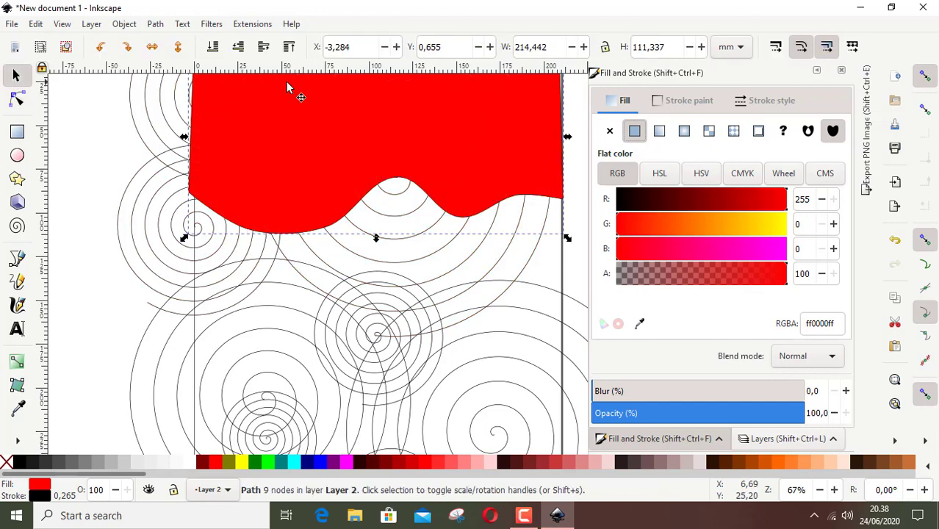
{"action": "left_click", "coordinate": [773, 101]}
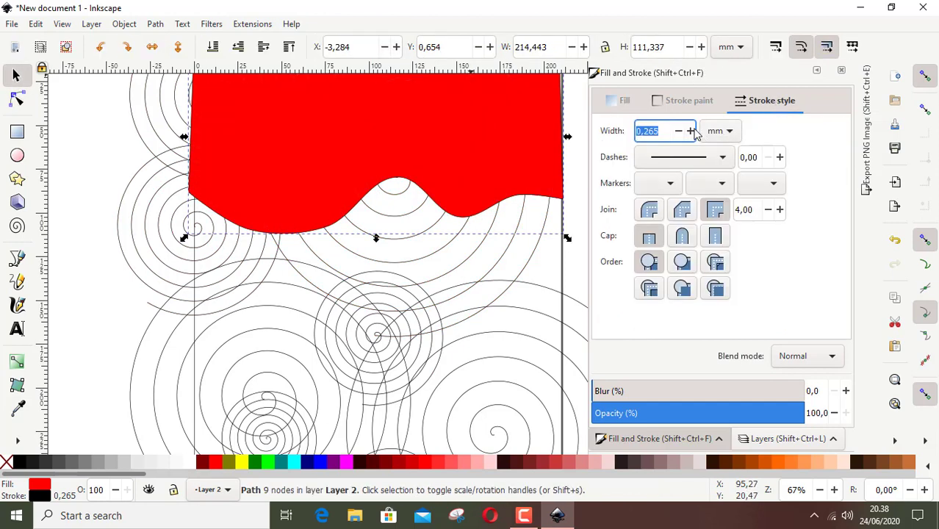
{"action": "left_click_drag", "start_coordinate": [692, 130], "coordinate": [691, 131]}
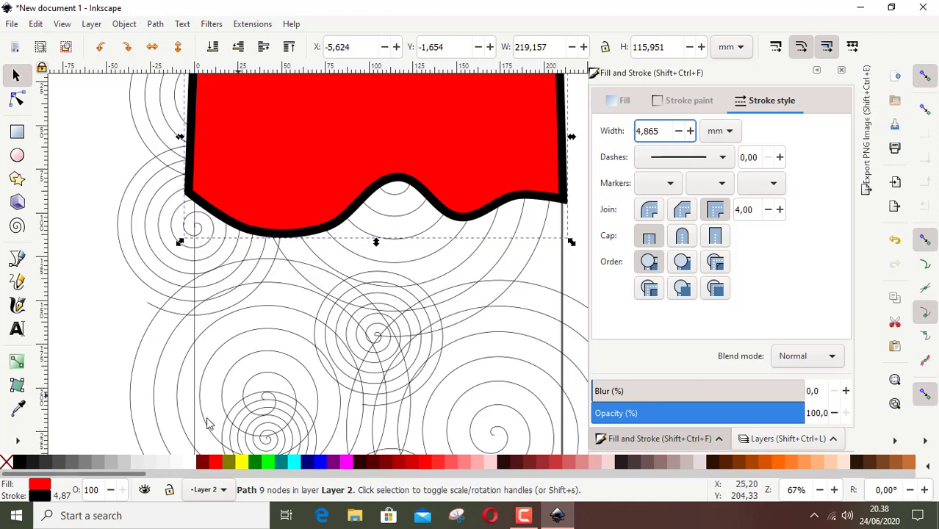
{"action": "left_click", "coordinate": [34, 497]}
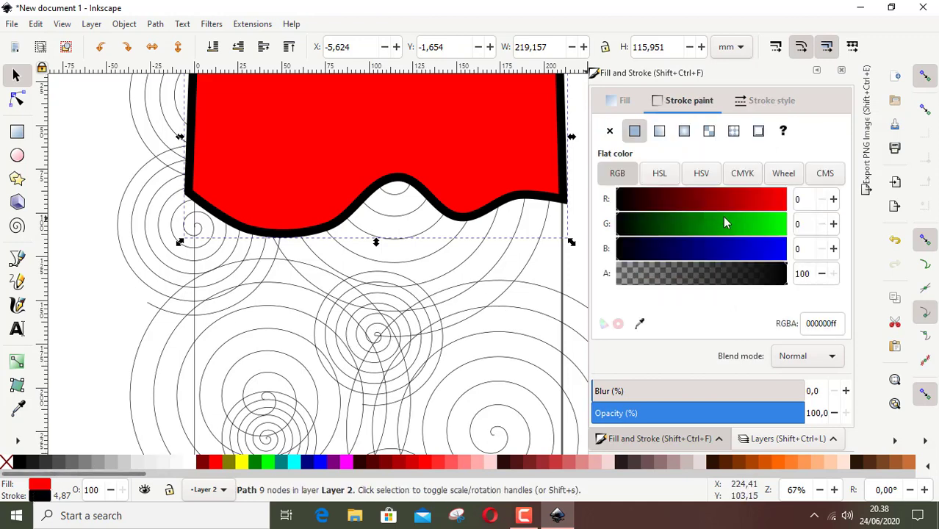
{"action": "left_click", "coordinate": [709, 278]}
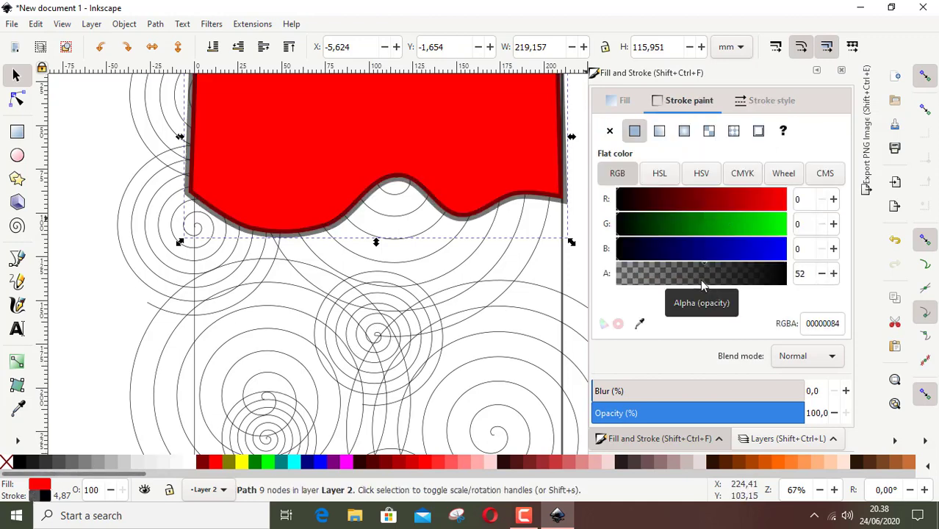
{"action": "mouse_move", "coordinate": [702, 285]}
{"action": "left_mouse_down"}
{"action": "mouse_move", "coordinate": [665, 279]}
{"action": "mouse_move", "coordinate": [737, 280]}
{"action": "left_mouse_up"}
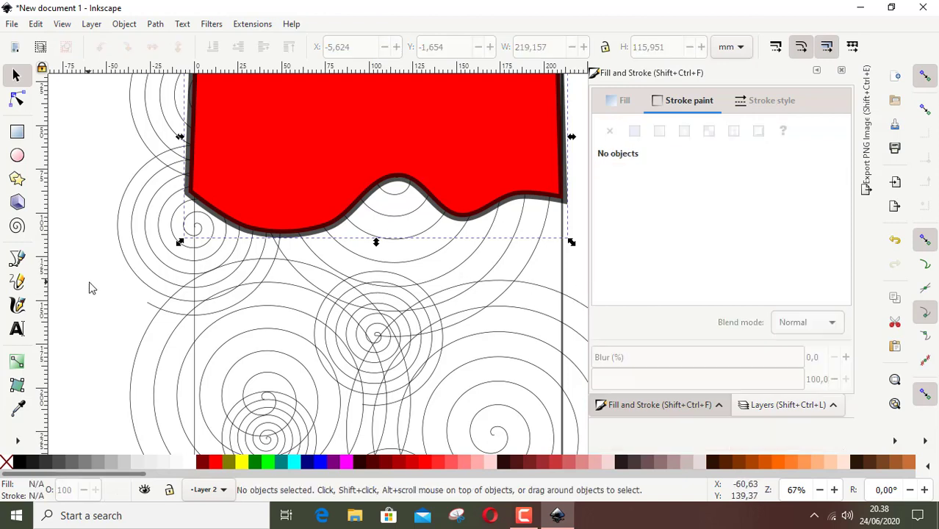
{"action": "left_click", "coordinate": [90, 287]}
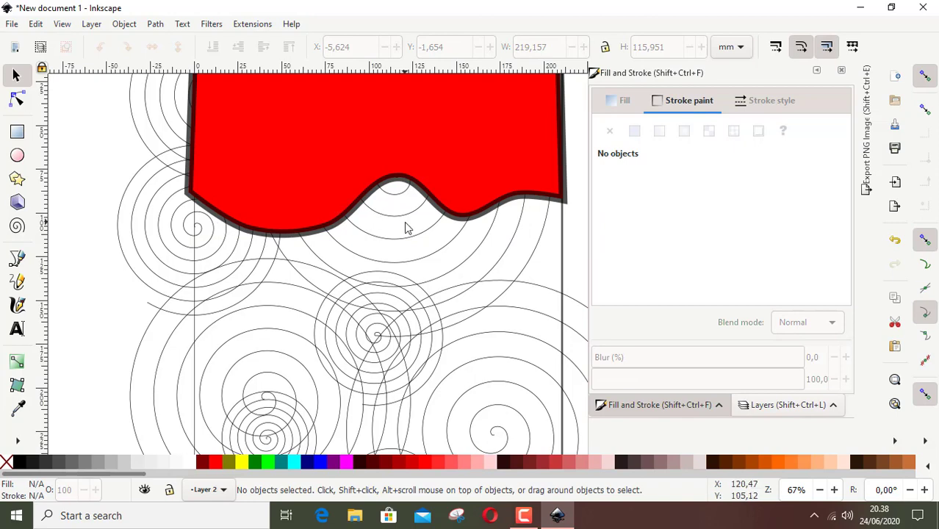
With the Bezier tool, draw a closed straight-line path on Layer 2 across the page's bottom part, with a zigzag upper edge
{"action": "scroll", "coordinate": [420, 225], "scroll_direction": "down", "scroll_amount": 2}
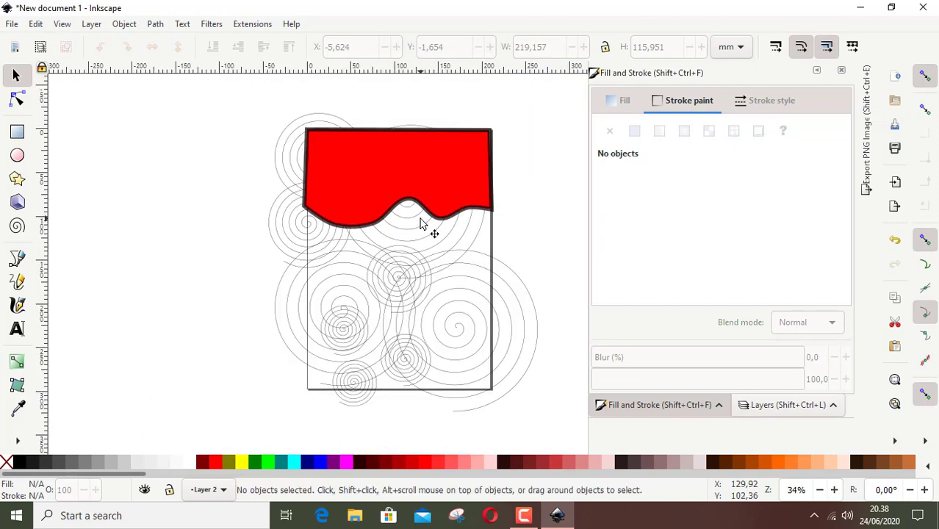
{"action": "left_click", "coordinate": [17, 261]}
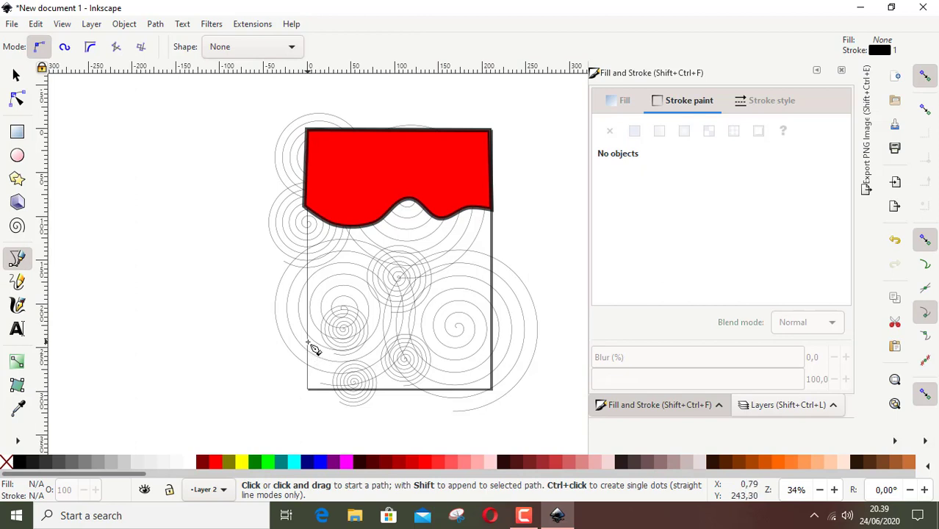
{"action": "left_click", "coordinate": [307, 341]}
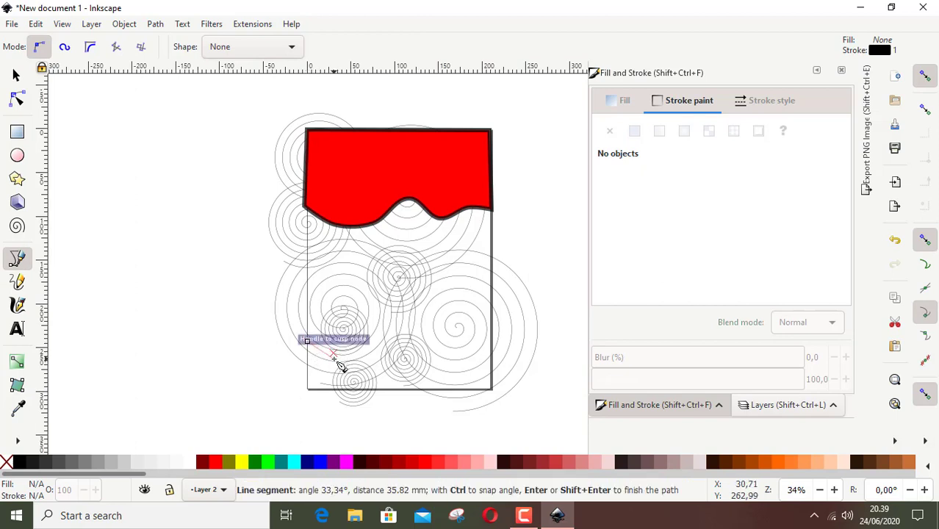
{"action": "left_click", "coordinate": [379, 359]}
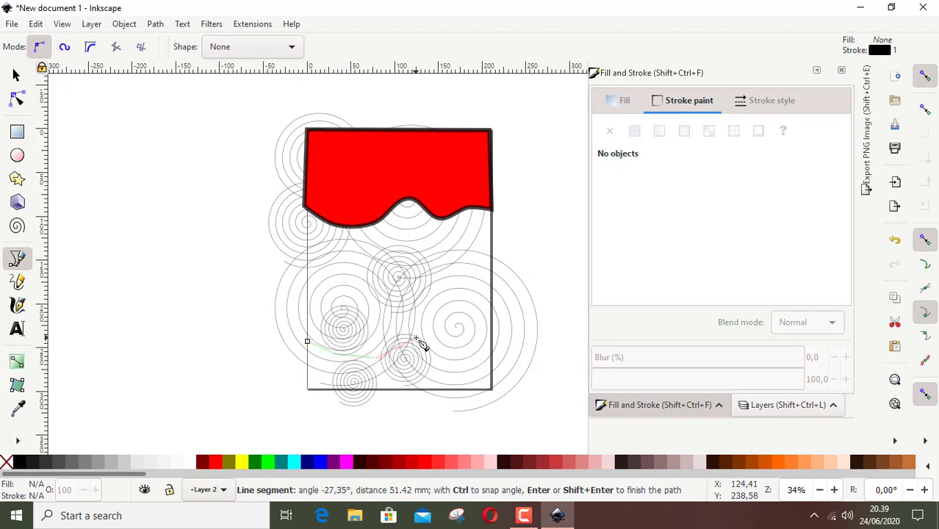
{"action": "left_click", "coordinate": [417, 340]}
{"action": "left_click", "coordinate": [442, 356]}
{"action": "left_click", "coordinate": [458, 371]}
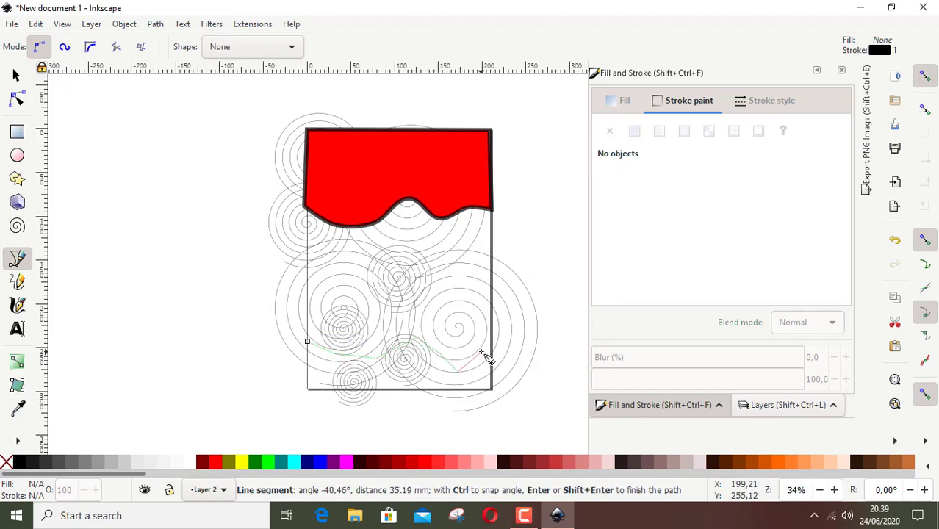
{"action": "left_click", "coordinate": [482, 352]}
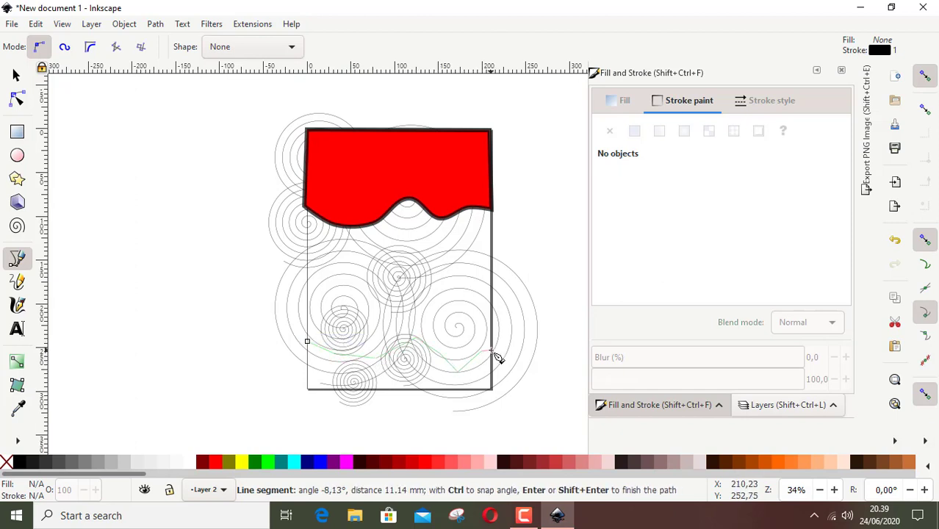
{"action": "left_click", "coordinate": [492, 390]}
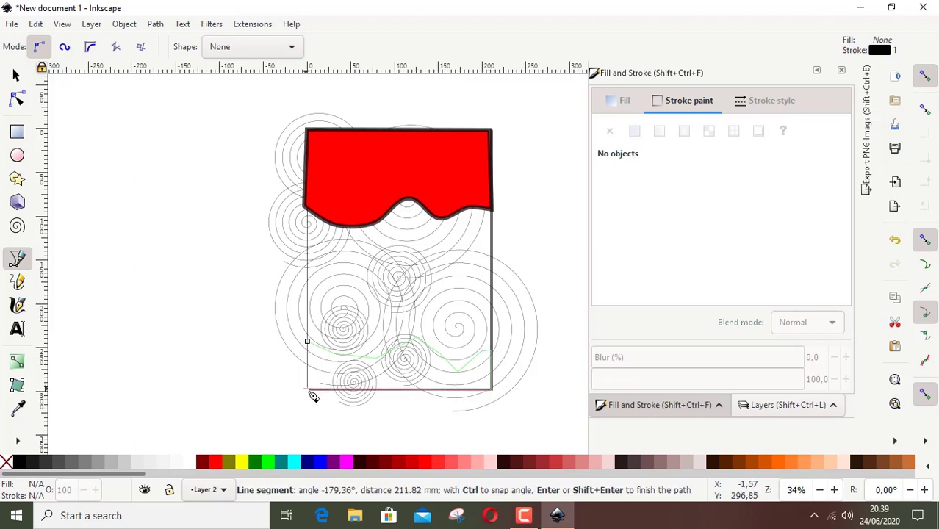
{"action": "left_click", "coordinate": [307, 390]}
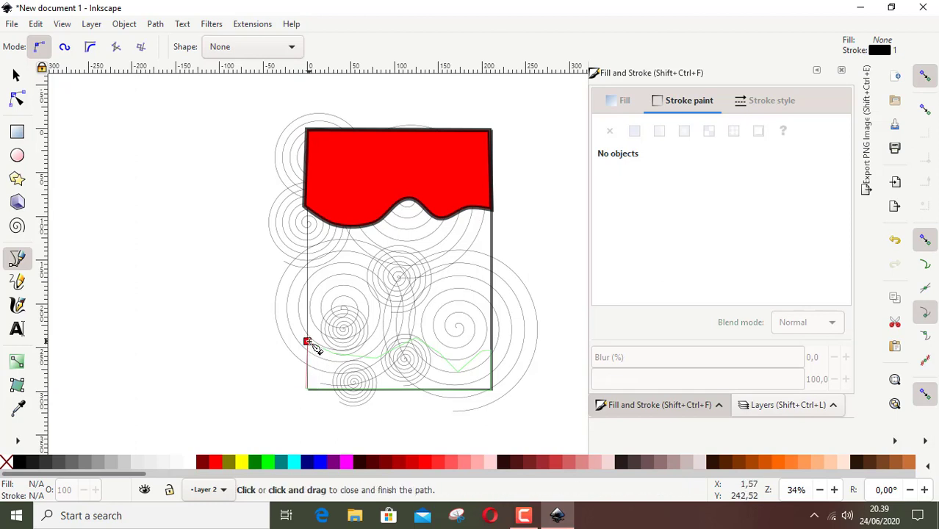
{"action": "left_click", "coordinate": [308, 343]}
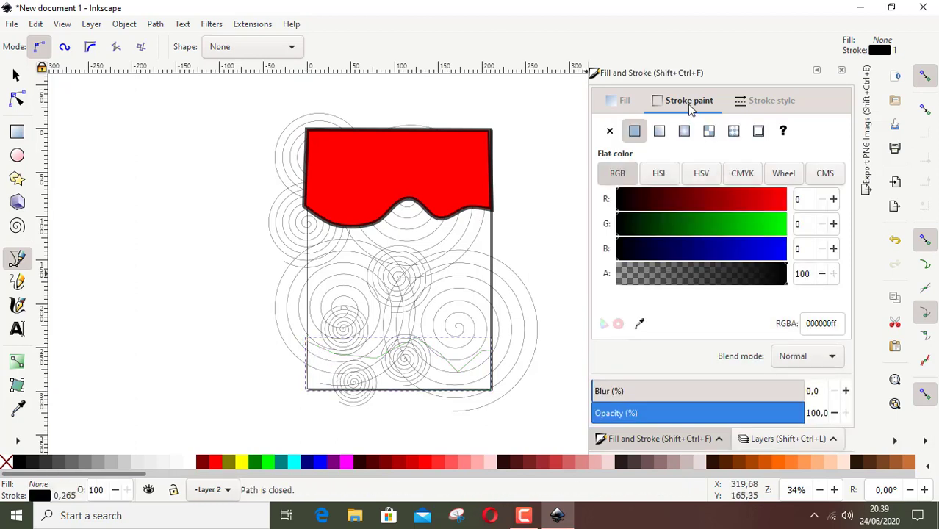
Show the Layers dialog and select the zigzag path at the bottom of the page on Layer 2
{"action": "left_click", "coordinate": [90, 25]}
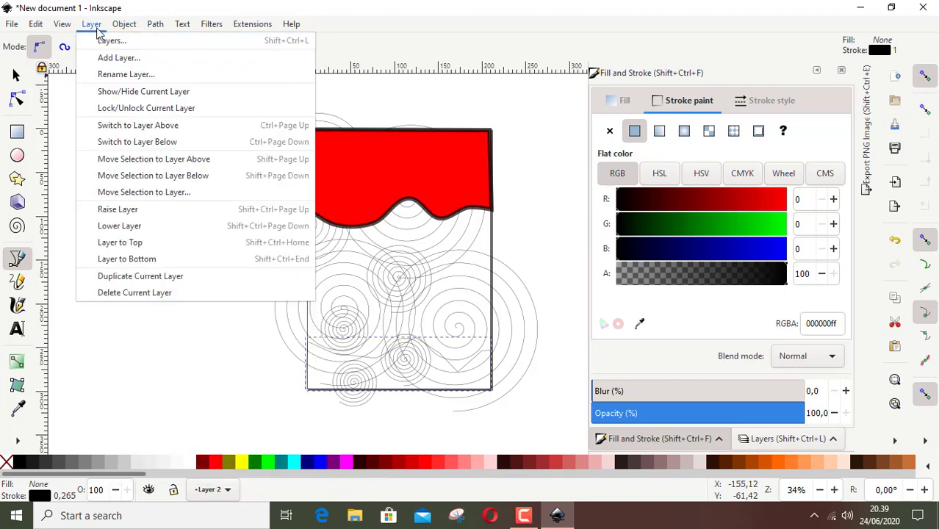
{"action": "left_click", "coordinate": [105, 41]}
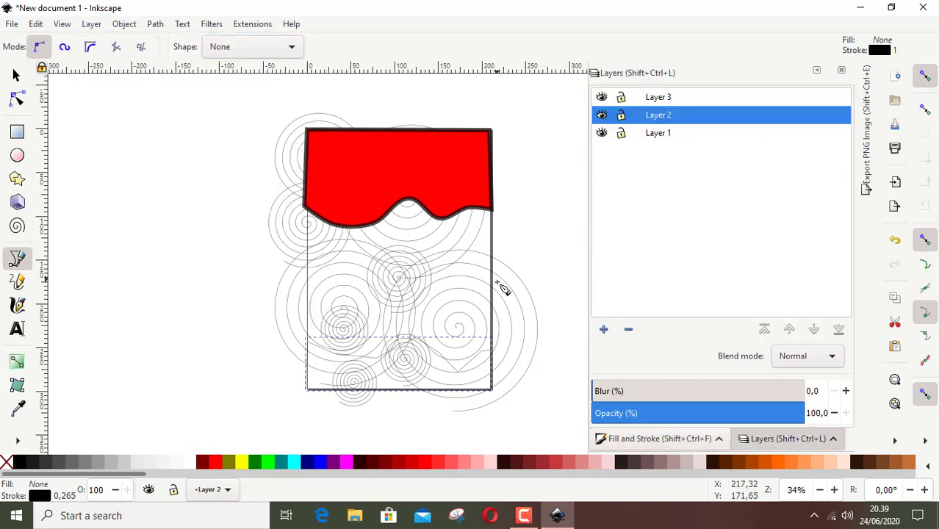
{"action": "left_click", "coordinate": [17, 76]}
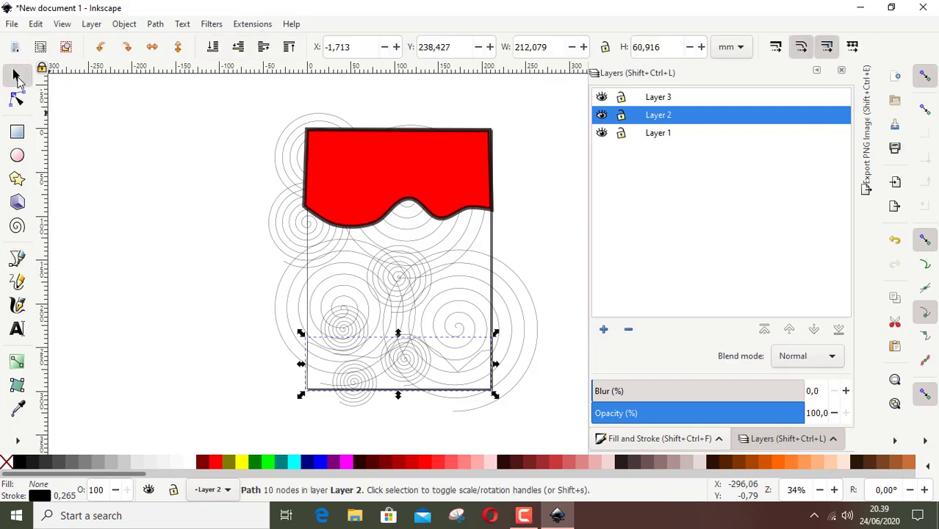
{"action": "left_click", "coordinate": [379, 377]}
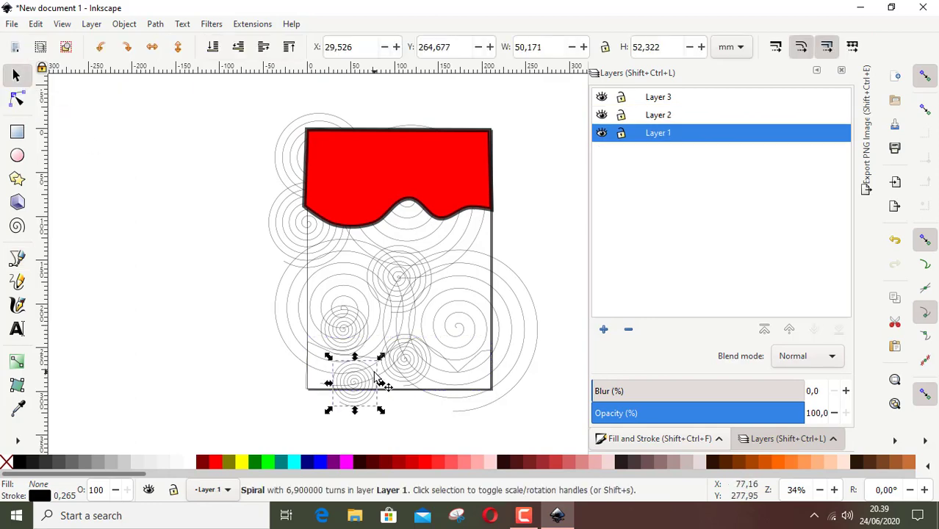
{"action": "scroll", "coordinate": [432, 373], "scroll_direction": "up", "scroll_amount": 2}
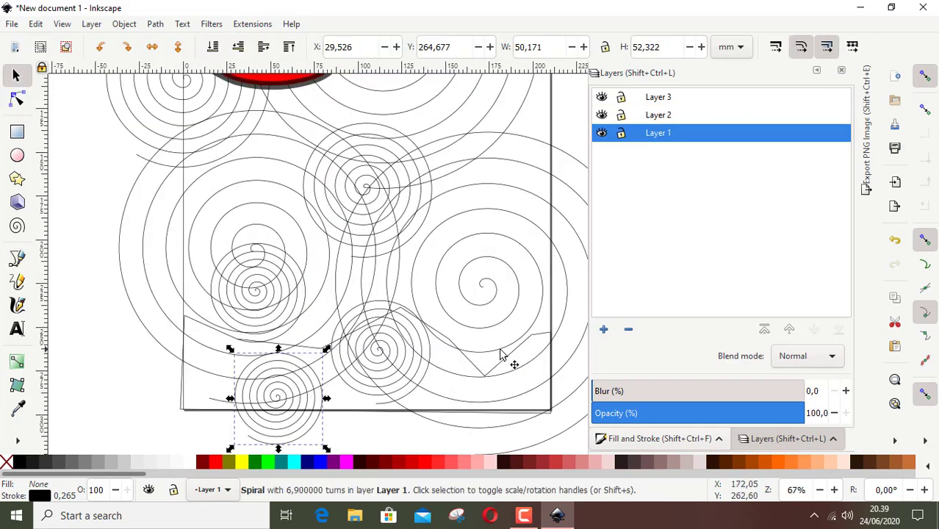
{"action": "left_click", "coordinate": [195, 326]}
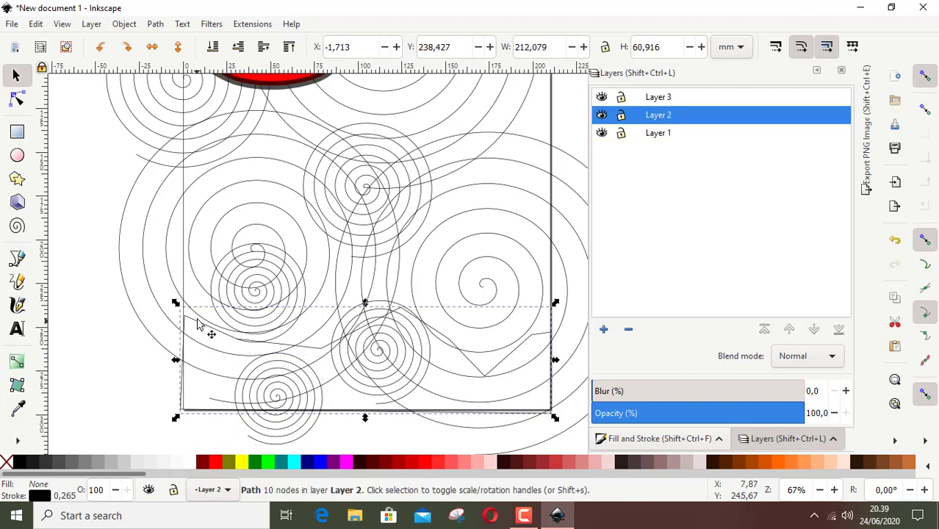
Fill the zigzag path at the page's bottom with red and make five nodes on its upper edge auto-smooth
{"action": "left_click", "coordinate": [223, 464]}
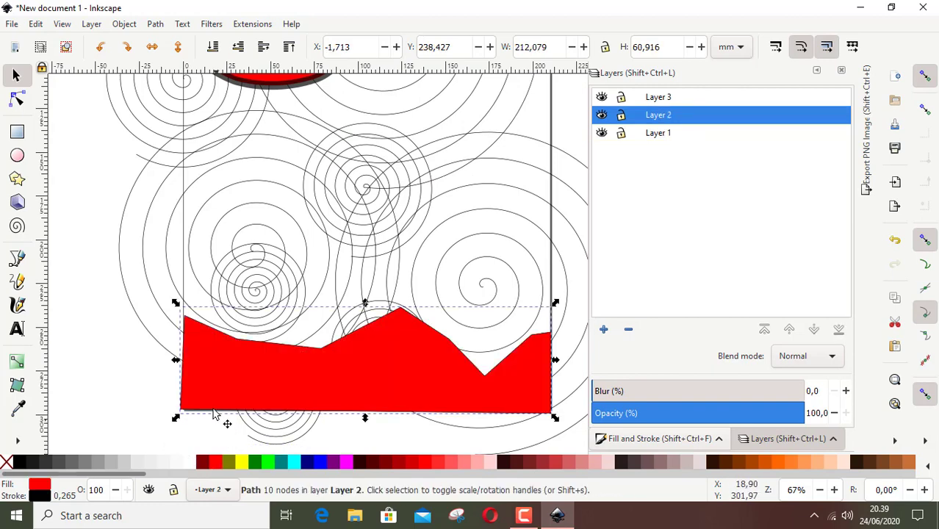
{"action": "left_click", "coordinate": [18, 99]}
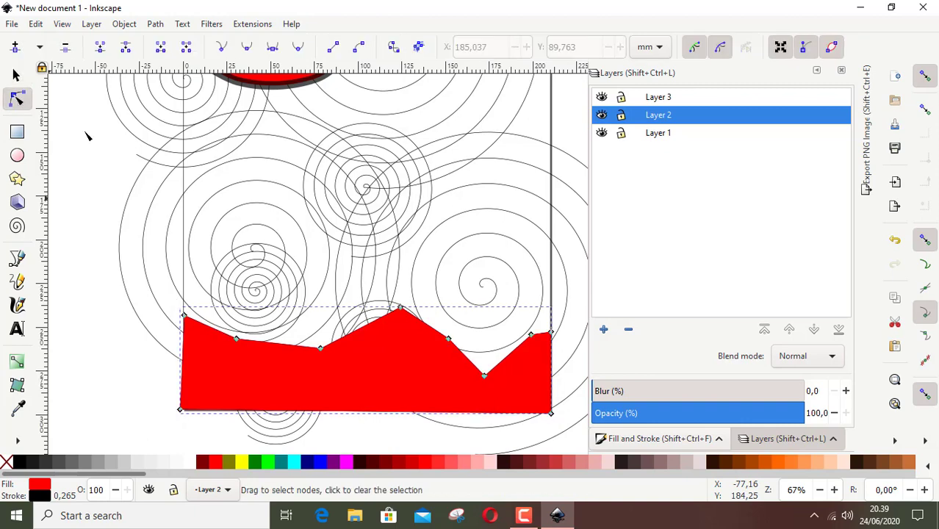
{"action": "left_click", "coordinate": [236, 339]}
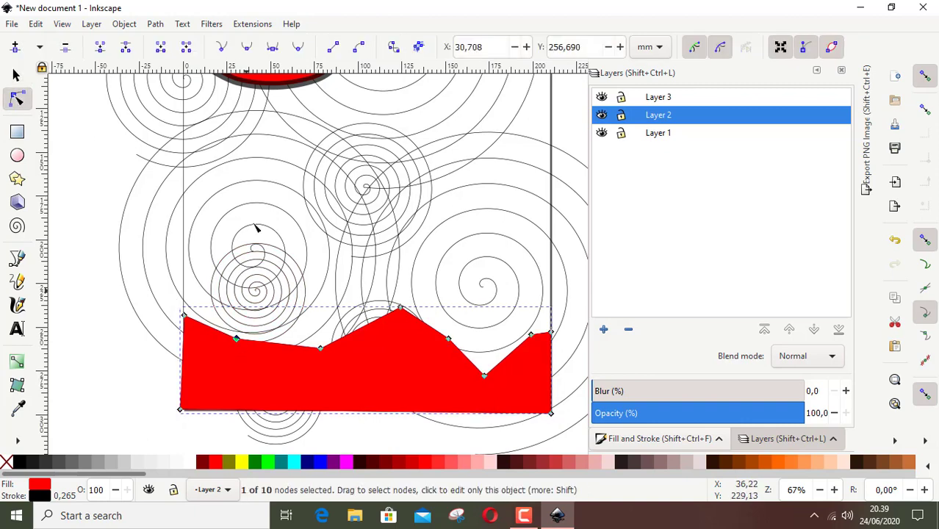
{"action": "left_click", "coordinate": [298, 46]}
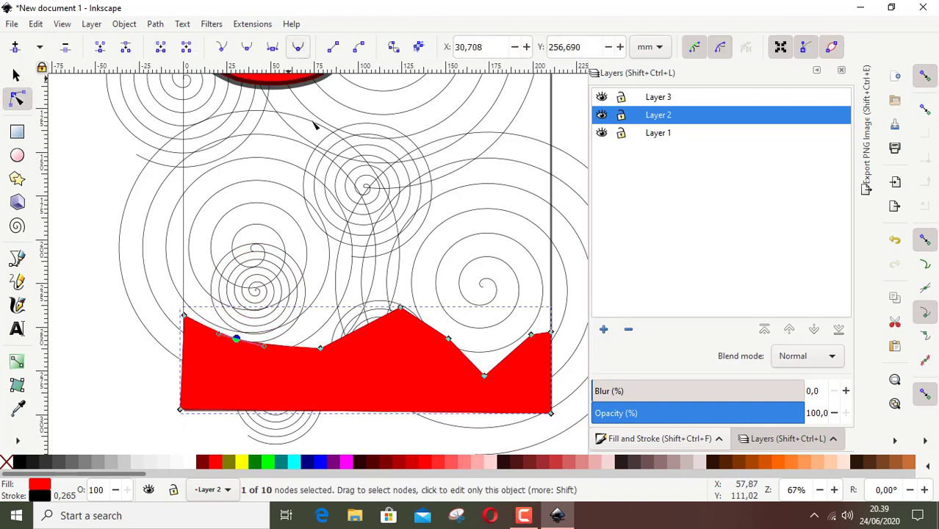
{"action": "left_click", "coordinate": [319, 347]}
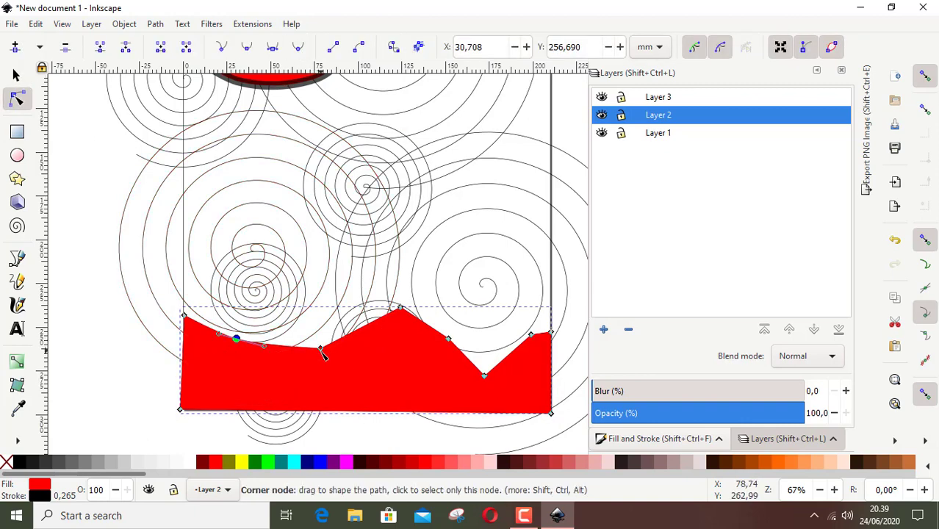
{"action": "left_click", "coordinate": [298, 45]}
{"action": "left_click", "coordinate": [400, 309]}
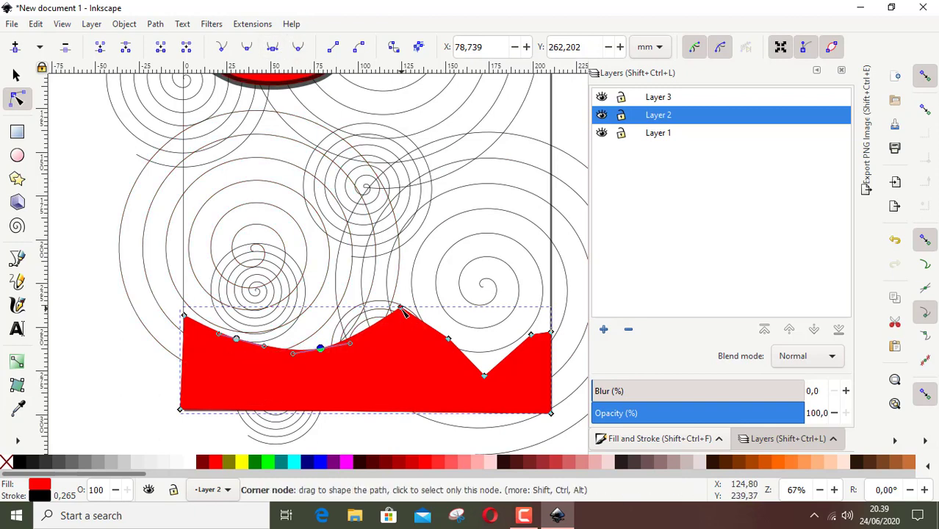
{"action": "left_click", "coordinate": [299, 46]}
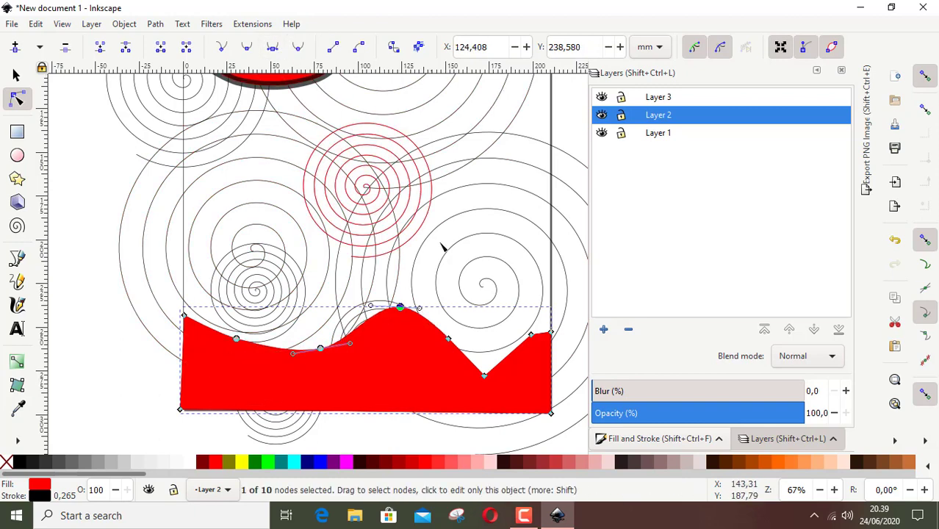
{"action": "left_click", "coordinate": [485, 376]}
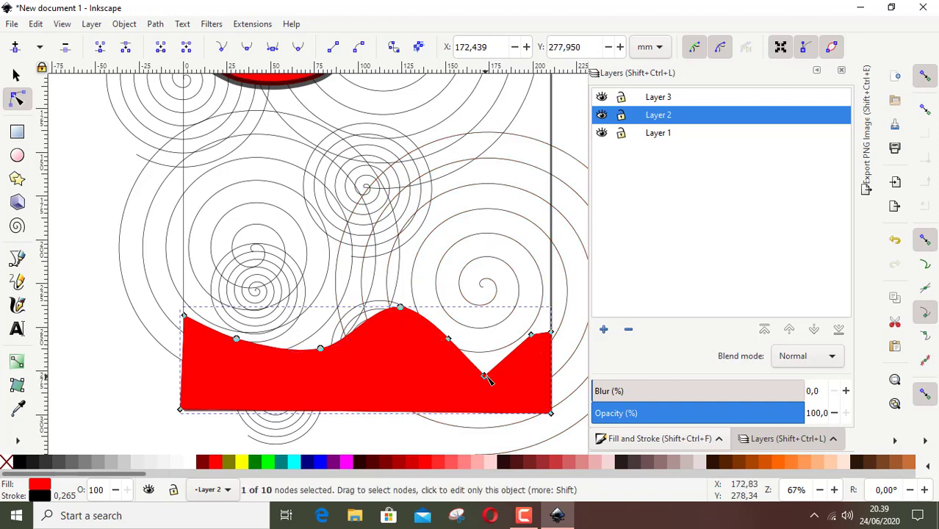
{"action": "left_click", "coordinate": [298, 45]}
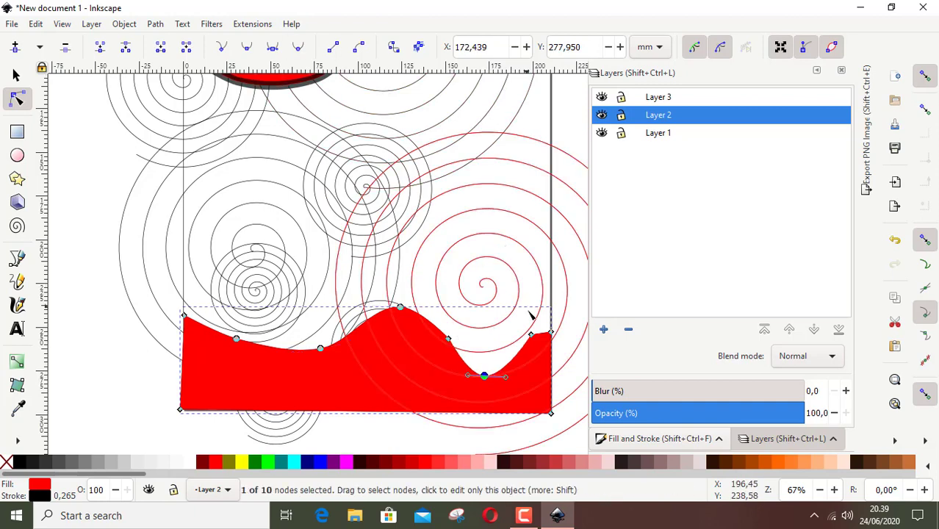
{"action": "left_click", "coordinate": [530, 335]}
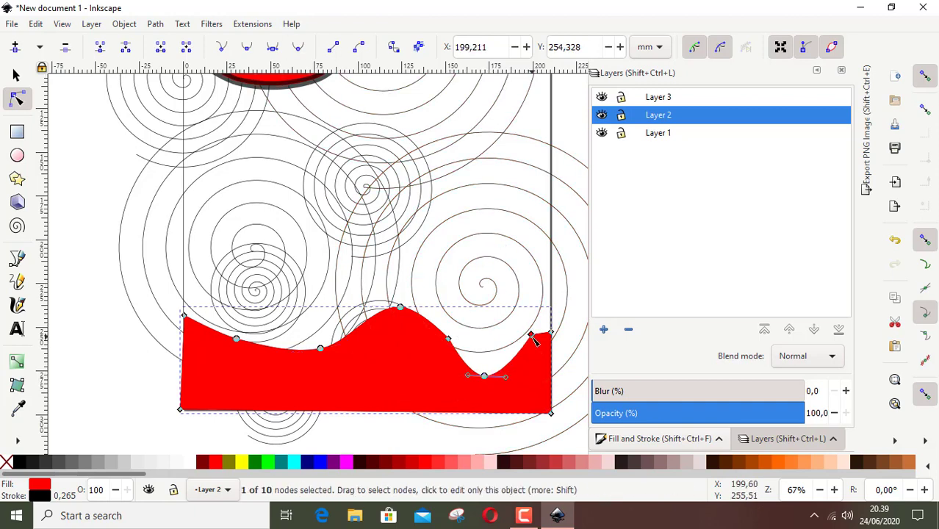
{"action": "left_click", "coordinate": [298, 47]}
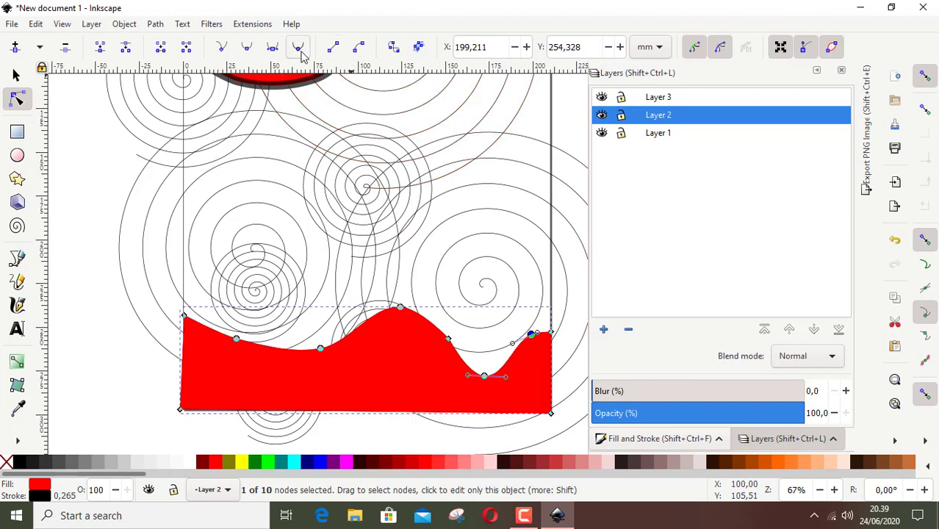
Set the stroke width of the lower red shape on Layer 2 to 4,465 mm
{"action": "left_click", "coordinate": [45, 500]}
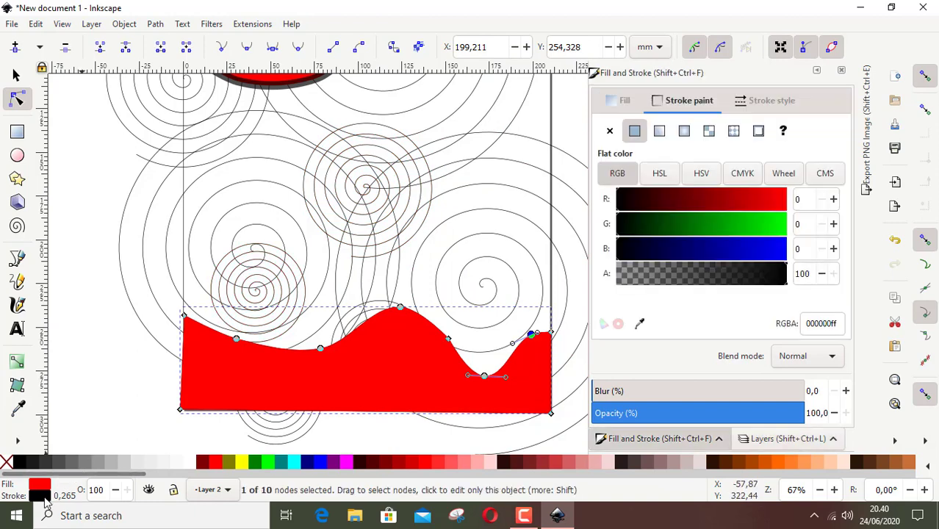
{"action": "left_click", "coordinate": [769, 108]}
{"action": "left_click", "coordinate": [691, 131]}
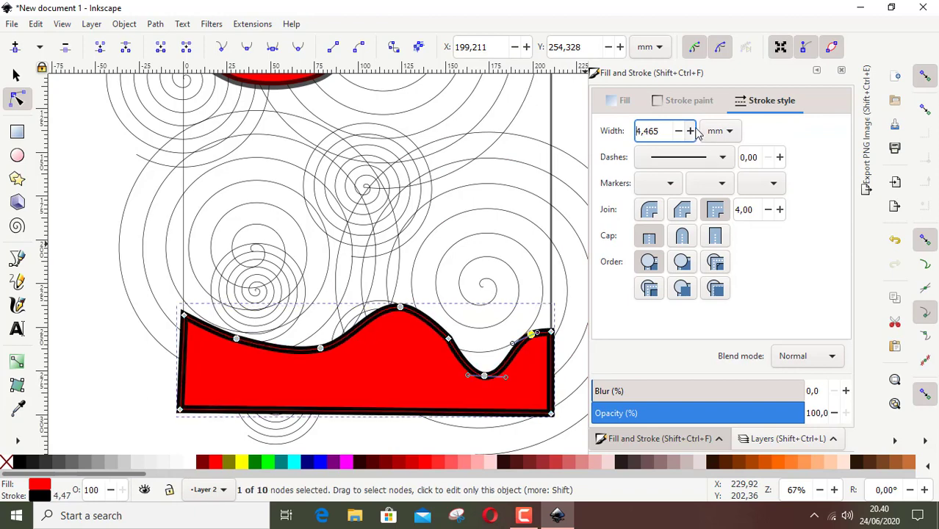
Blur the lower red shape by 9,4% and set its black stroke's alpha to 44, leaving the shape deselected
{"action": "left_click", "coordinate": [17, 76]}
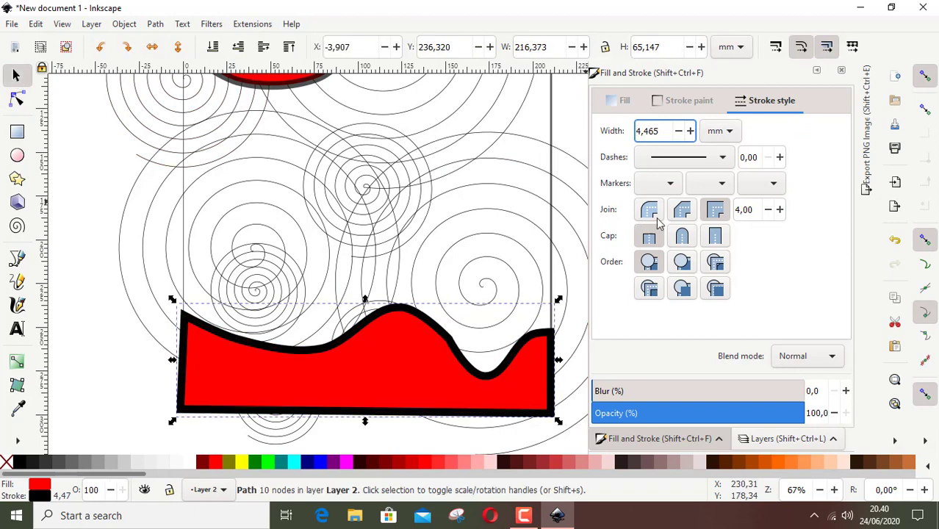
{"action": "left_click", "coordinate": [612, 395]}
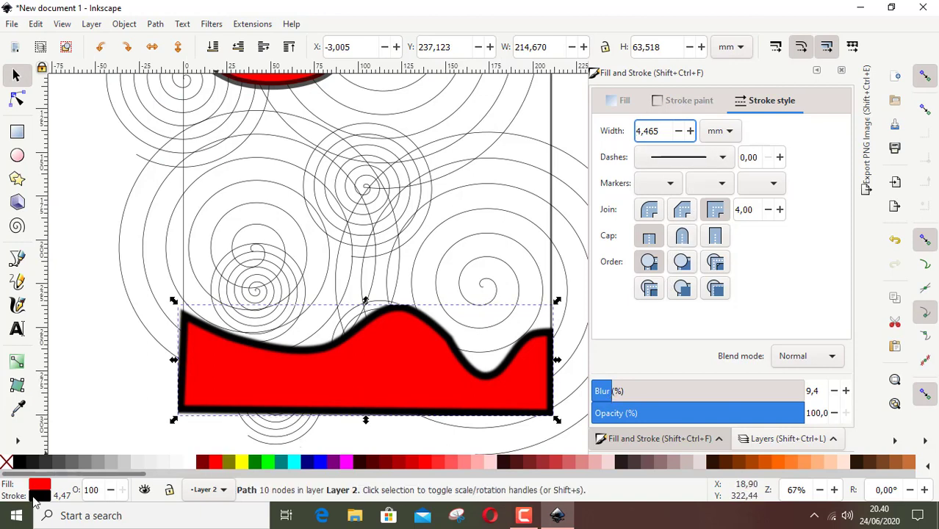
{"action": "left_click", "coordinate": [35, 496]}
{"action": "left_click", "coordinate": [679, 278]}
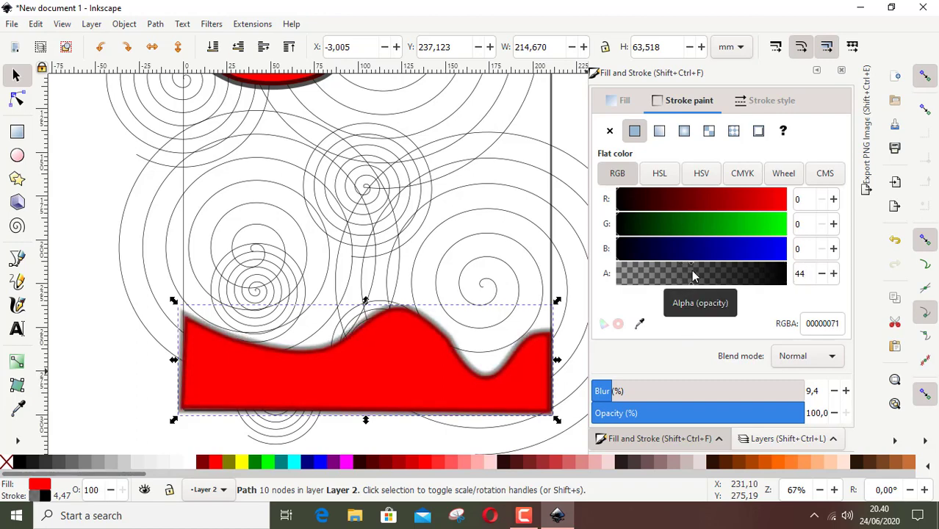
{"action": "left_click", "coordinate": [85, 179]}
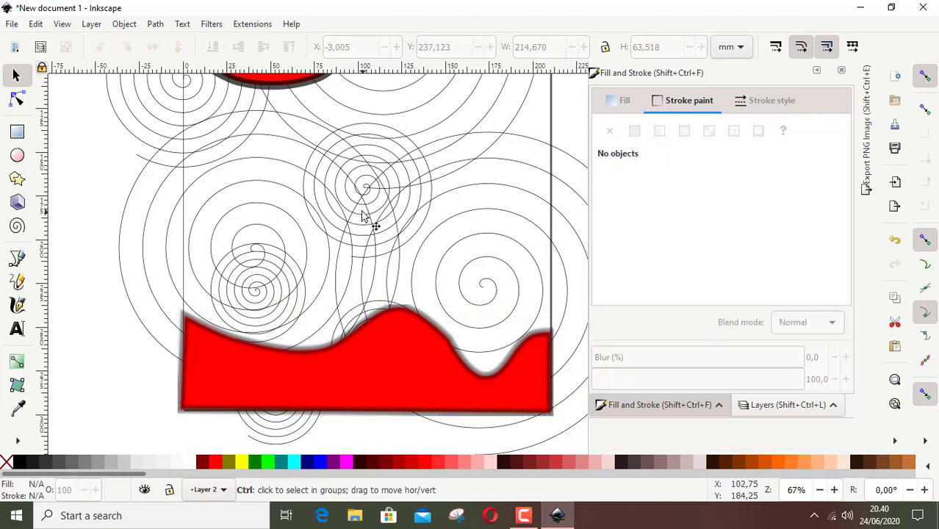
Fold away the docked dialogs and make Layer 1 the current layer in the reopened Layers dialog
{"action": "scroll", "coordinate": [366, 209], "scroll_direction": "down", "scroll_amount": 1, "text": "ctrl"}
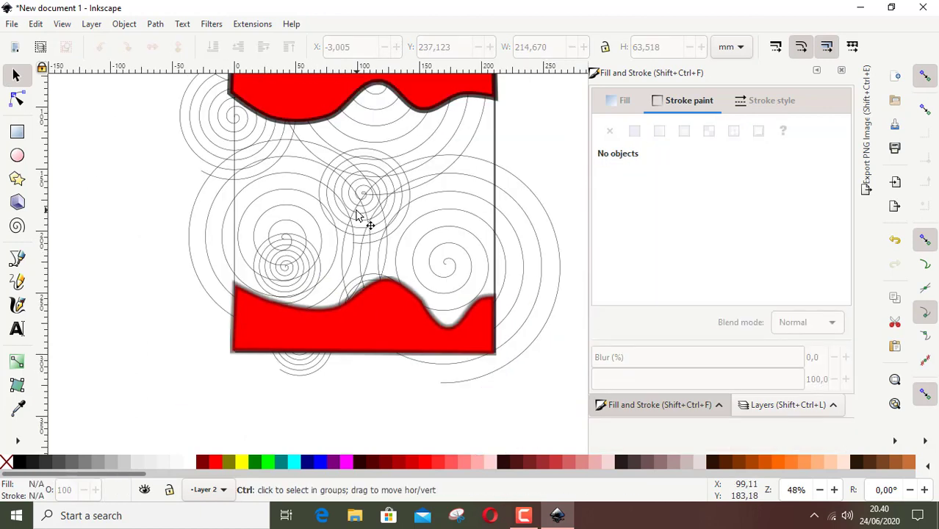
{"action": "left_click", "coordinate": [818, 73]}
{"action": "scroll", "coordinate": [582, 189], "scroll_direction": "up", "scroll_amount": 3}
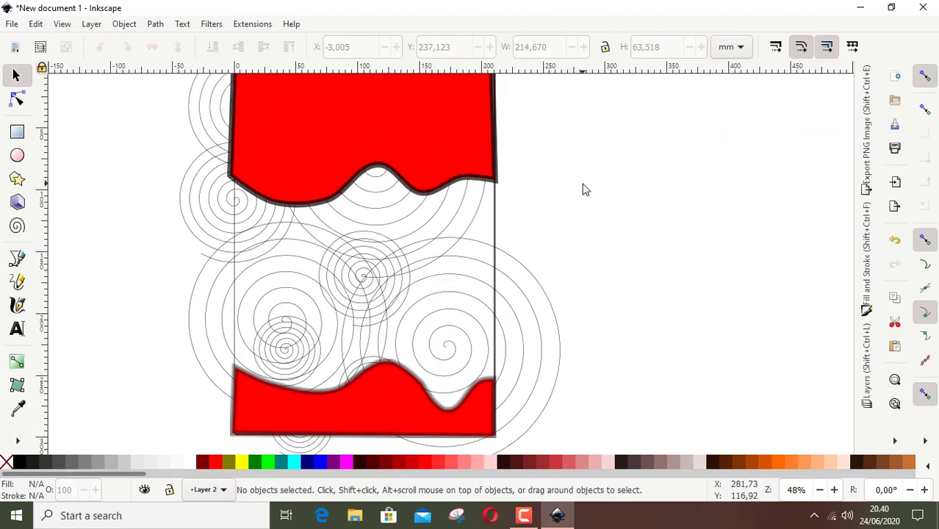
{"action": "scroll", "coordinate": [583, 190], "scroll_direction": "up", "scroll_amount": 2}
{"action": "scroll", "coordinate": [559, 210], "scroll_direction": "down", "scroll_amount": 1}
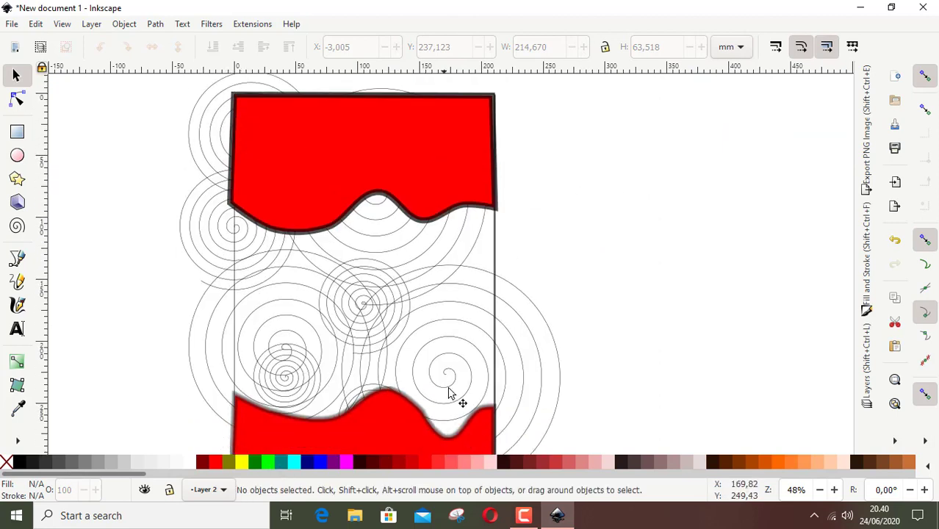
{"action": "scroll", "coordinate": [515, 269], "scroll_direction": "down", "scroll_amount": 1}
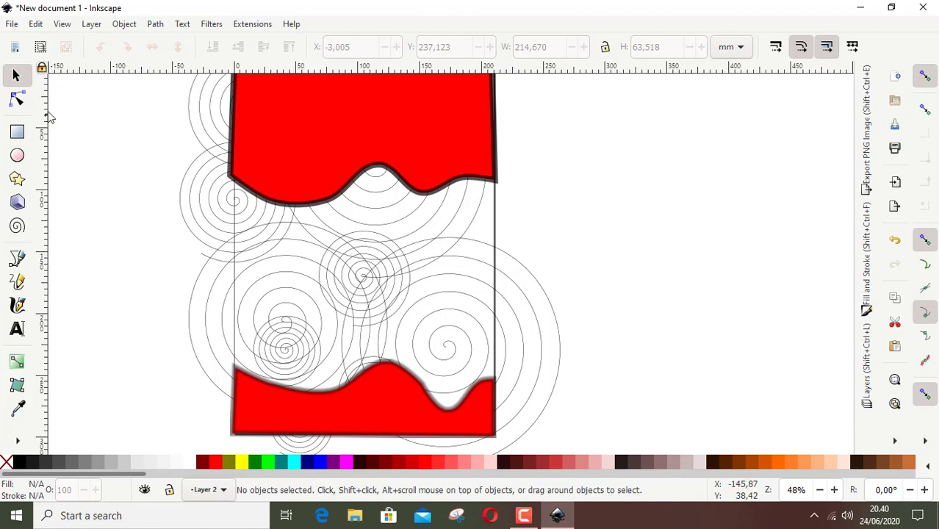
{"action": "left_click", "coordinate": [89, 24]}
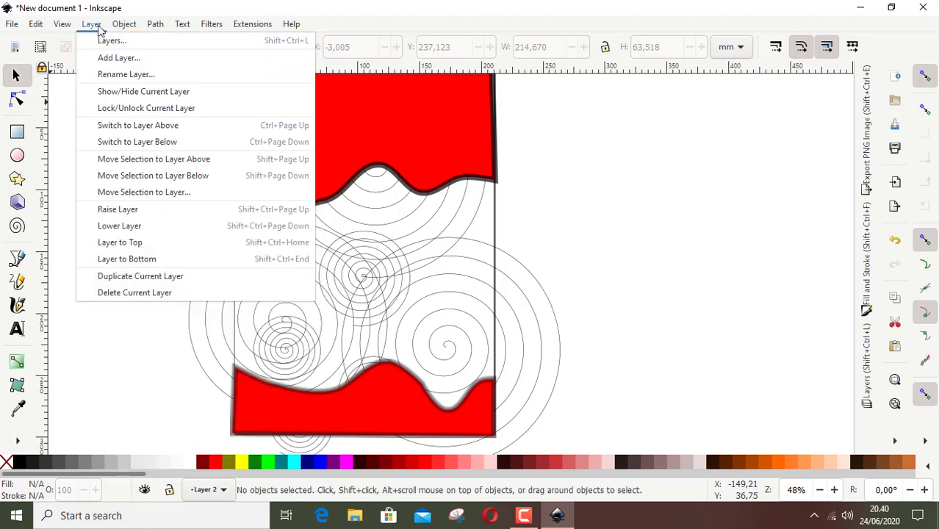
{"action": "left_click", "coordinate": [110, 41]}
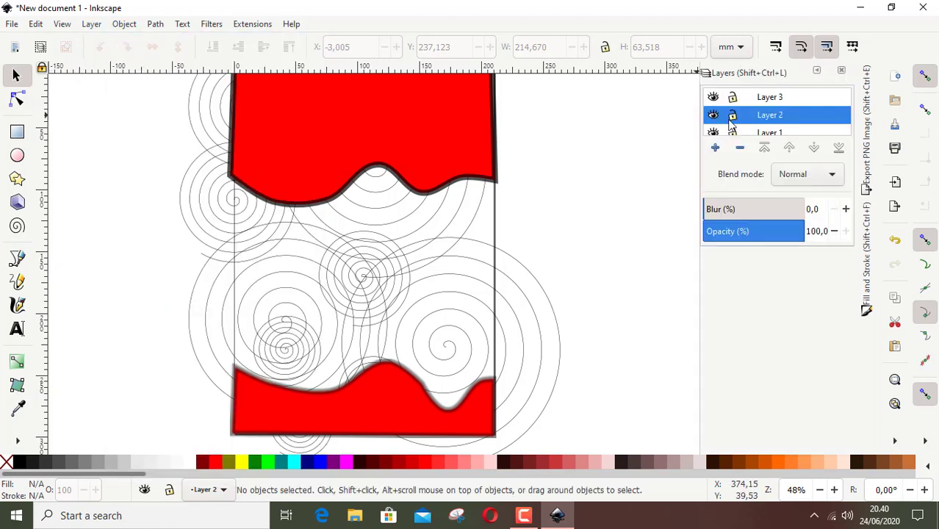
{"action": "left_click", "coordinate": [780, 133]}
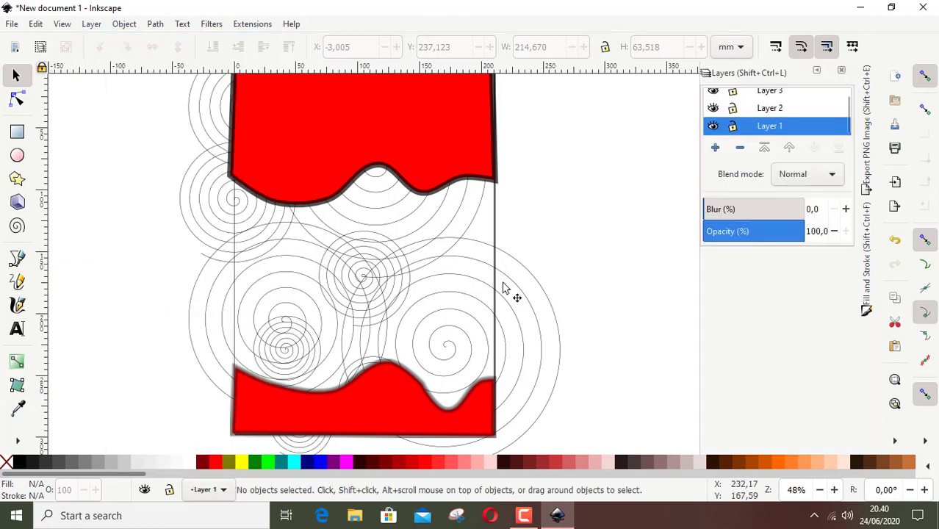
Give Layer 1 with its spirals a blur of 6,1% and an opacity of 62,2%
{"action": "left_click", "coordinate": [500, 255]}
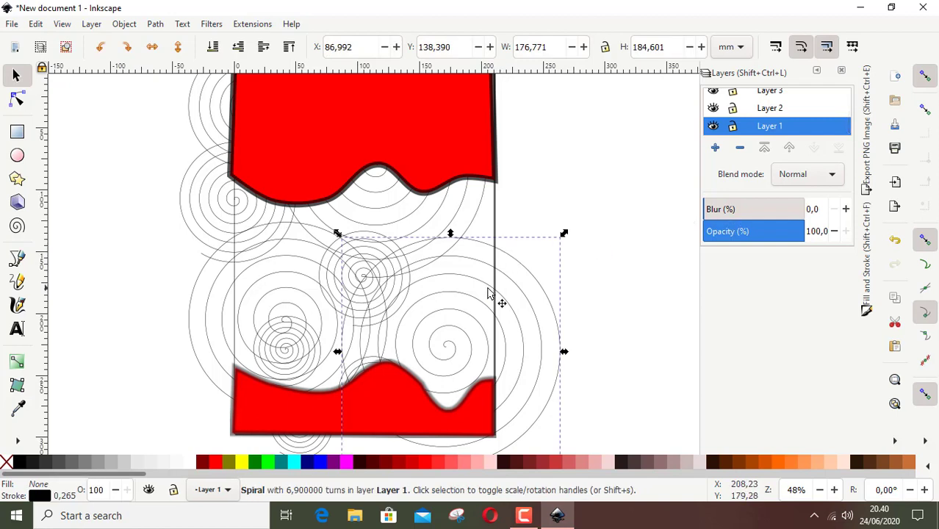
{"action": "left_click", "coordinate": [719, 211]}
{"action": "left_click_drag", "start_coordinate": [709, 210], "coordinate": [711, 205]}
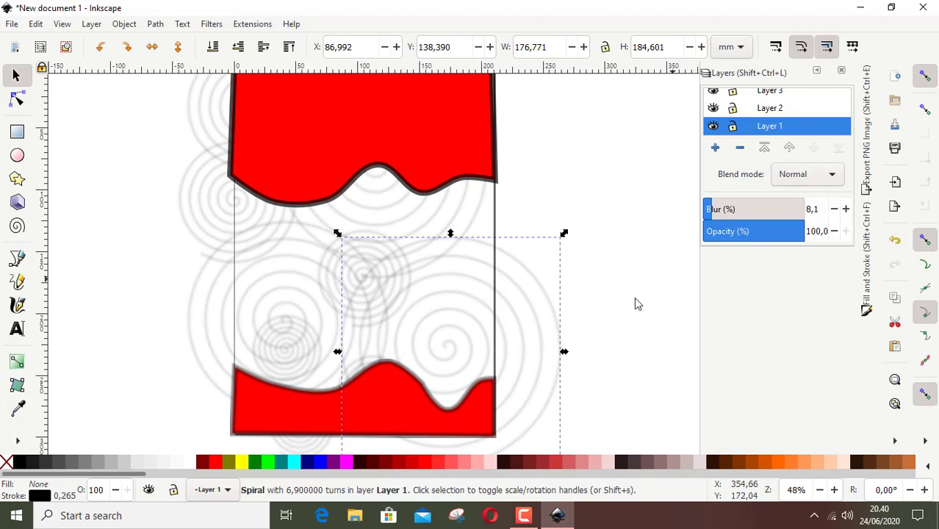
{"action": "left_click", "coordinate": [616, 310]}
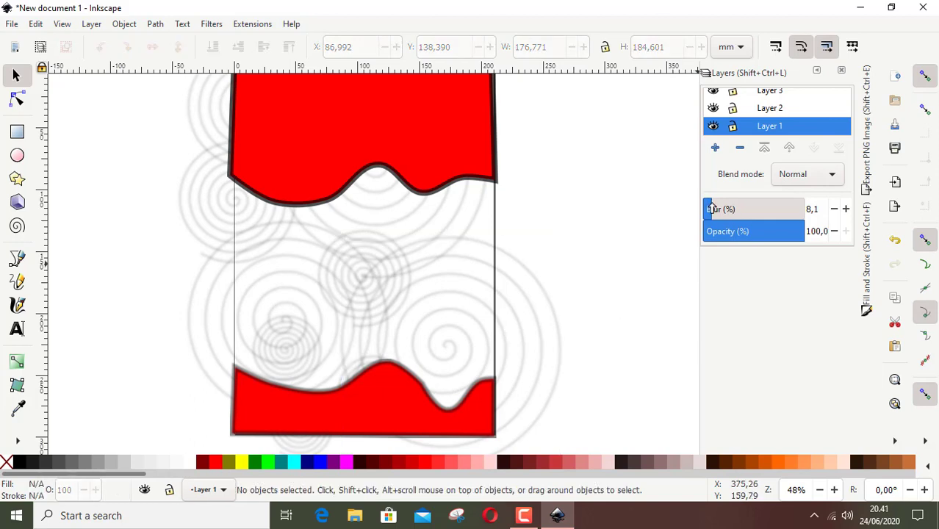
{"action": "left_click_drag", "start_coordinate": [711, 209], "coordinate": [708, 209]}
{"action": "left_click_drag", "start_coordinate": [801, 231], "coordinate": [776, 233]}
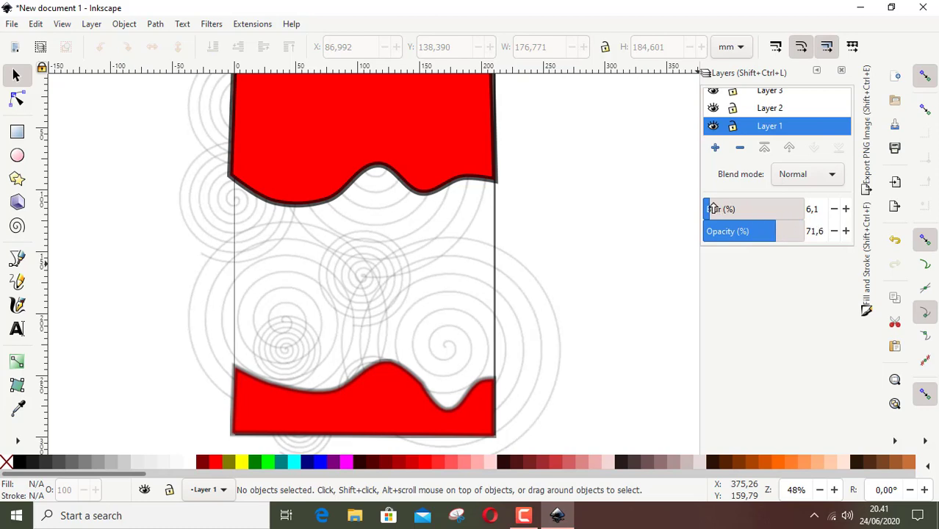
{"action": "left_click_drag", "start_coordinate": [713, 210], "coordinate": [696, 208]}
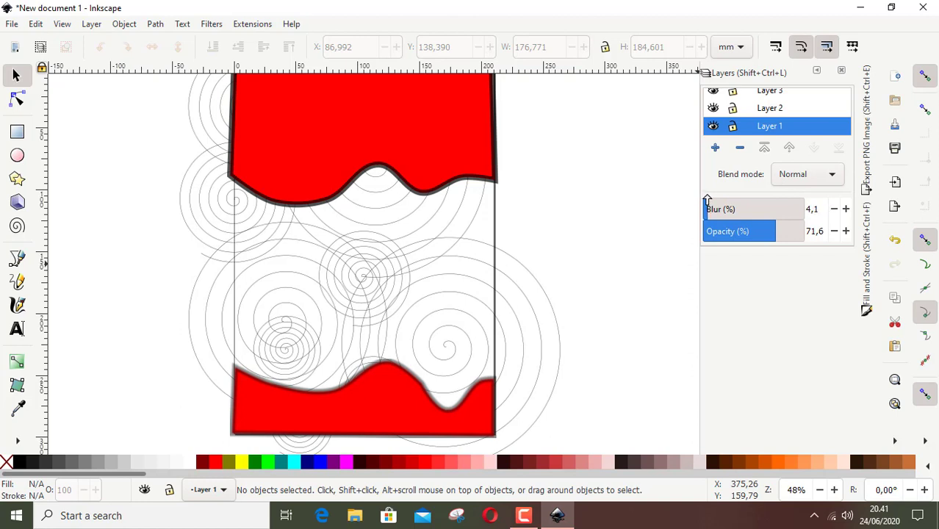
{"action": "left_click_drag", "start_coordinate": [756, 229], "coordinate": [763, 231]}
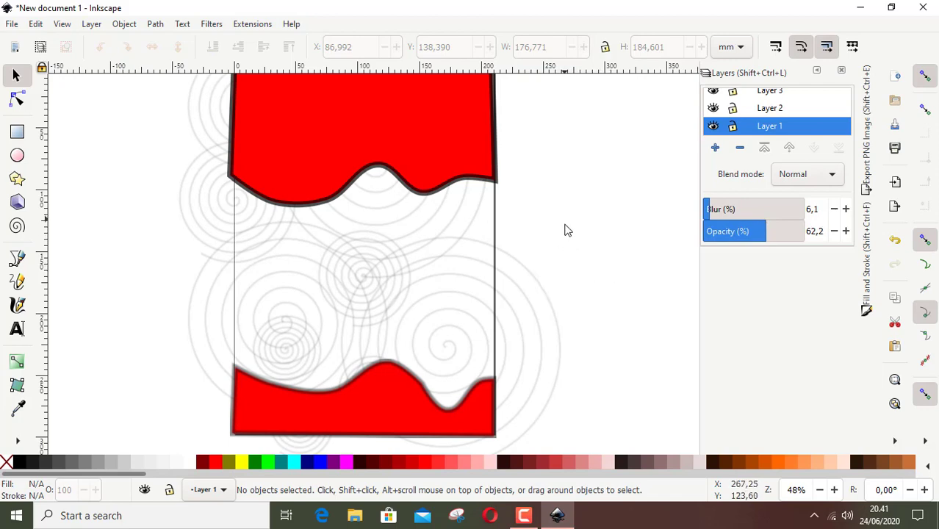
Make Layer 2 current and select its upper red shape, followed by its lower one
{"action": "left_click", "coordinate": [767, 109]}
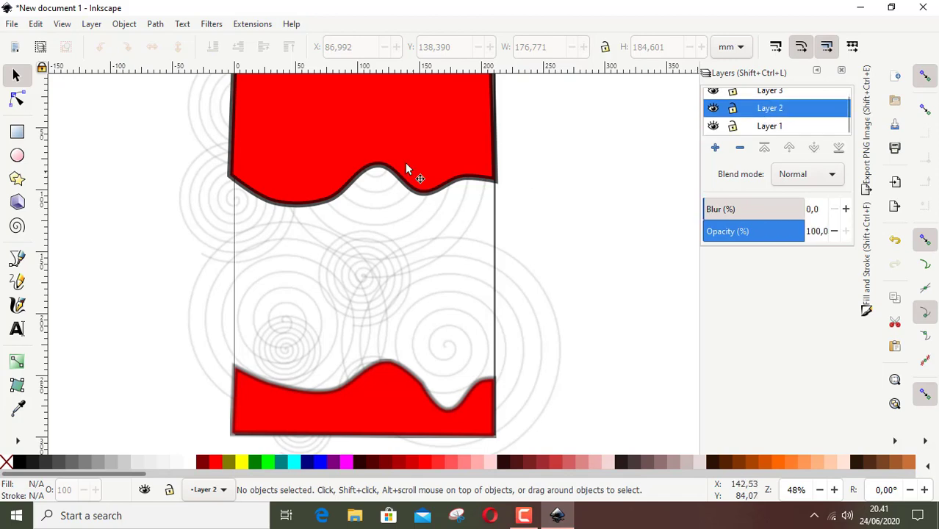
{"action": "left_click", "coordinate": [410, 140]}
{"action": "left_click", "coordinate": [386, 397]}
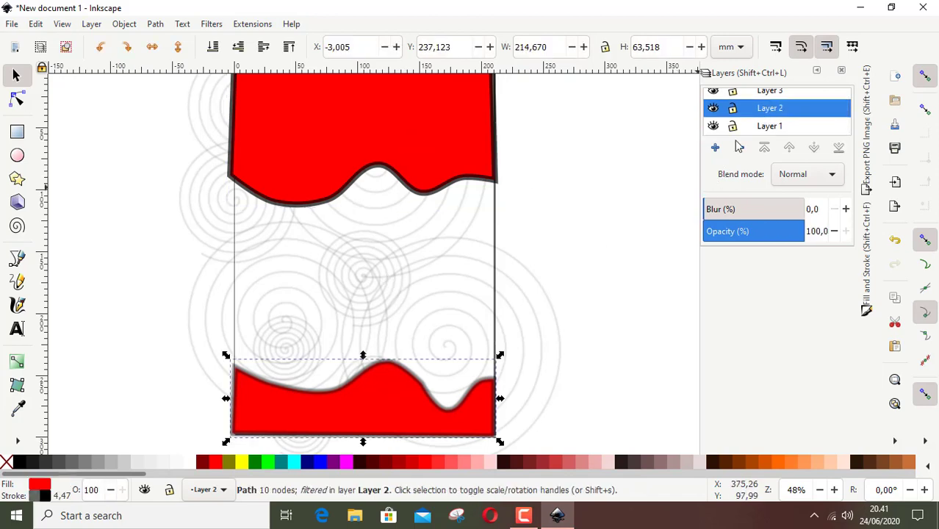
{"action": "scroll", "coordinate": [531, 209], "scroll_direction": "up", "scroll_amount": 1}
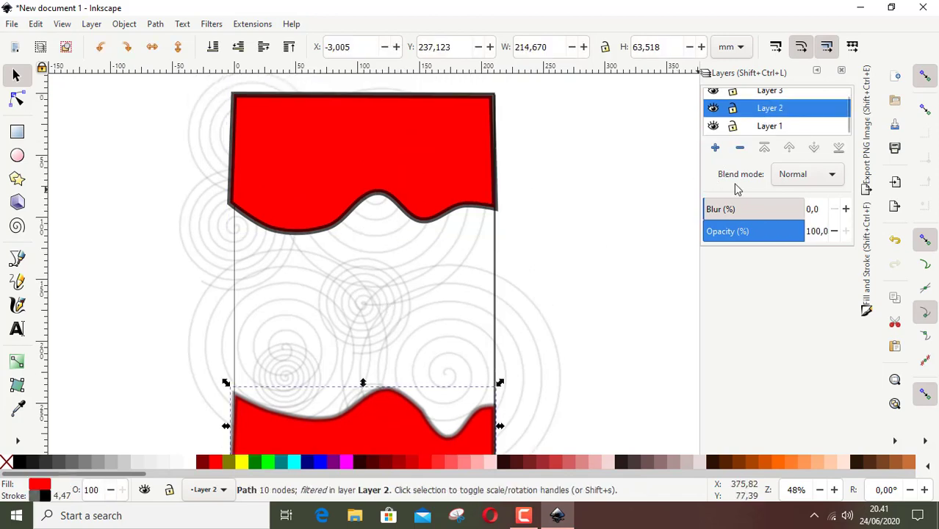
Make Layer 3 current and import the image resoles2.png onto it with the default import settings
{"action": "left_click", "coordinate": [772, 96]}
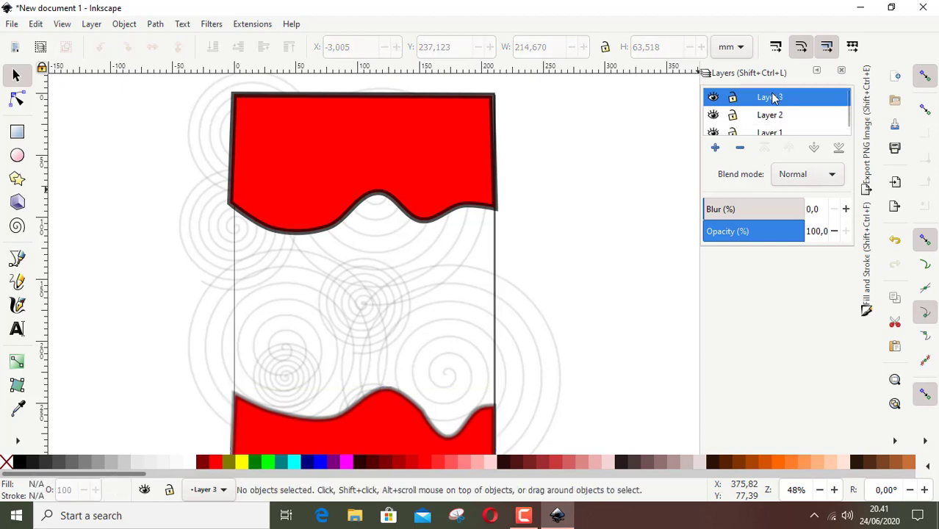
{"action": "left_click", "coordinate": [12, 24]}
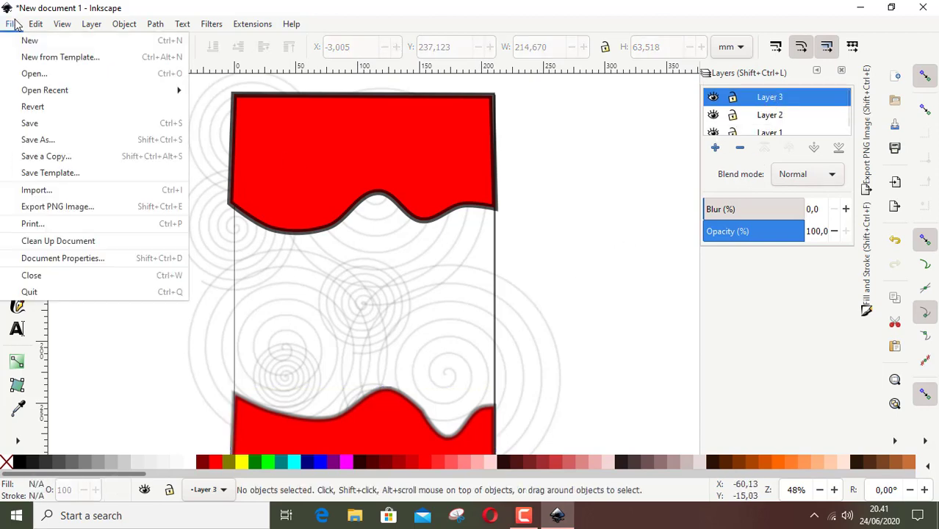
{"action": "left_click", "coordinate": [39, 191]}
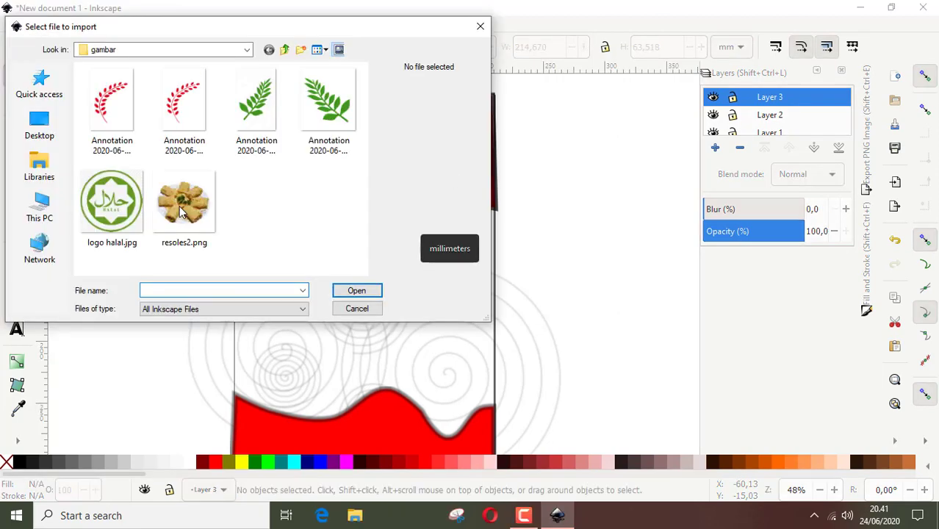
{"action": "left_click", "coordinate": [184, 202]}
{"action": "left_click", "coordinate": [356, 291]}
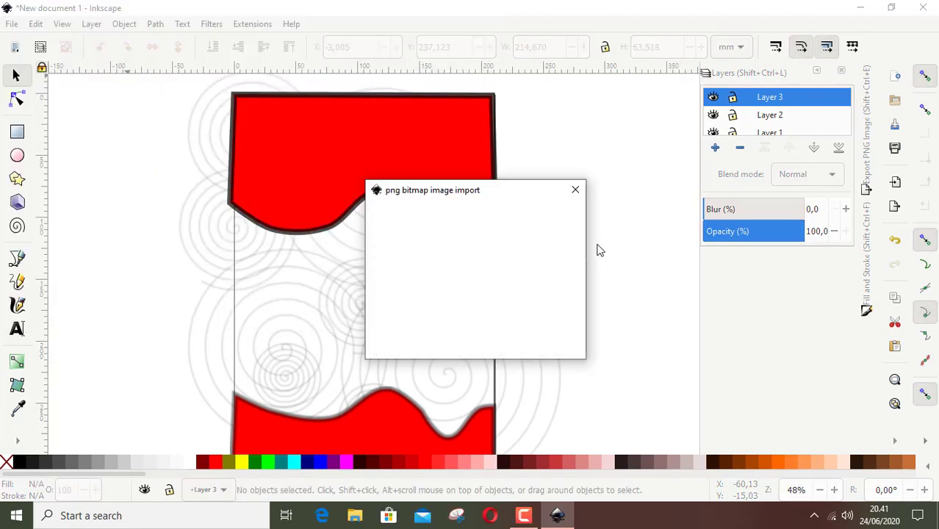
{"action": "left_click", "coordinate": [555, 347]}
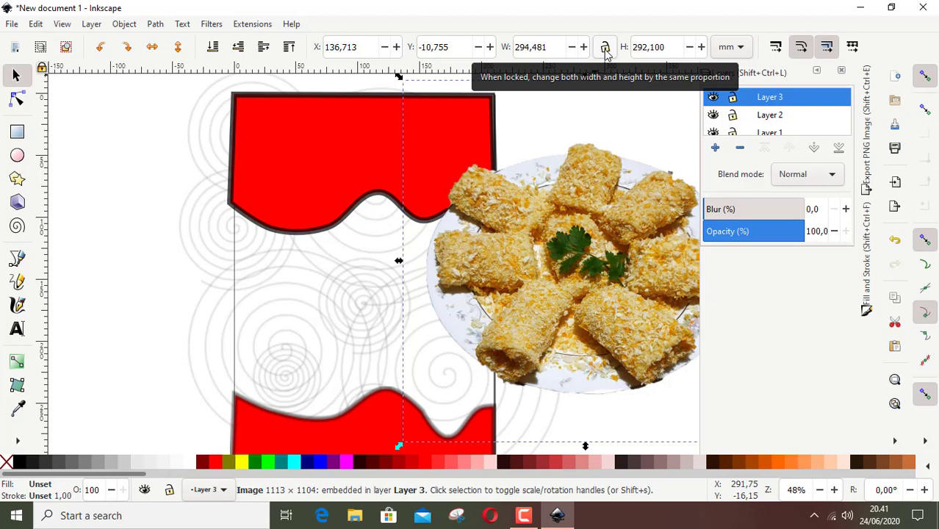
Lock the food image's proportions, scale it to about 227 mm wide and place it over the lower part of the page
{"action": "left_click", "coordinate": [605, 48]}
{"action": "left_click_drag", "start_coordinate": [582, 207], "coordinate": [408, 268]}
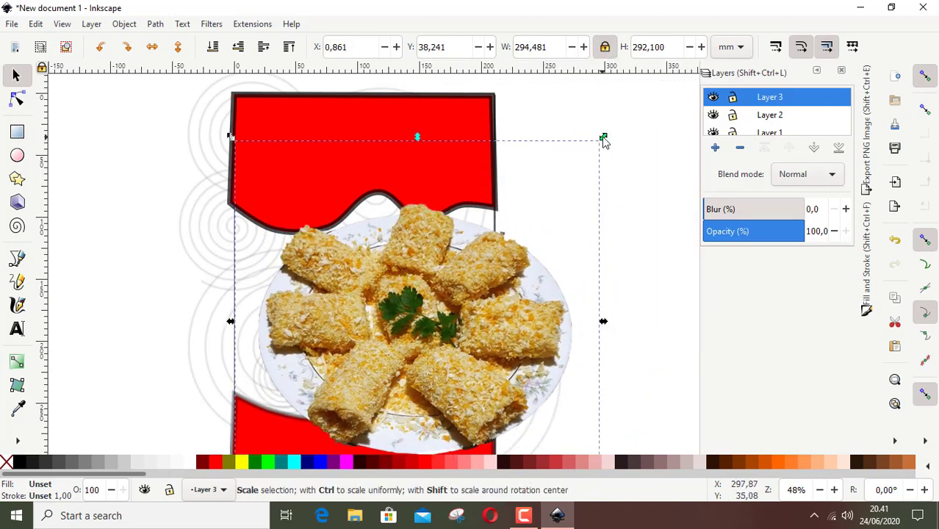
{"action": "left_click_drag", "start_coordinate": [603, 140], "coordinate": [520, 215]}
{"action": "scroll", "coordinate": [526, 275], "scroll_direction": "up", "scroll_amount": 1}
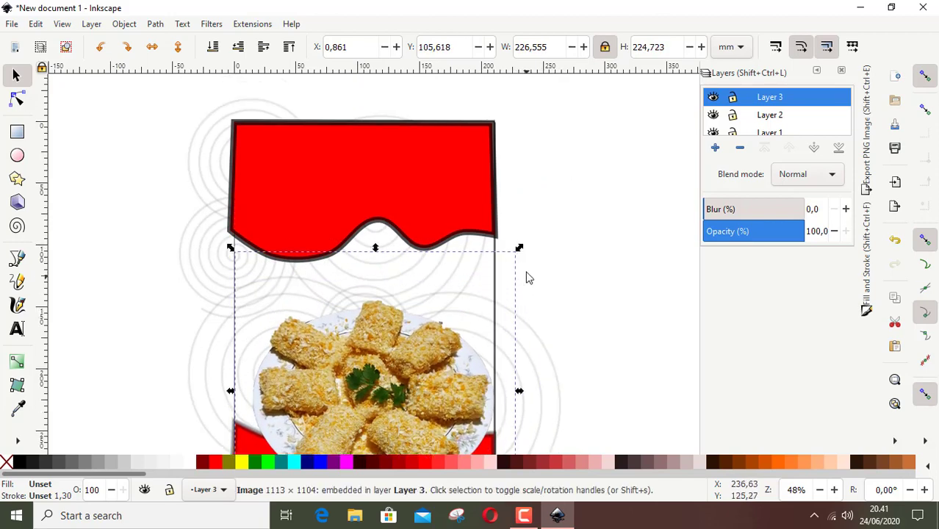
{"action": "scroll", "coordinate": [498, 245], "scroll_direction": "down", "scroll_amount": 2, "text": "ctrl"}
{"action": "left_click_drag", "start_coordinate": [444, 311], "coordinate": [437, 309]}
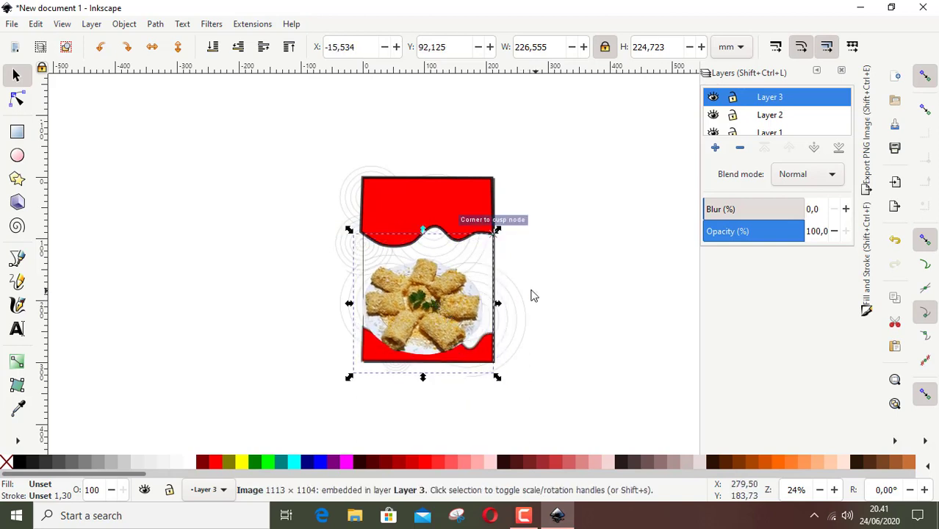
Shrink the food image to about 208 by 206 mm and align it with the page's side edges
{"action": "scroll", "coordinate": [503, 277], "scroll_direction": "up", "scroll_amount": 1, "text": "ctrl"}
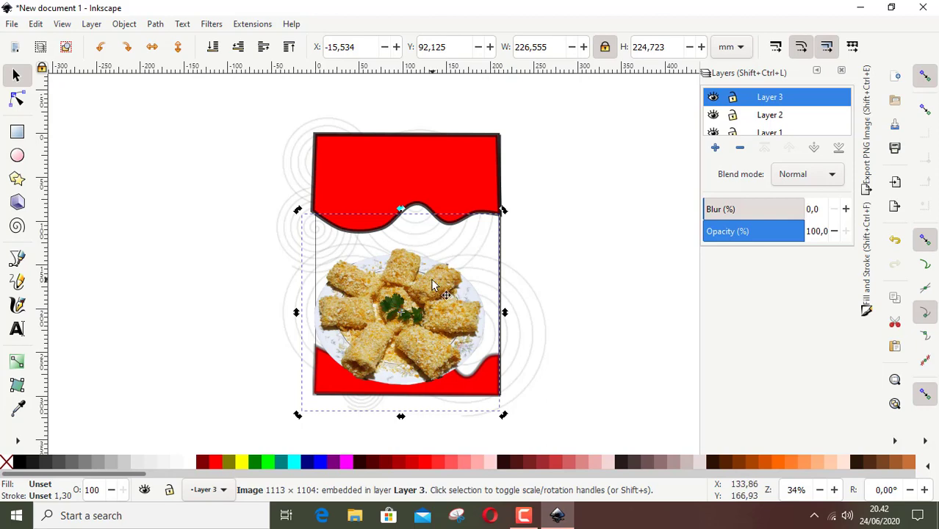
{"action": "left_click_drag", "start_coordinate": [504, 212], "coordinate": [488, 229]}
{"action": "left_click_drag", "start_coordinate": [386, 319], "coordinate": [446, 327]}
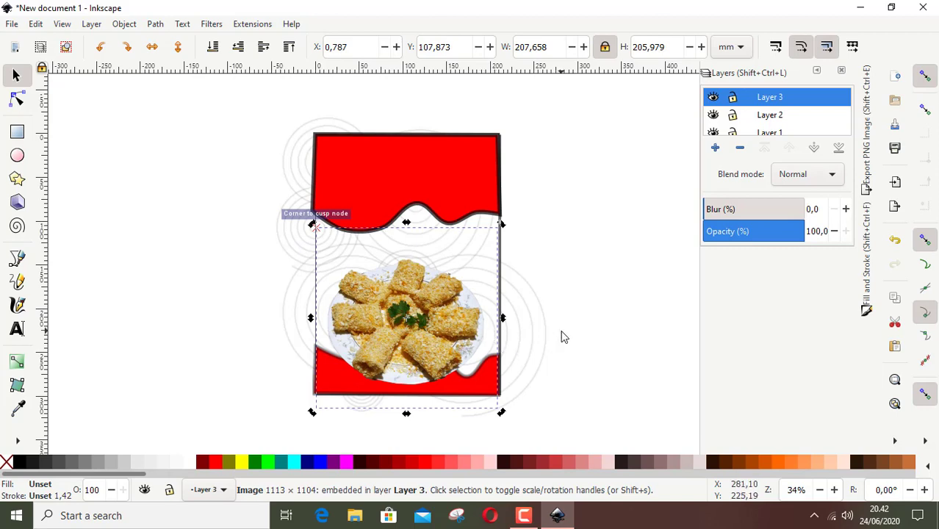
Nudge the food image slightly left and down to about X -1,858 and Y 111,577 mm, leaving it deselected
{"action": "key", "text": "Left"}
{"action": "key", "text": "Left"}
{"action": "key", "text": "Left"}
{"action": "key", "text": "Left"}
{"action": "key", "text": "Left"}
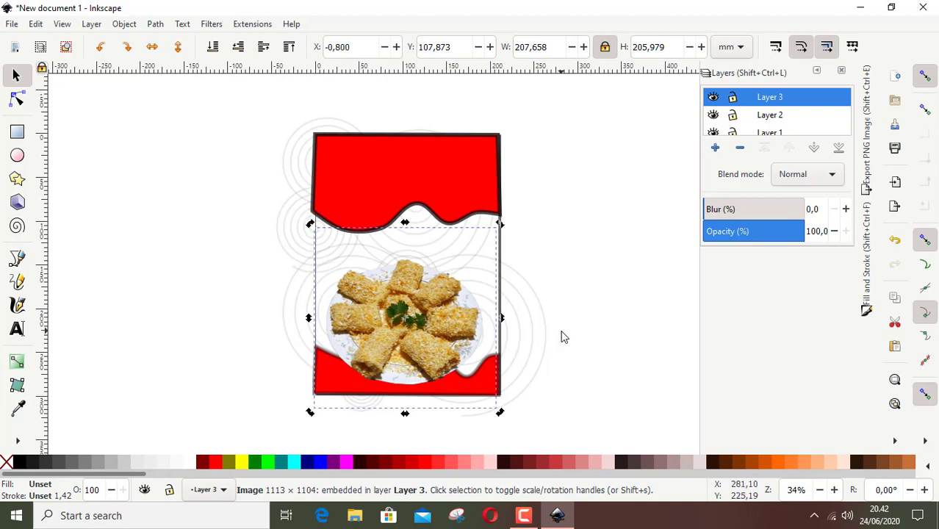
{"action": "key", "text": "Down"}
{"action": "key", "text": "Down"}
{"action": "key", "text": "Down"}
{"action": "key", "text": "Down"}
{"action": "key", "text": "Down"}
{"action": "key", "text": "Down"}
{"action": "key", "text": "Down"}
{"action": "key", "text": "Down"}
{"action": "key", "text": "Down"}
{"action": "key", "text": "Down"}
{"action": "key", "text": "Down"}
{"action": "key", "text": "Down"}
{"action": "key", "text": "Down"}
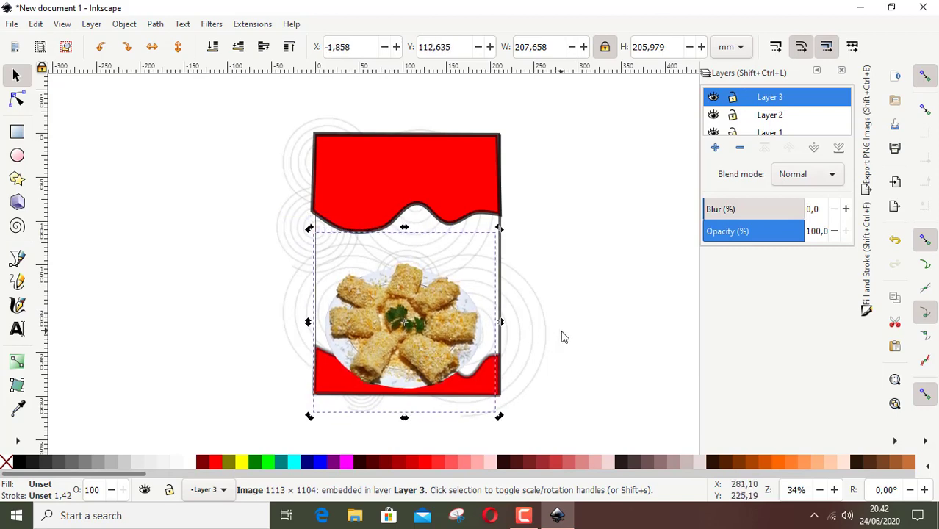
{"action": "key", "text": "Up"}
{"action": "key", "text": "Up"}
{"action": "key", "text": "Up"}
{"action": "key", "text": "Up"}
{"action": "key", "text": "Up"}
{"action": "key", "text": "Up"}
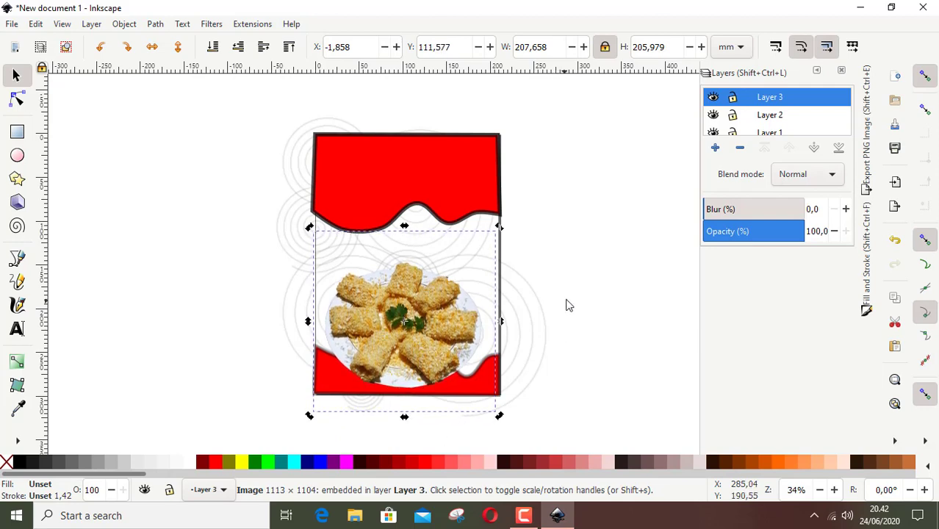
{"action": "left_click", "coordinate": [572, 302]}
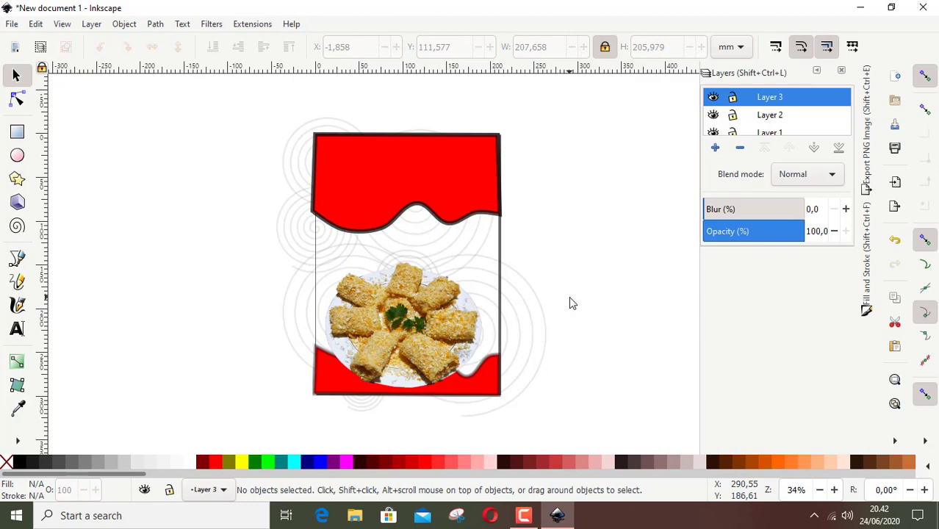
Add the text "resoles ayam" in Berlin Sans FB Demi, 12 pt, between the upper red shape and the food image
{"action": "left_click", "coordinate": [17, 329]}
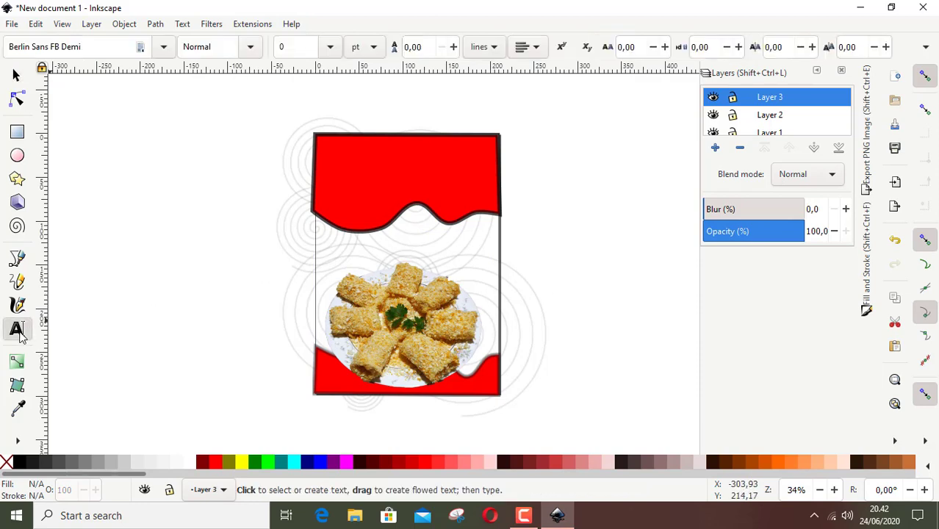
{"action": "left_click", "coordinate": [349, 249]}
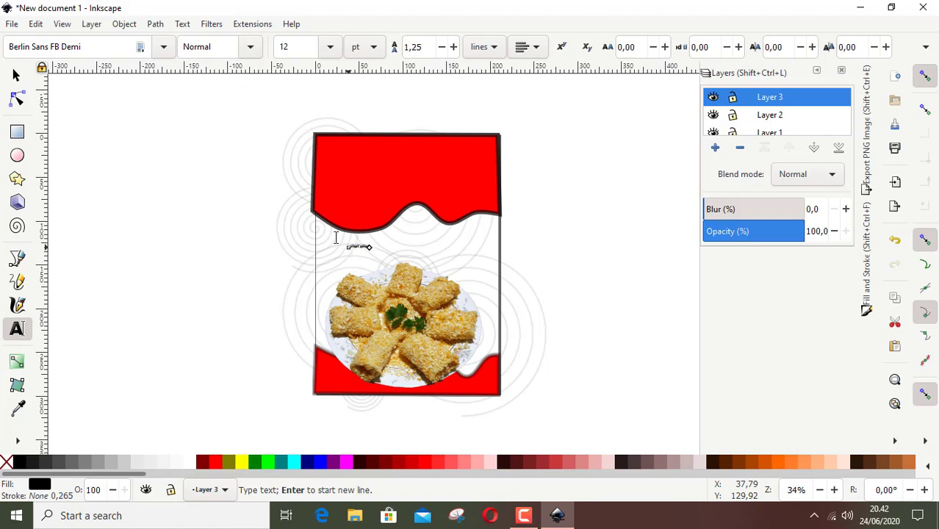
{"action": "left_click", "coordinate": [16, 76]}
Enlarge the "resoles ayam" text to about 117 by 18 mm and position it just below the upper red shape's wavy edge
{"action": "scroll", "coordinate": [372, 250], "scroll_direction": "up", "scroll_amount": 3, "text": "ctrl"}
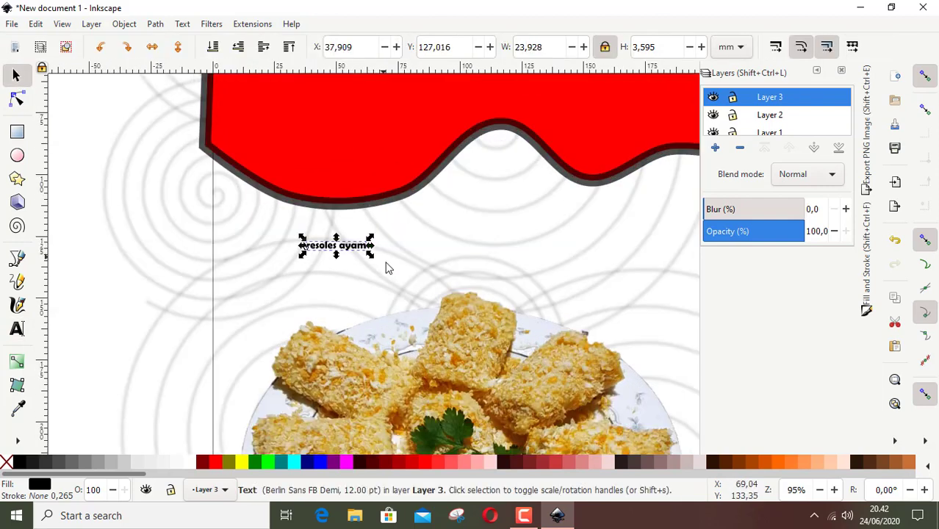
{"action": "left_click_drag", "start_coordinate": [372, 258], "coordinate": [509, 276]}
{"action": "left_click_drag", "start_coordinate": [300, 278], "coordinate": [255, 325]}
{"action": "left_click_drag", "start_coordinate": [404, 276], "coordinate": [377, 255]}
{"action": "left_click_drag", "start_coordinate": [483, 265], "coordinate": [522, 305]}
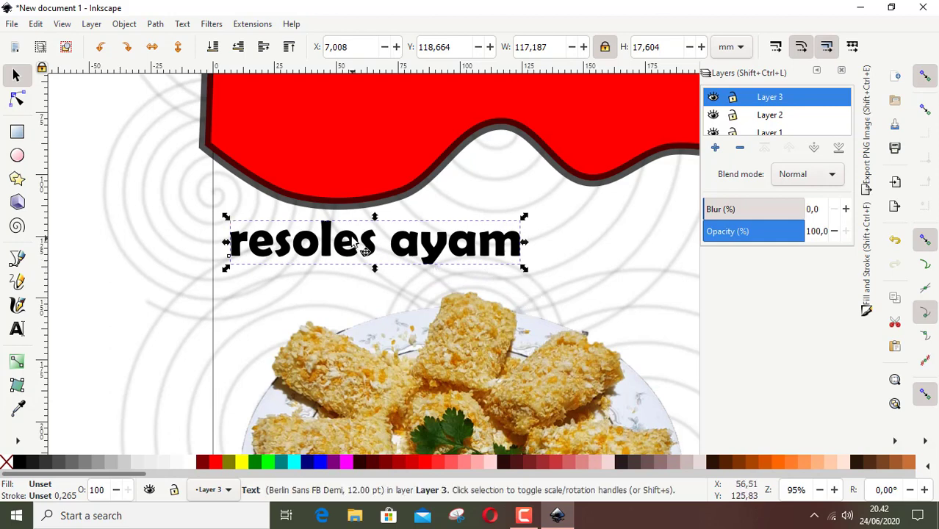
{"action": "left_click_drag", "start_coordinate": [394, 263], "coordinate": [399, 261]}
{"action": "scroll", "coordinate": [499, 275], "scroll_direction": "down", "scroll_amount": 2, "text": "ctrl"}
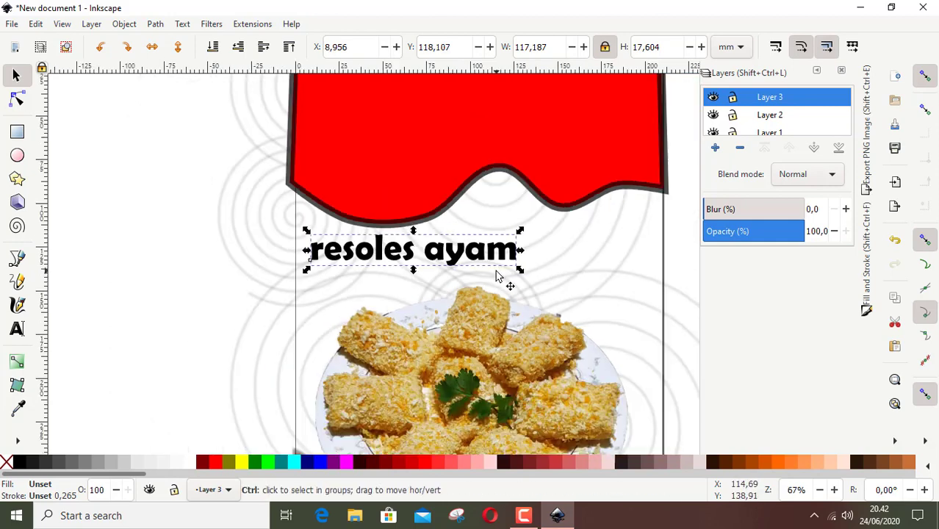
Add the text "digunakan sebelum :" on the lower red shape, to the right of the plate
{"action": "scroll", "coordinate": [560, 340], "scroll_direction": "down", "scroll_amount": 3}
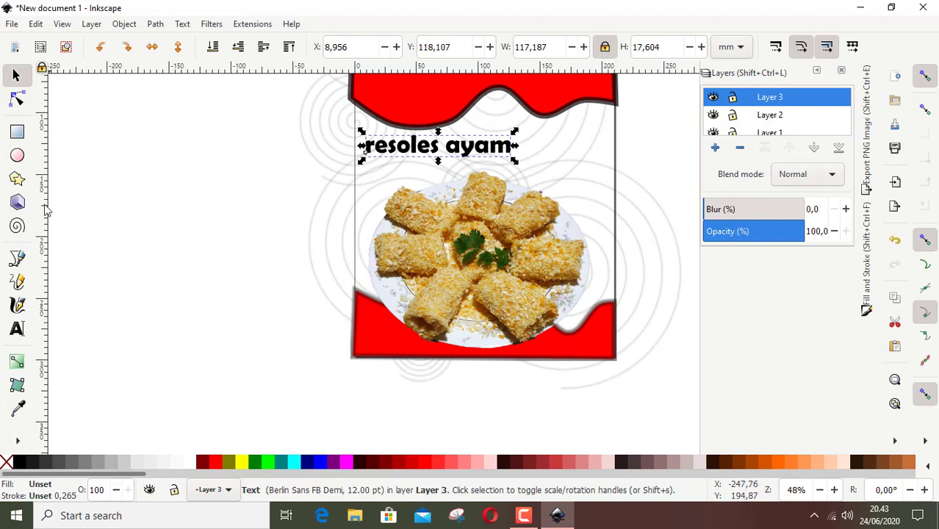
{"action": "left_click", "coordinate": [17, 328]}
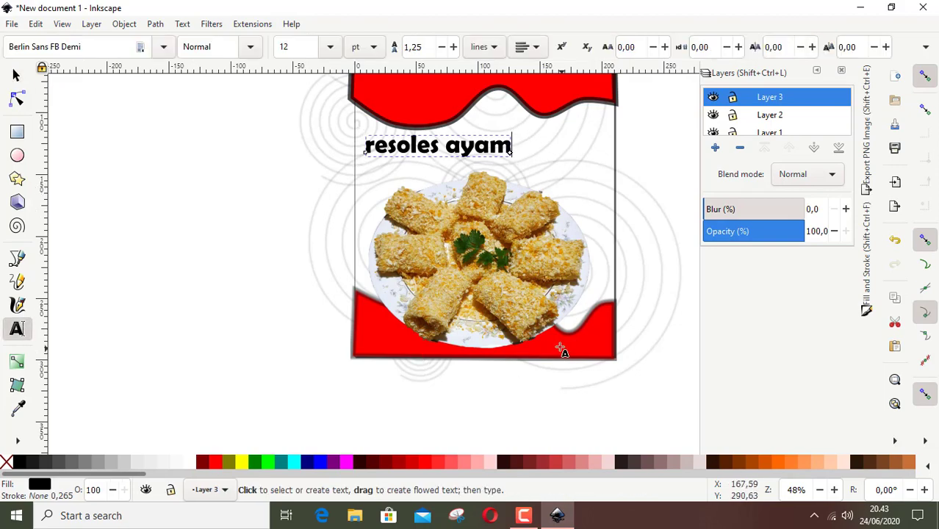
{"action": "scroll", "coordinate": [573, 349], "scroll_direction": "up", "scroll_amount": 4}
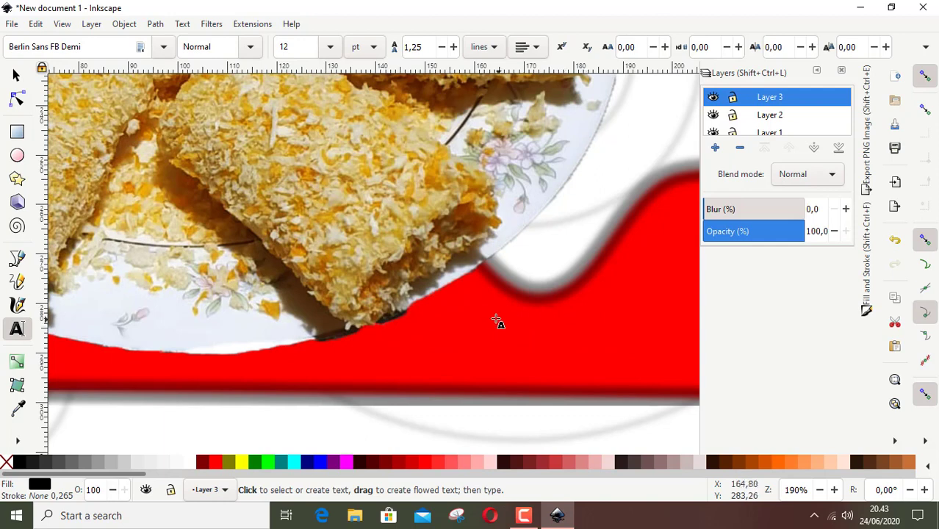
{"action": "left_click", "coordinate": [484, 312]}
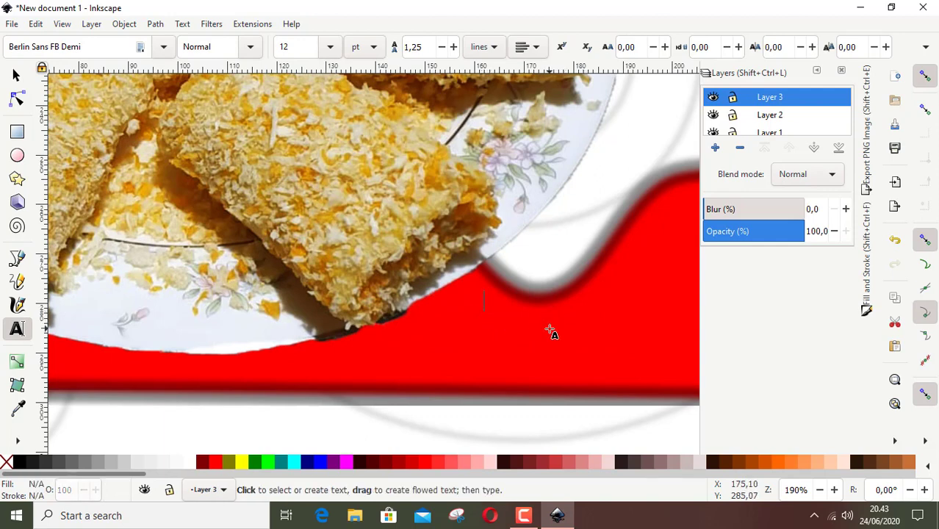
{"action": "type", "text": "dinu"}
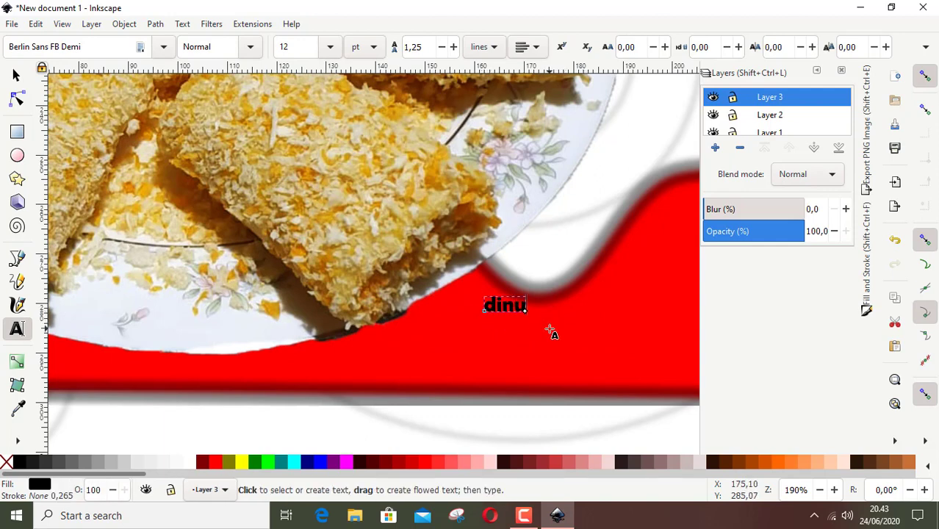
{"action": "key", "text": "BackSpace"}
{"action": "key", "text": "BackSpace"}
{"action": "type", "text": "gunakan sebe"}
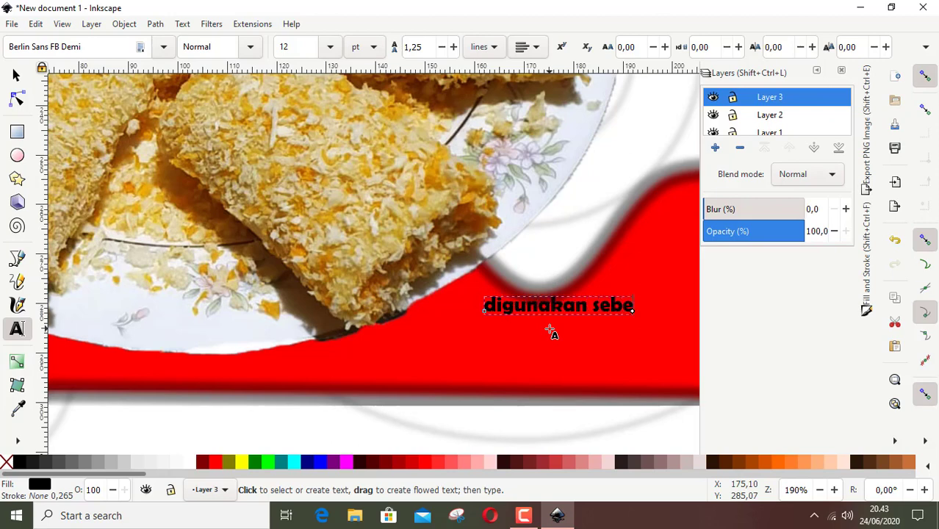
{"action": "type", "text": "lu"}
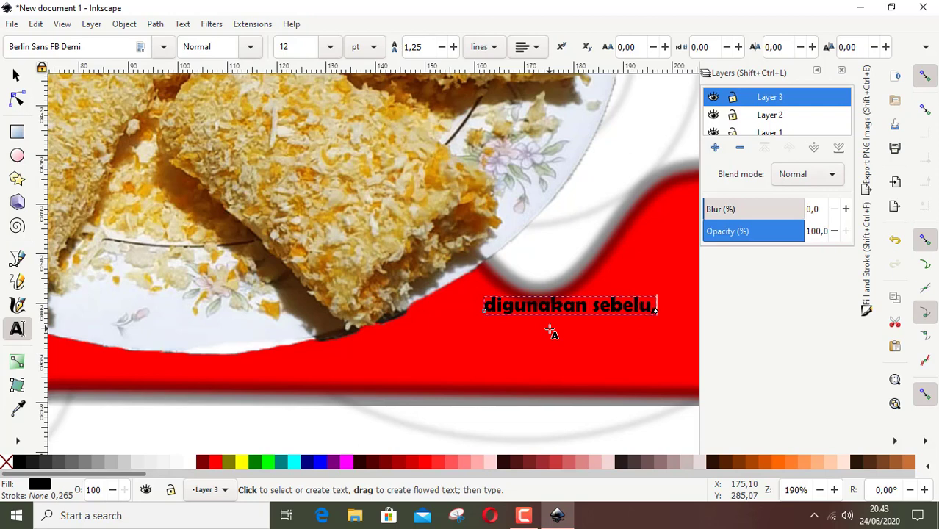
{"action": "type", "text": "m :"}
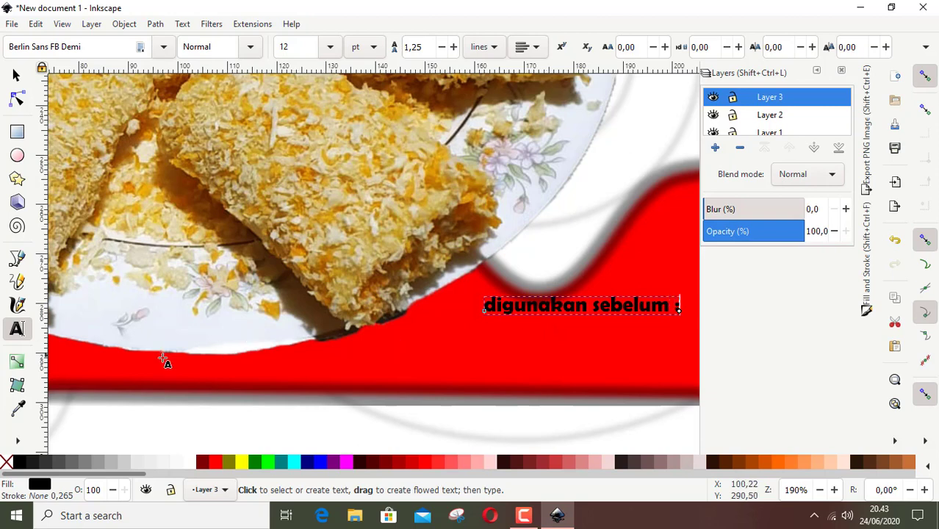
With the Rectangle tool active, give the "digunakan sebelum :" text a flat white fill
{"action": "left_click", "coordinate": [17, 135]}
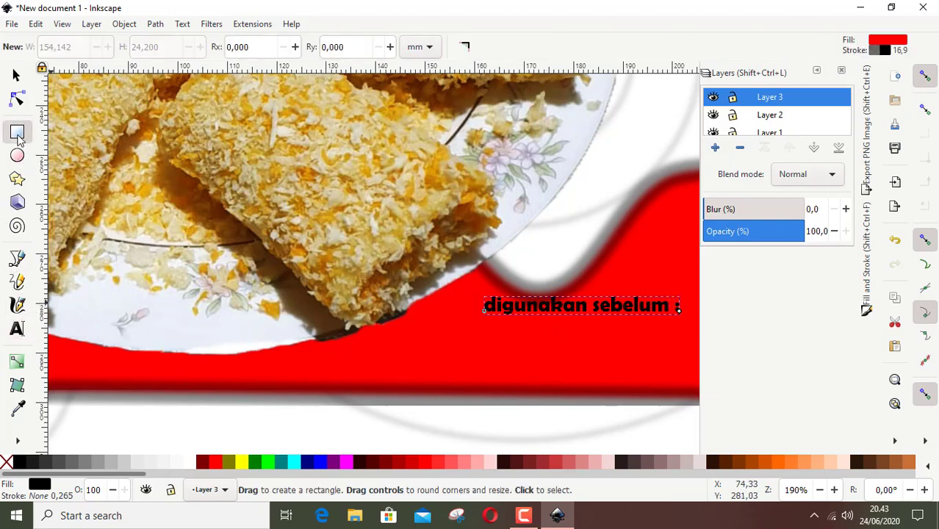
{"action": "left_click", "coordinate": [39, 483]}
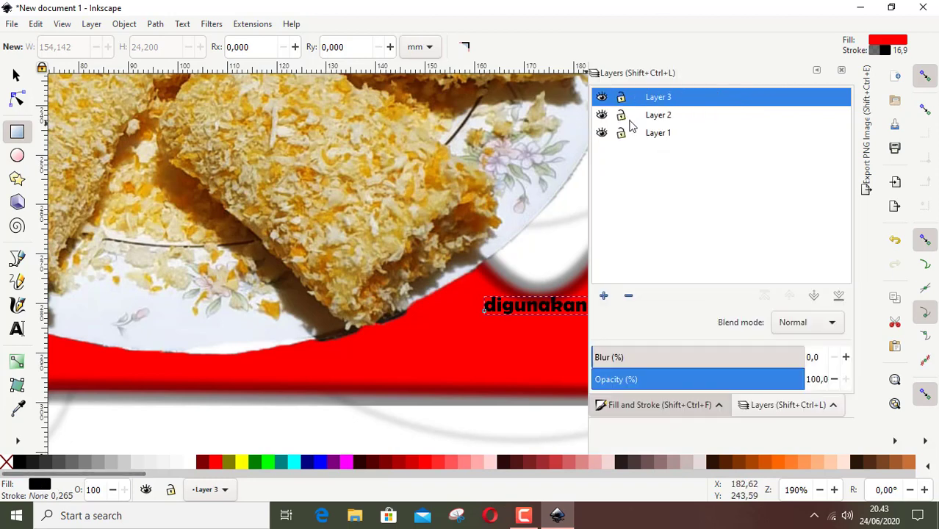
{"action": "left_click", "coordinate": [817, 69]}
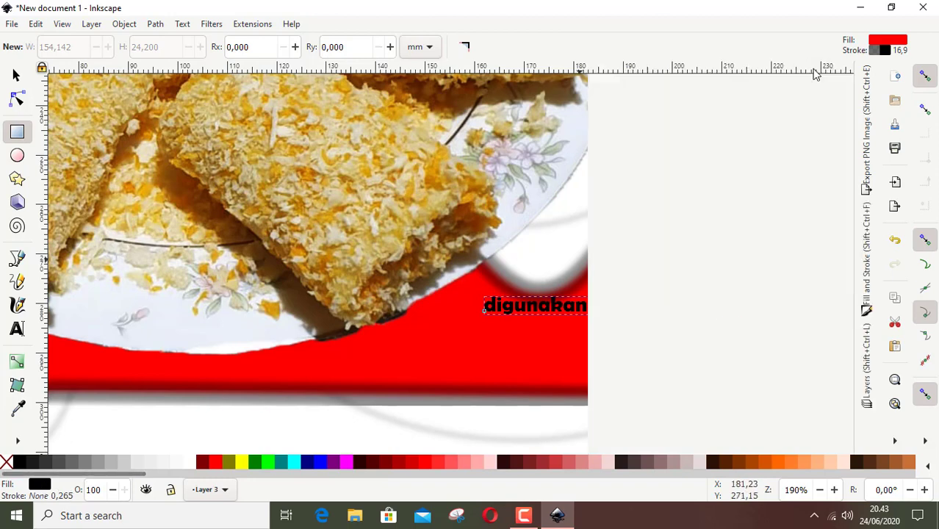
{"action": "left_click", "coordinate": [37, 485]}
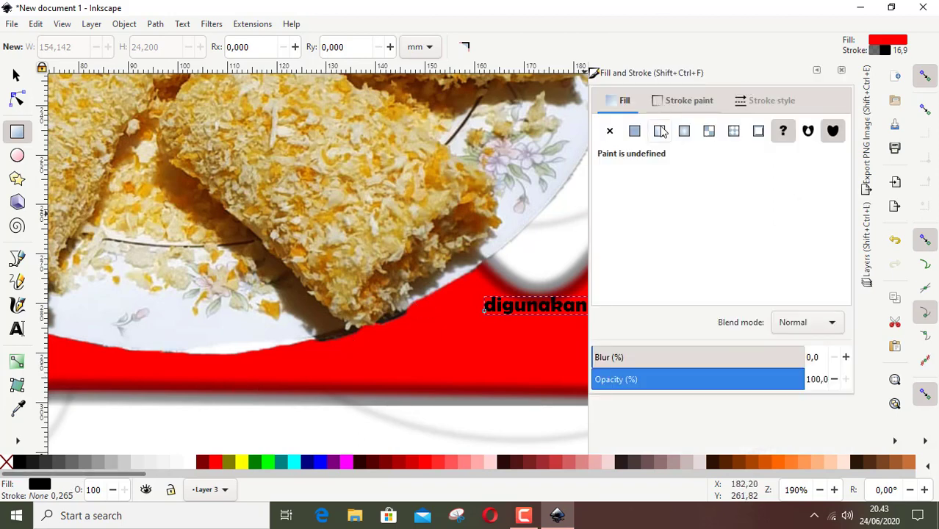
{"action": "left_click", "coordinate": [635, 130]}
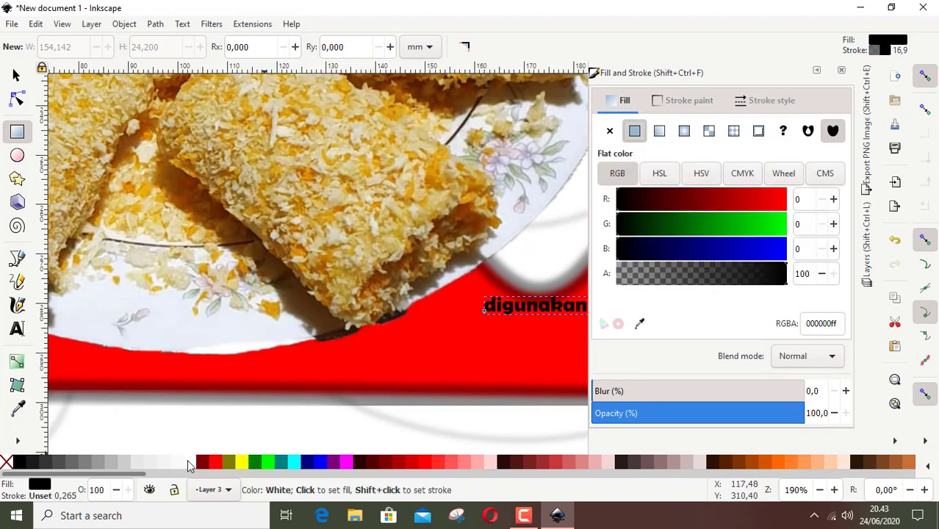
{"action": "left_click", "coordinate": [191, 463]}
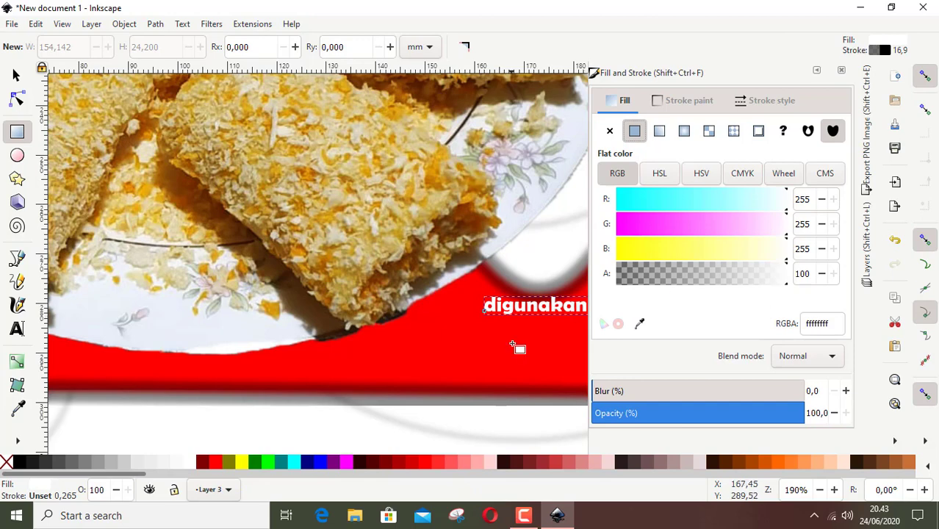
Draw a white rectangle about 18,5 by 6,4 mm just below the "digunakan sebelum :" text and fold away the docked dialogs
{"action": "mouse_move", "coordinate": [486, 320]}
{"action": "left_mouse_down"}
{"action": "mouse_move", "coordinate": [490, 352]}
{"action": "mouse_move", "coordinate": [591, 353]}
{"action": "mouse_move", "coordinate": [578, 353]}
{"action": "left_mouse_up"}
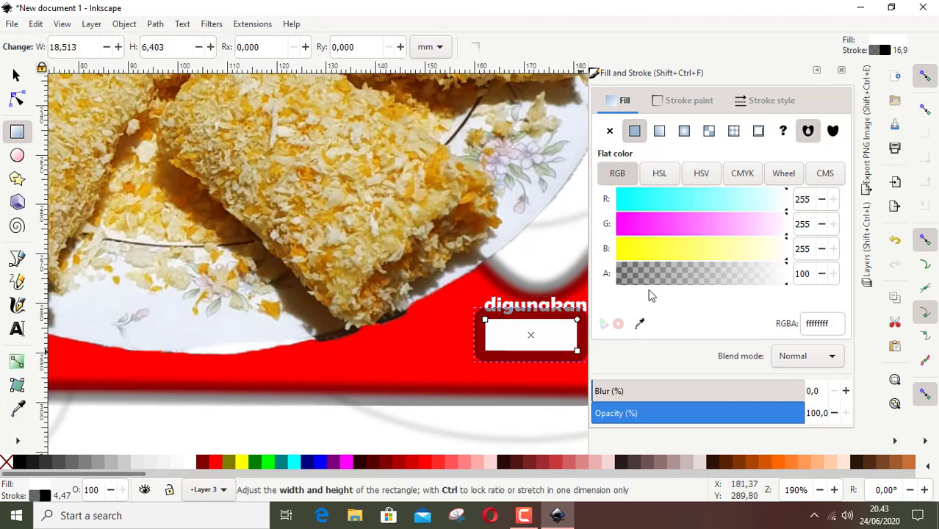
{"action": "left_click", "coordinate": [816, 70]}
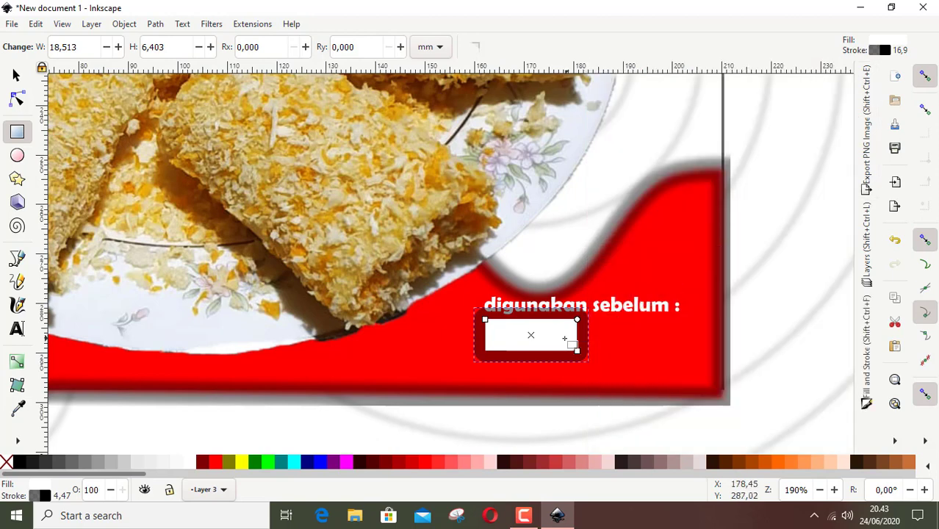
Widen the white rectangle to about 43,4 mm overall and stretch the "digunakan sebelum :" text above it to about 40,4 by 5,2 mm
{"action": "left_click", "coordinate": [15, 75]}
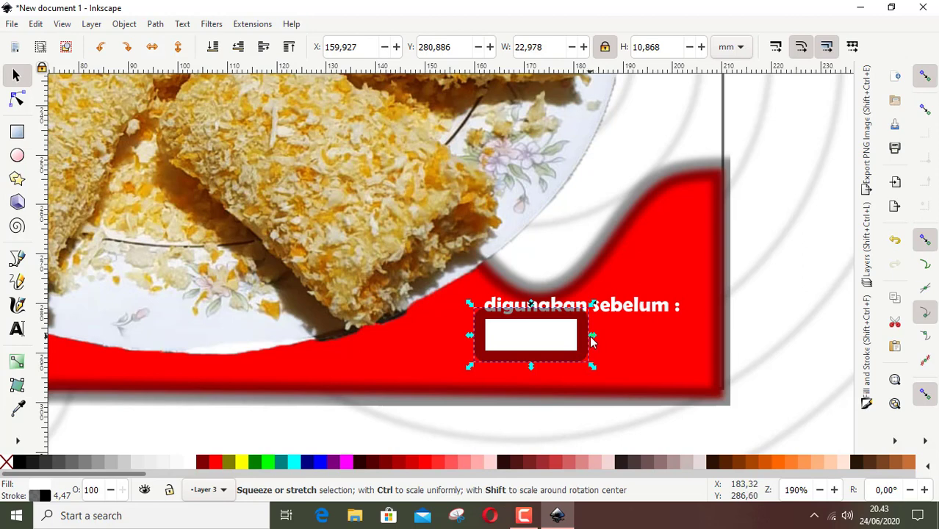
{"action": "mouse_move", "coordinate": [591, 338]}
{"action": "left_mouse_down"}
{"action": "mouse_move", "coordinate": [691, 345]}
{"action": "mouse_move", "coordinate": [593, 352]}
{"action": "left_mouse_up"}
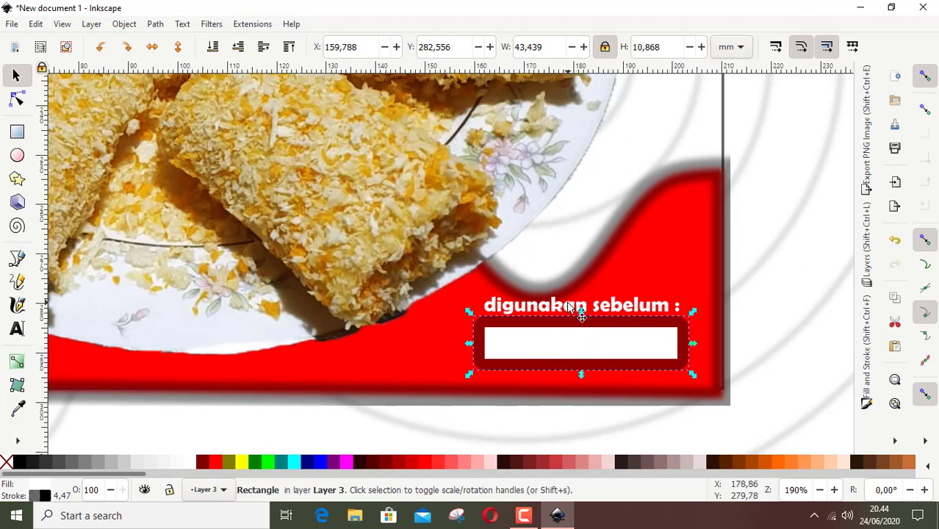
{"action": "left_click", "coordinate": [568, 307]}
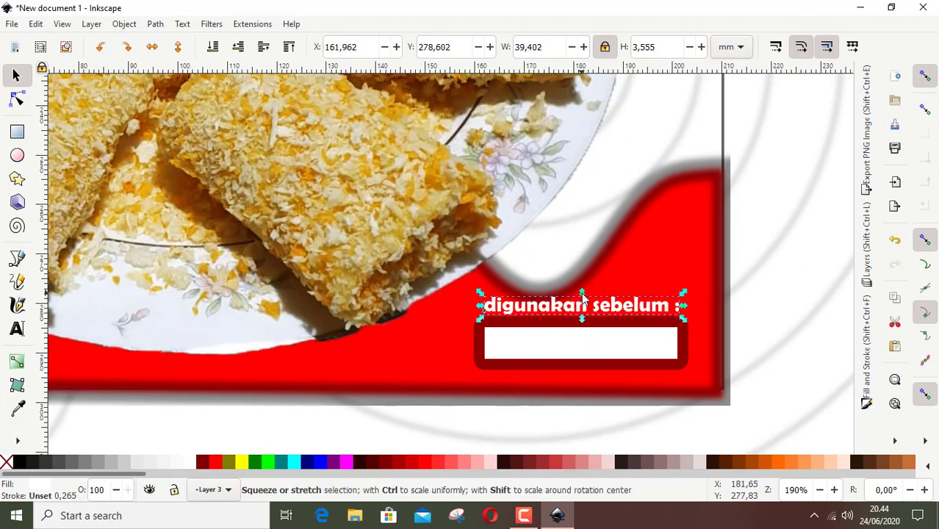
{"action": "left_click_drag", "start_coordinate": [580, 292], "coordinate": [581, 284]}
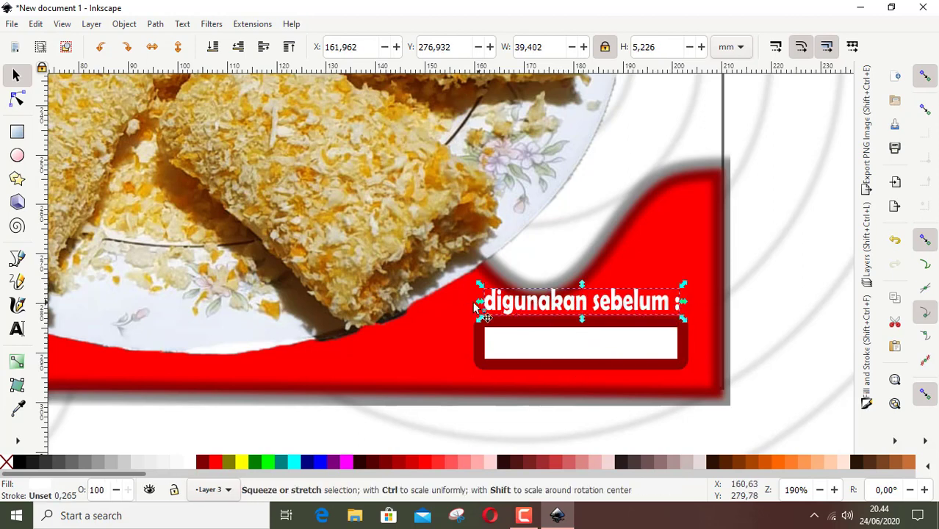
{"action": "left_click_drag", "start_coordinate": [481, 308], "coordinate": [476, 307]}
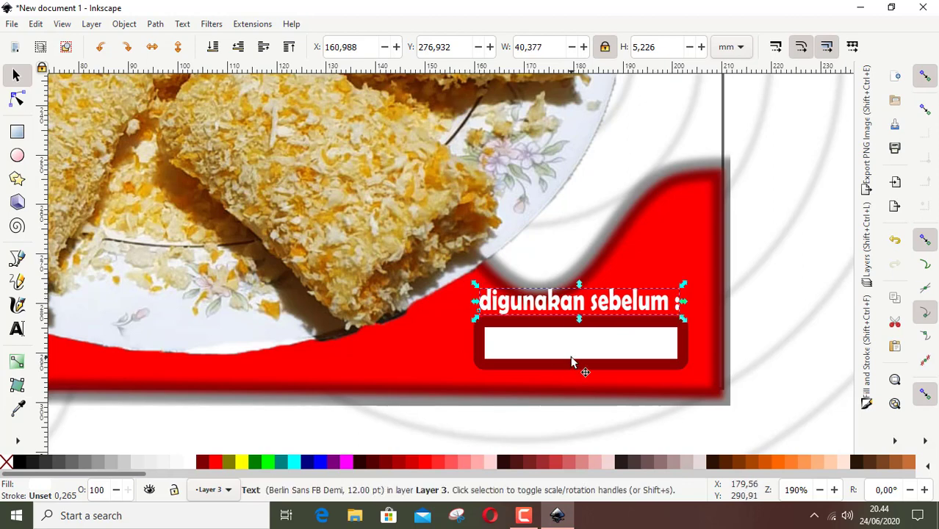
Reduce the white rectangle's stroke width to 0 and close the fill and stroke settings
{"action": "left_click", "coordinate": [578, 363]}
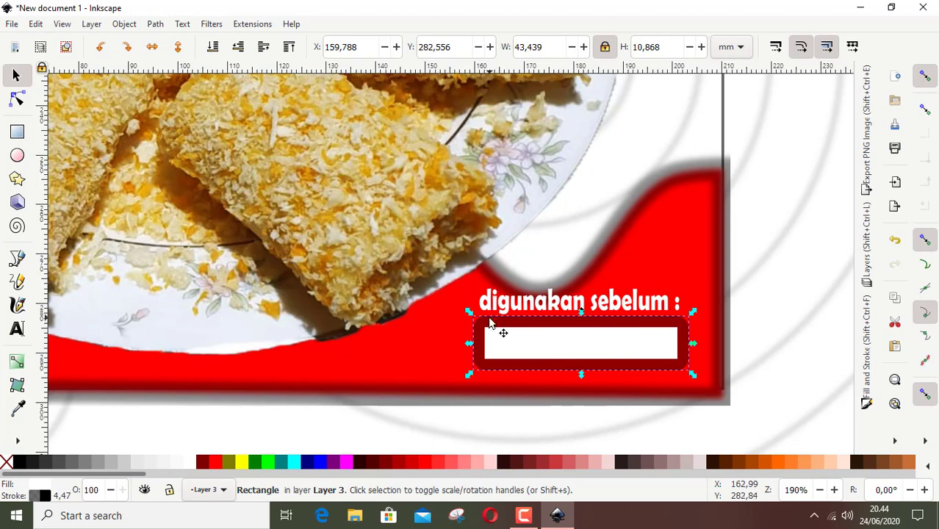
{"action": "left_click", "coordinate": [36, 497]}
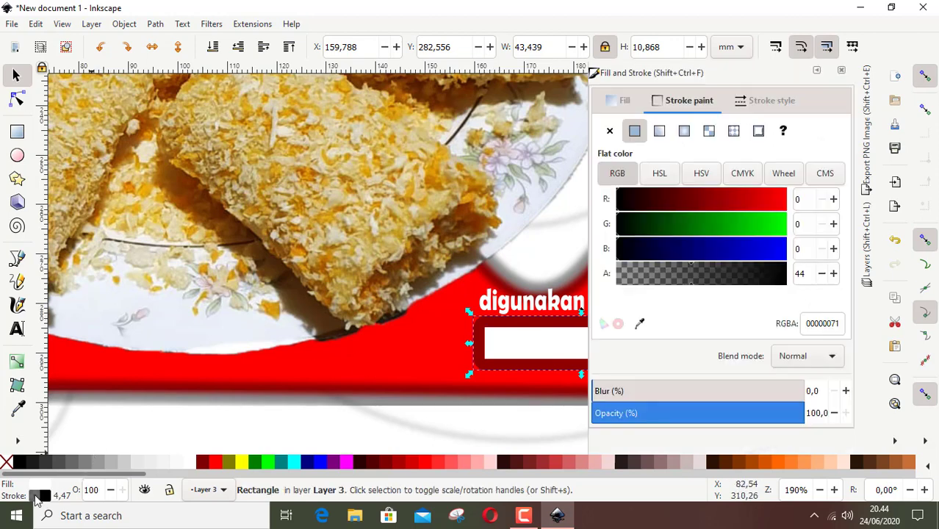
{"action": "left_click", "coordinate": [766, 106]}
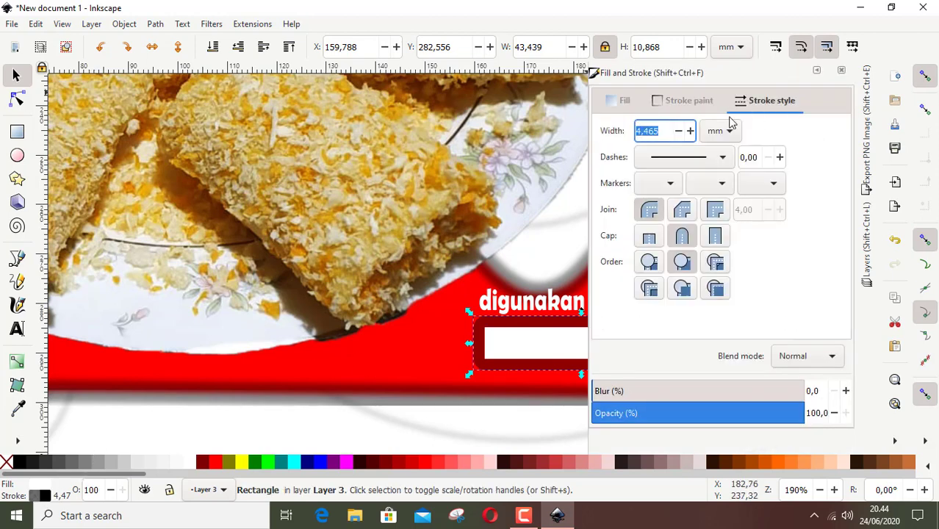
{"action": "left_click", "coordinate": [678, 132]}
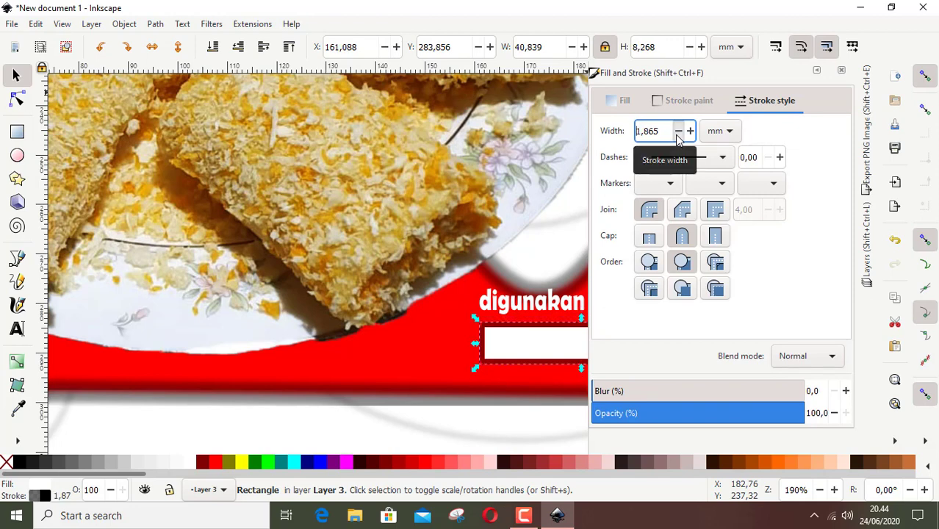
{"action": "left_click", "coordinate": [840, 73]}
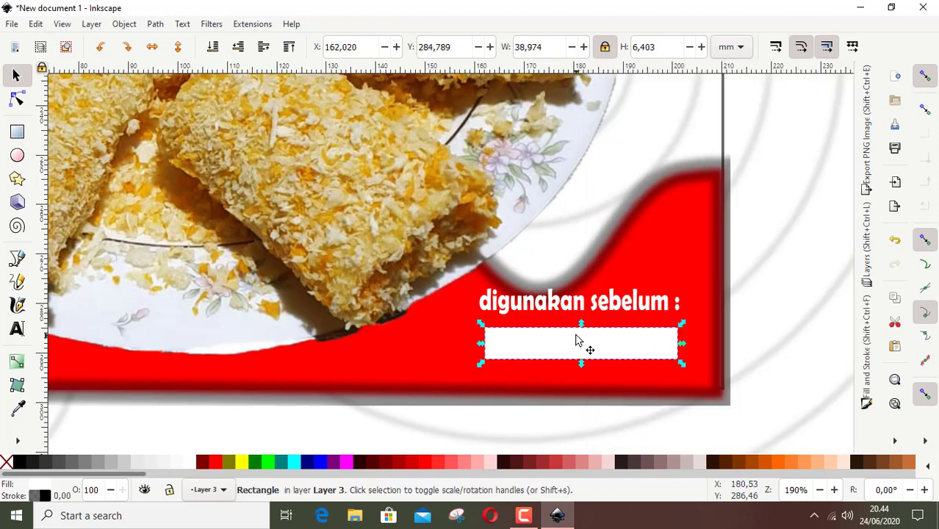
Enlarge the white rectangle proportionally to about 45,7 by 7,5 mm below the "digunakan sebelum :" text
{"action": "left_click_drag", "start_coordinate": [481, 364], "coordinate": [444, 371]}
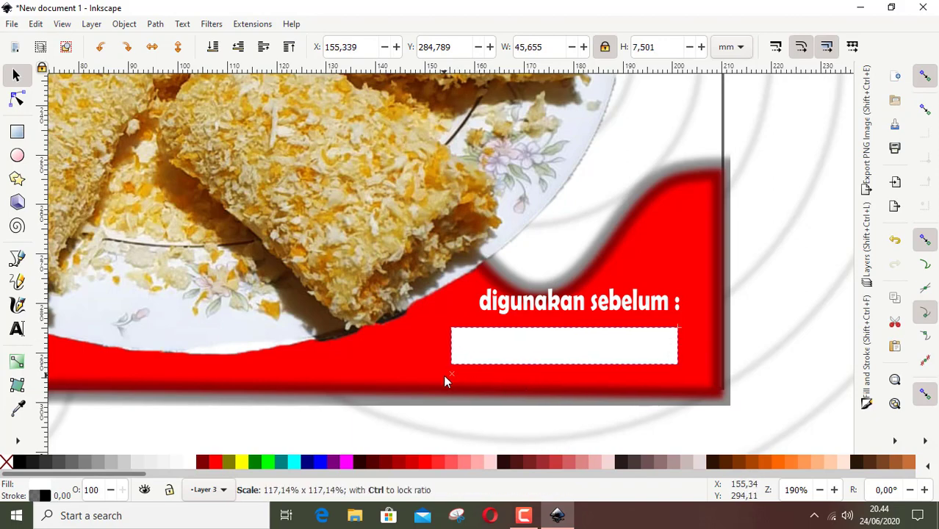
{"action": "scroll", "coordinate": [514, 189], "scroll_direction": "down", "scroll_amount": 4}
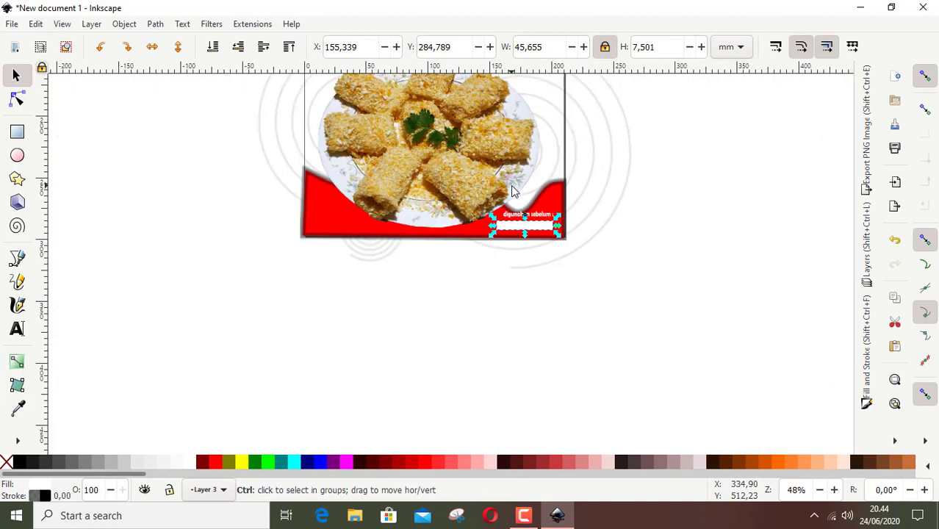
{"action": "left_click", "coordinate": [626, 193]}
{"action": "scroll", "coordinate": [548, 158], "scroll_direction": "down", "scroll_amount": 2}
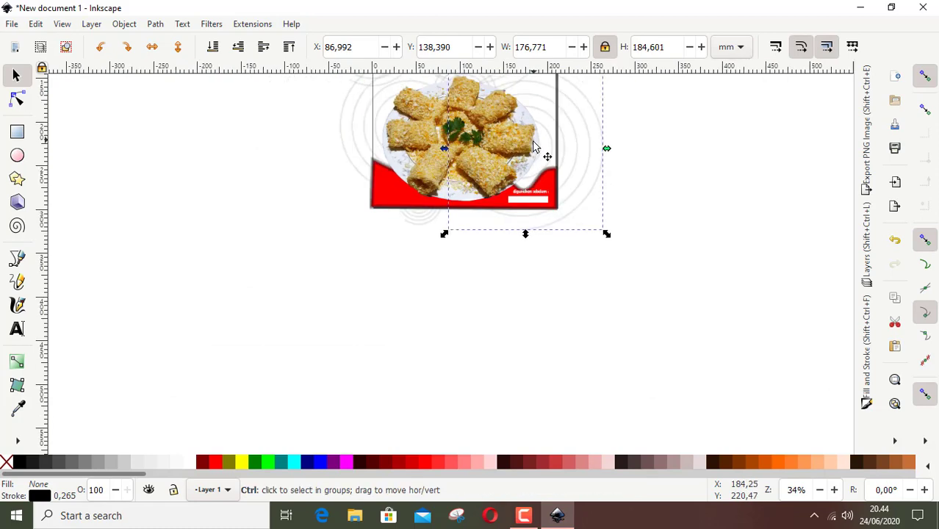
{"action": "scroll", "coordinate": [632, 153], "scroll_direction": "up", "scroll_amount": 3}
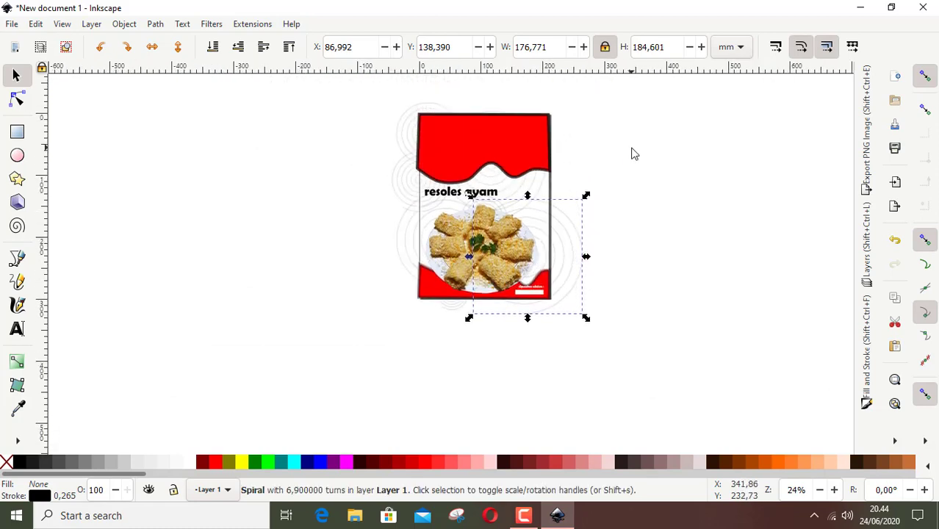
Display the document's layers and make Layer 3 the current layer
{"action": "left_click", "coordinate": [12, 25]}
{"action": "left_click", "coordinate": [182, 17]}
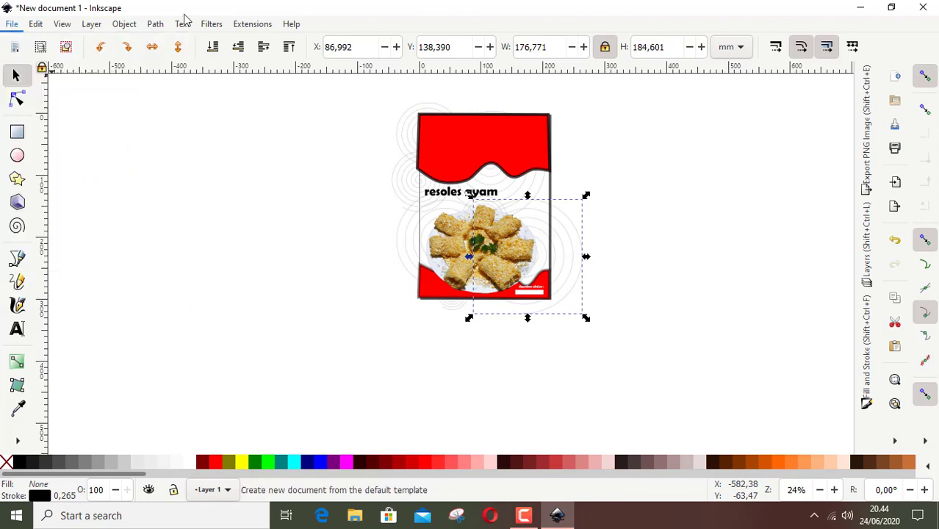
{"action": "left_click", "coordinate": [92, 25]}
{"action": "left_click", "coordinate": [100, 38]}
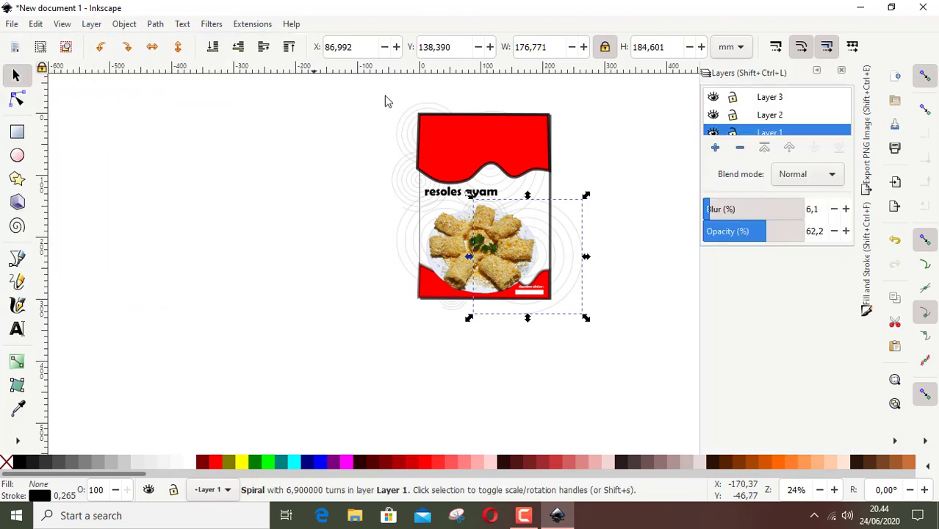
{"action": "scroll", "coordinate": [808, 132], "scroll_direction": "down", "scroll_amount": 1}
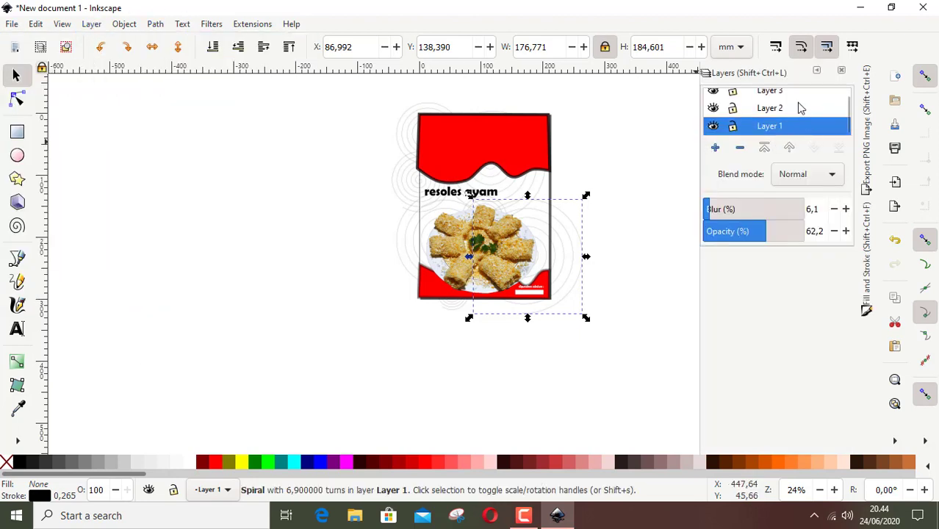
{"action": "left_click", "coordinate": [776, 96]}
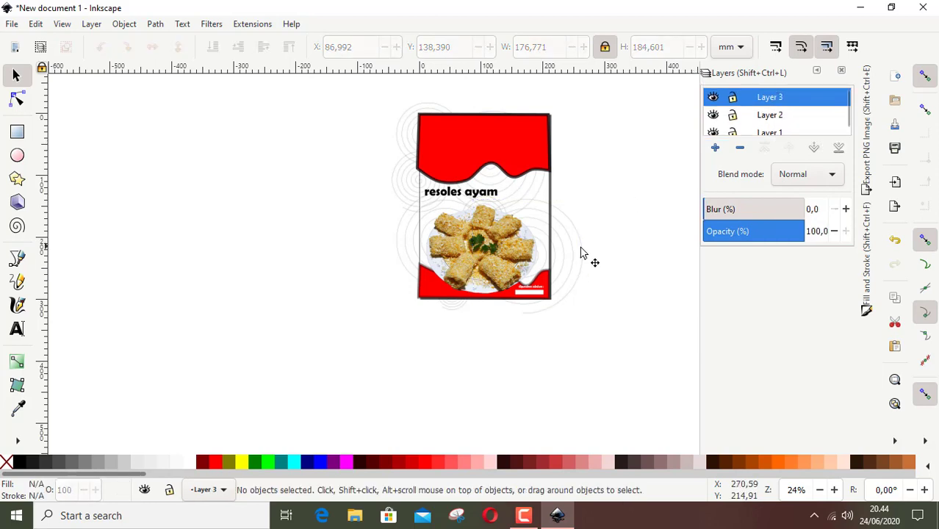
Import the image "logo halal.jpg" from the gambar folder into Layer 3 as an embedded image
{"action": "scroll", "coordinate": [552, 246], "scroll_direction": "up", "scroll_amount": 1}
{"action": "scroll", "coordinate": [553, 246], "scroll_direction": "up", "scroll_amount": 2}
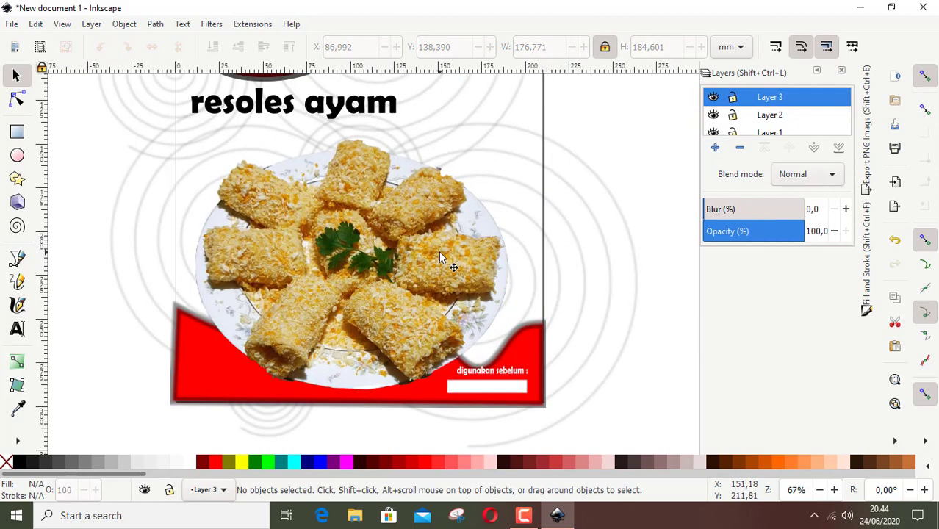
{"action": "left_click", "coordinate": [435, 263]}
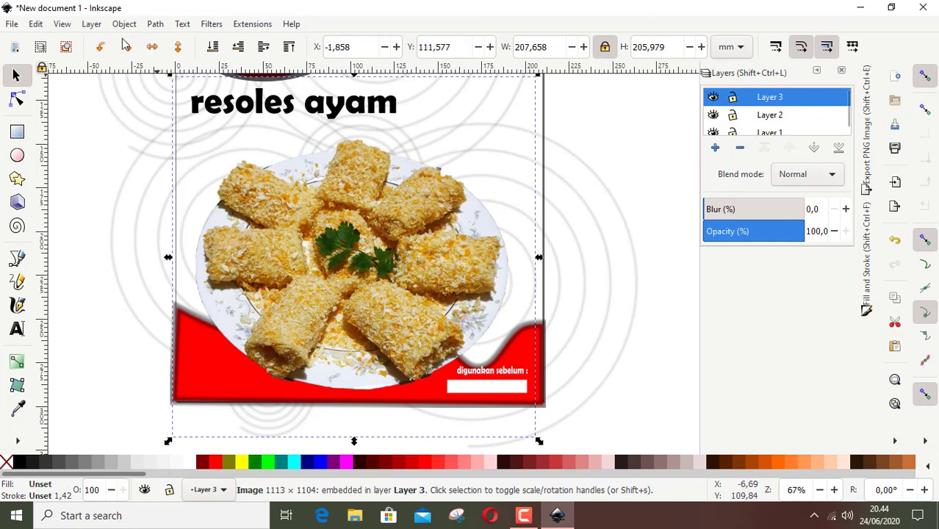
{"action": "left_click", "coordinate": [18, 27]}
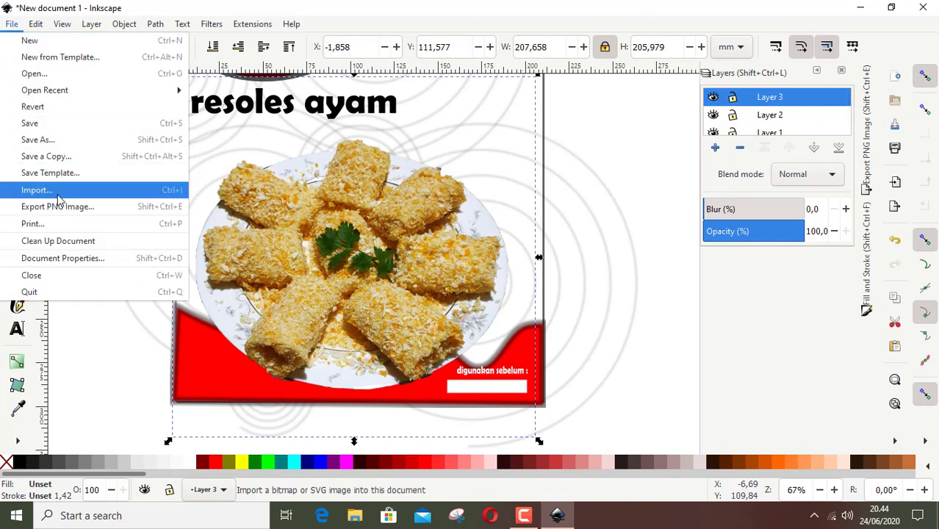
{"action": "left_click", "coordinate": [127, 189]}
{"action": "left_click", "coordinate": [112, 202]}
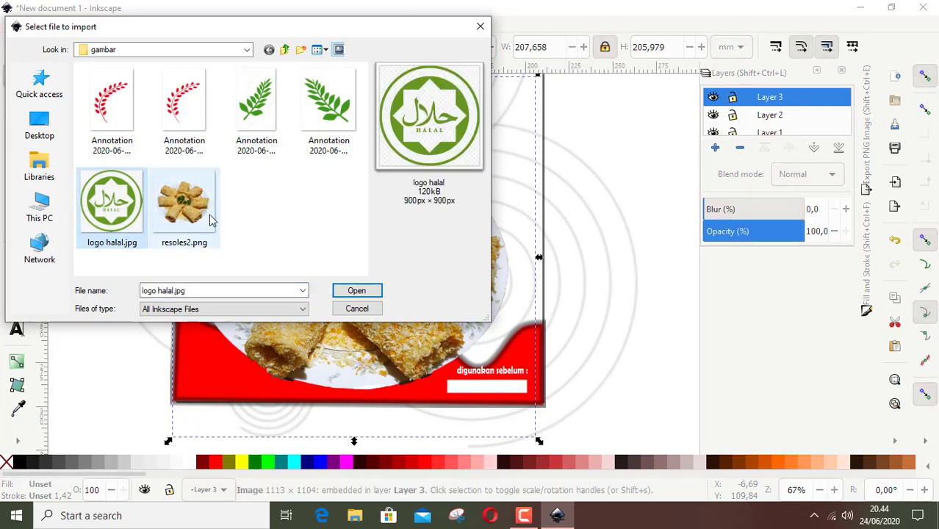
{"action": "left_click", "coordinate": [357, 292]}
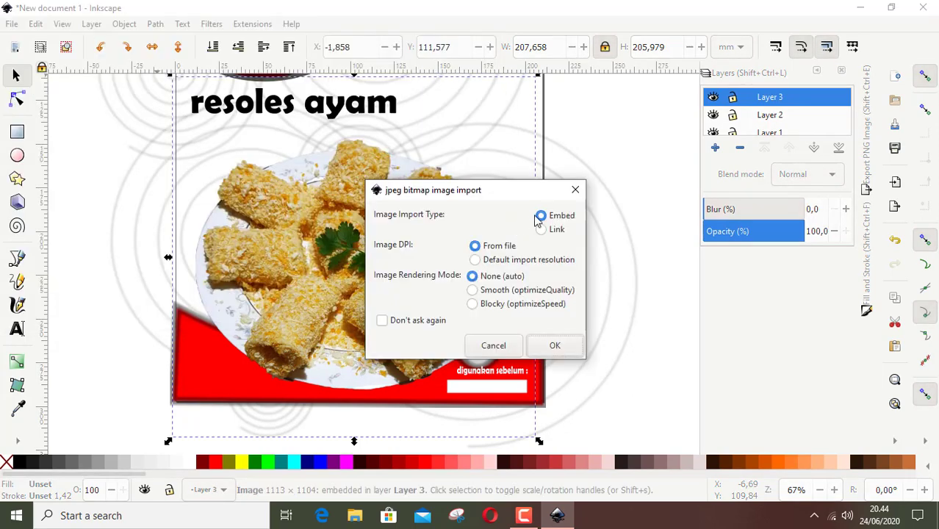
{"action": "left_click", "coordinate": [556, 346]}
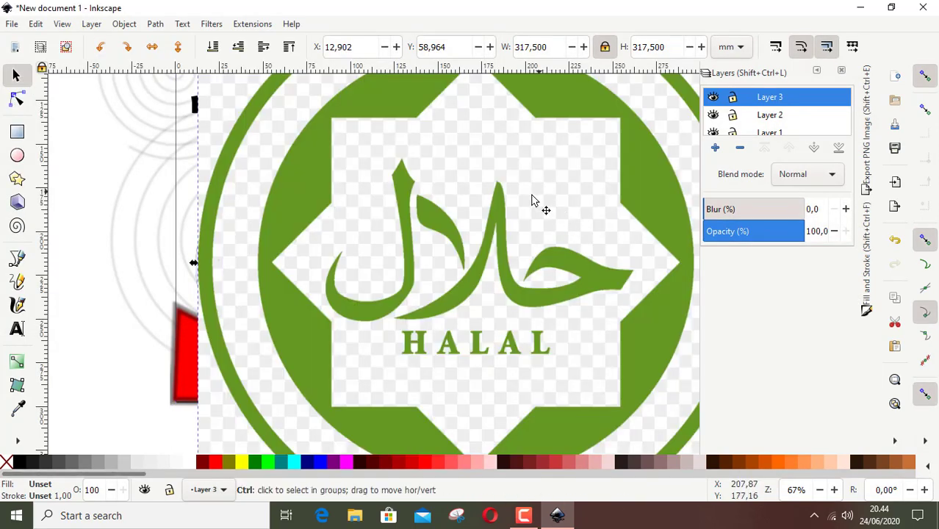
Scale the halal logo down to about 33 mm square and place it near the page's right edge, just above the plate
{"action": "scroll", "coordinate": [533, 204], "scroll_direction": "down", "scroll_amount": 4, "text": "ctrl"}
{"action": "left_click_drag", "start_coordinate": [591, 141], "coordinate": [557, 152]}
{"action": "scroll", "coordinate": [507, 234], "scroll_direction": "up", "scroll_amount": 2, "text": "ctrl"}
{"action": "left_click_drag", "start_coordinate": [587, 118], "coordinate": [561, 145]}
{"action": "left_click_drag", "start_coordinate": [534, 174], "coordinate": [540, 116]}
{"action": "scroll", "coordinate": [537, 132], "scroll_direction": "up", "scroll_amount": 1, "text": "ctrl"}
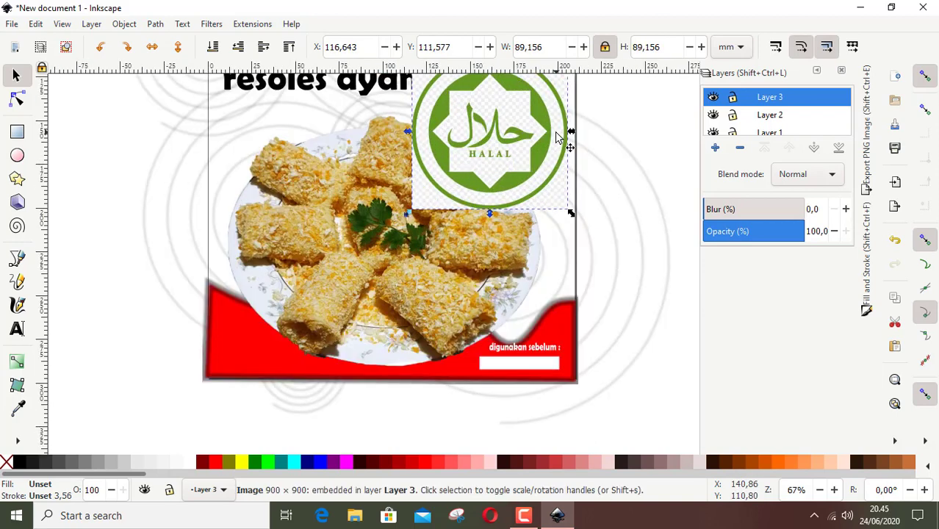
{"action": "scroll", "coordinate": [535, 138], "scroll_direction": "down", "scroll_amount": 1, "text": "ctrl"}
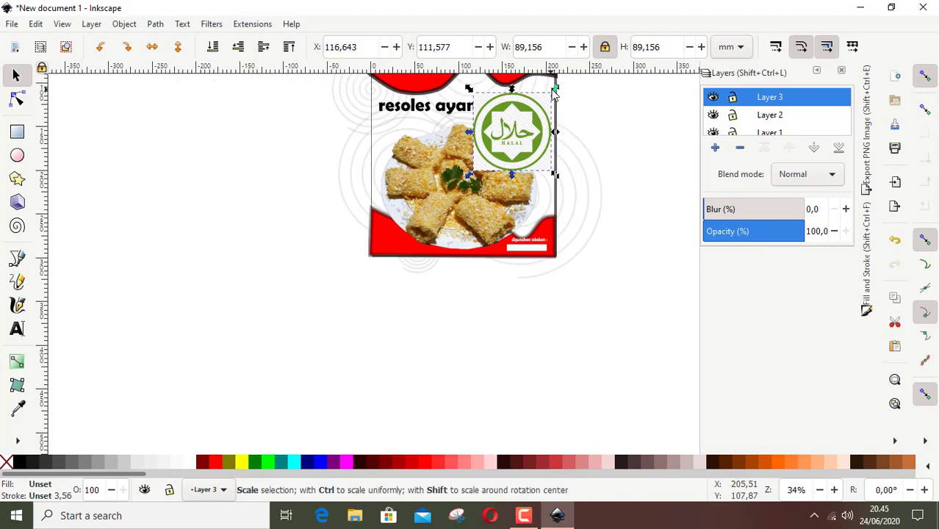
{"action": "left_click_drag", "start_coordinate": [553, 90], "coordinate": [532, 120]}
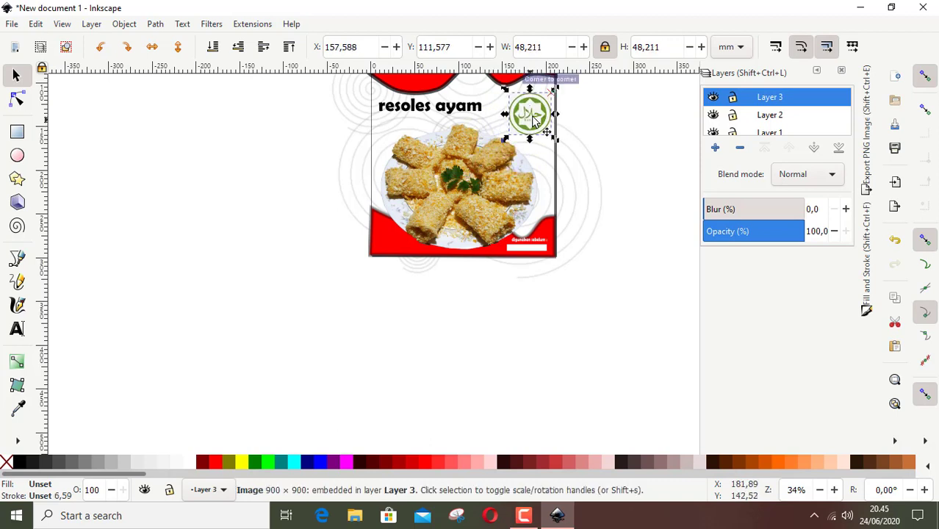
{"action": "scroll", "coordinate": [542, 106], "scroll_direction": "up", "scroll_amount": 1, "text": "ctrl"}
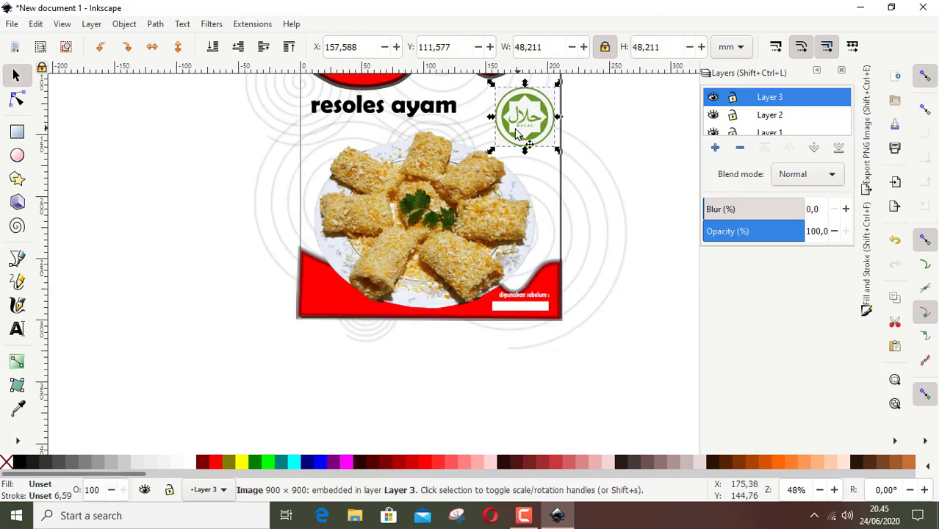
{"action": "left_click_drag", "start_coordinate": [491, 151], "coordinate": [535, 131]}
{"action": "scroll", "coordinate": [604, 161], "scroll_direction": "up", "scroll_amount": 5}
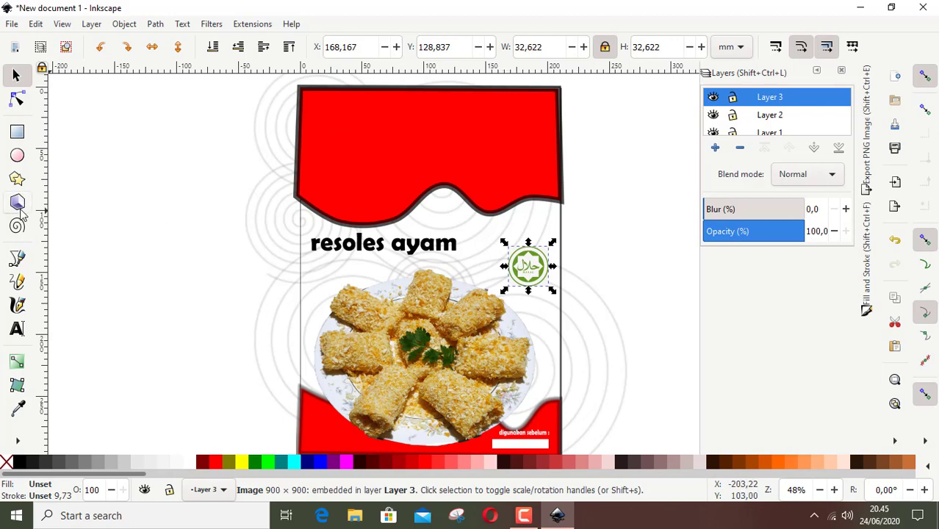
Add the text "rchiken" on the upper red shape, enlarge it to about 122 by 27 mm and place it near the shape's upper edge
{"action": "left_click", "coordinate": [17, 328]}
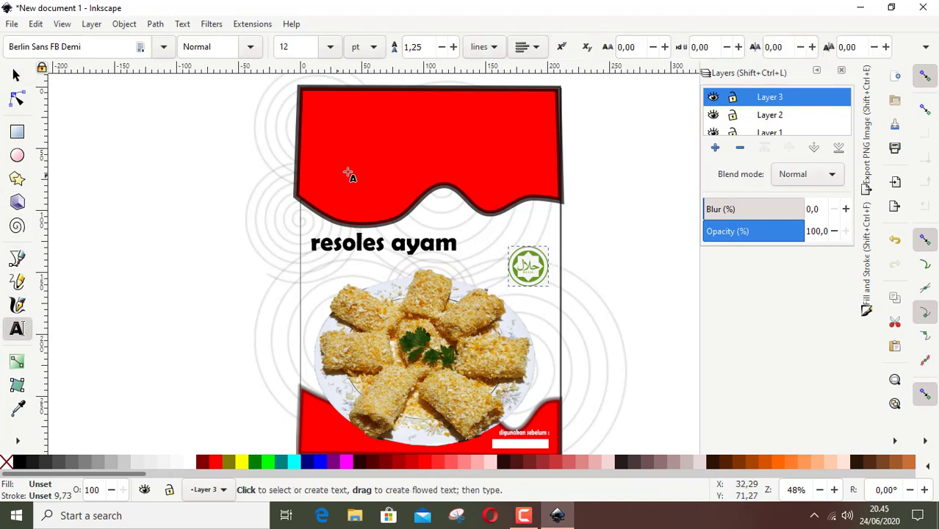
{"action": "left_click", "coordinate": [390, 129]}
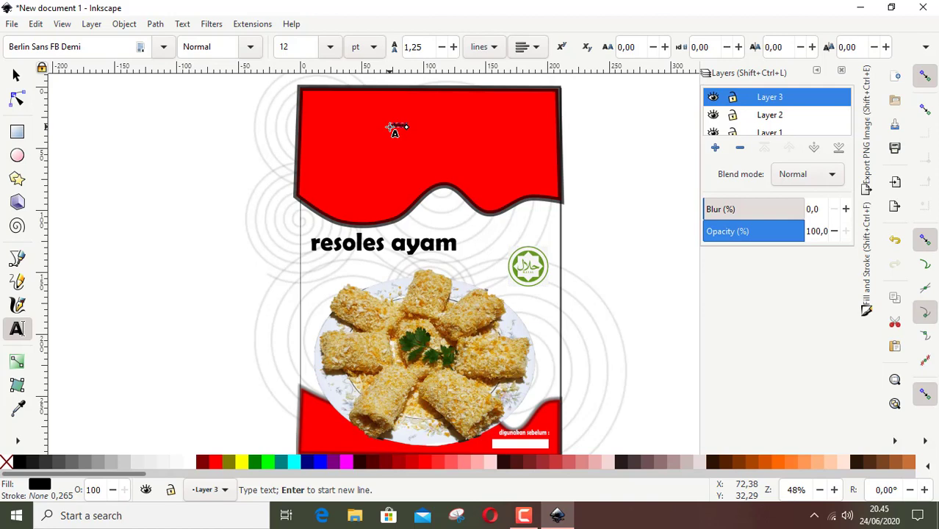
{"action": "left_click", "coordinate": [16, 77]}
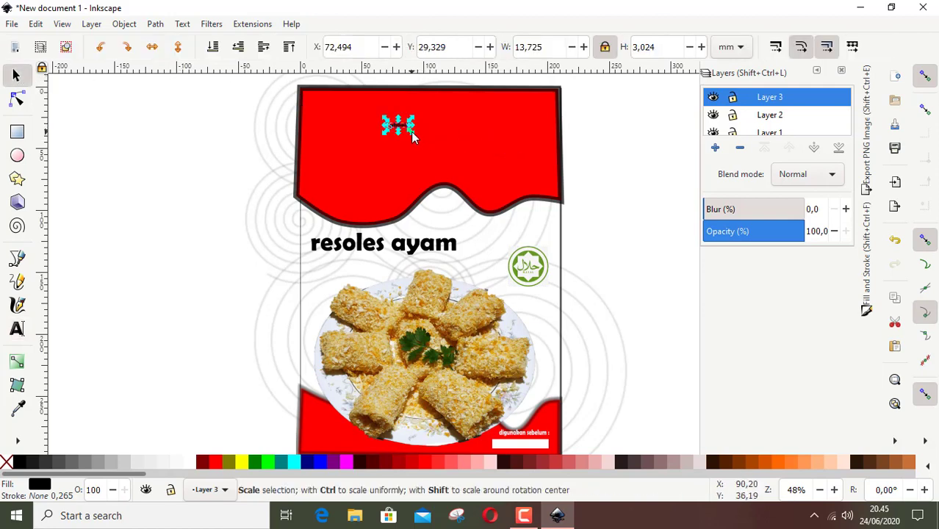
{"action": "left_click_drag", "start_coordinate": [413, 137], "coordinate": [542, 208]}
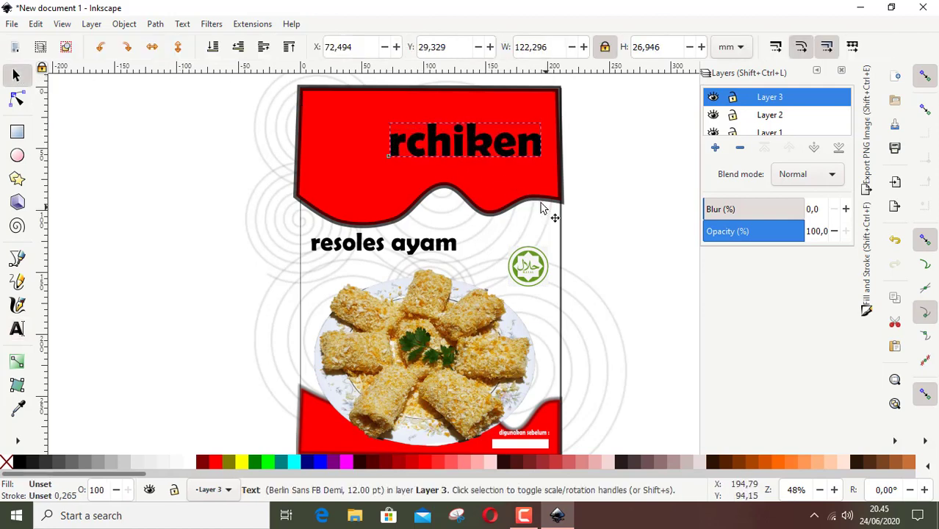
{"action": "left_click_drag", "start_coordinate": [477, 139], "coordinate": [465, 120]}
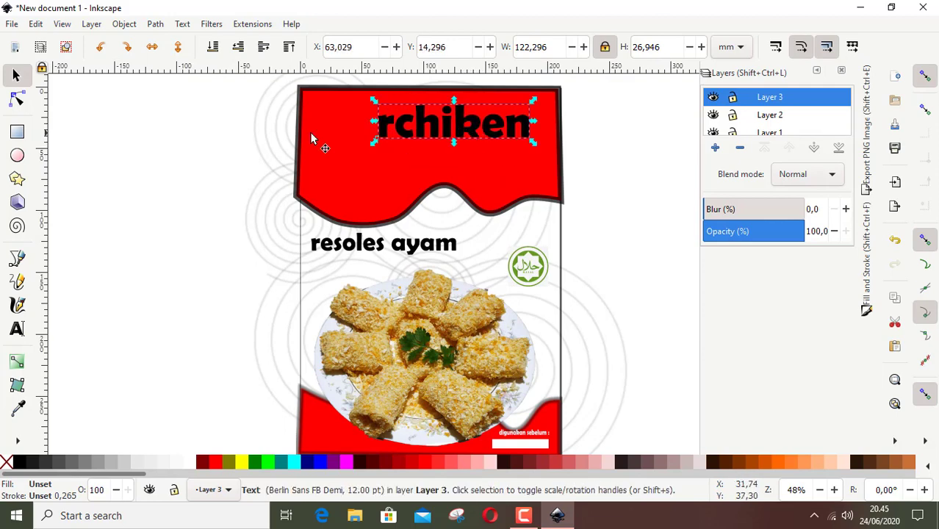
Draw a white ellipse about 56 by 60 mm near the upper red shape's left edge and move the "rchiken" text clear to its right
{"action": "left_click", "coordinate": [17, 155]}
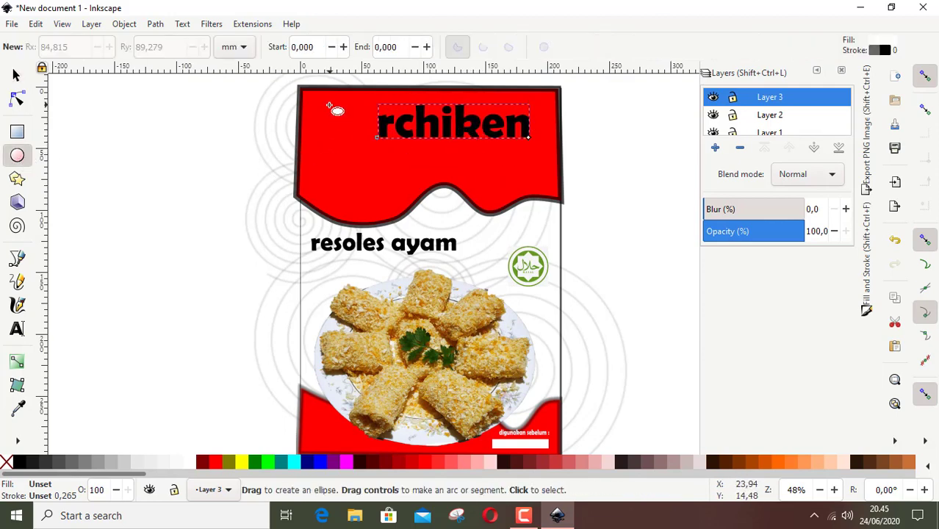
{"action": "left_click_drag", "start_coordinate": [328, 111], "coordinate": [386, 179]}
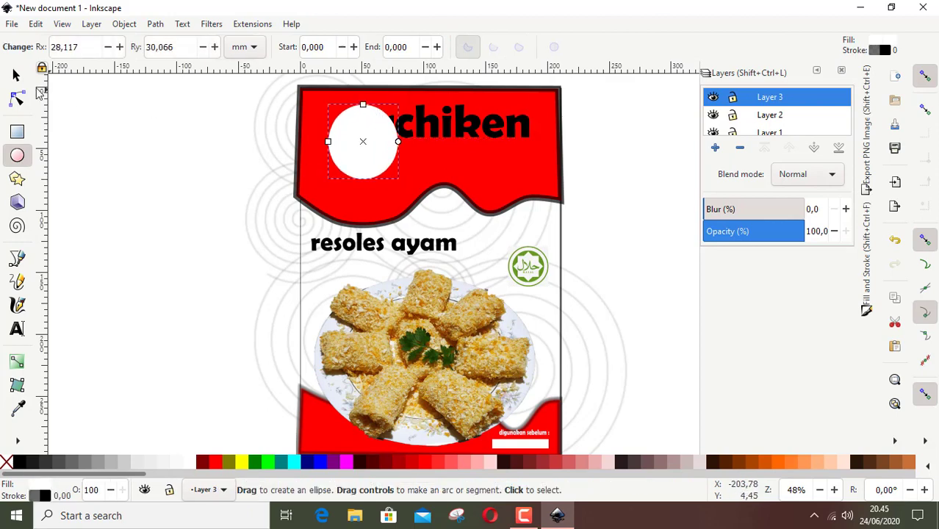
{"action": "left_click", "coordinate": [17, 75]}
{"action": "left_click_drag", "start_coordinate": [357, 144], "coordinate": [332, 144]}
{"action": "left_click", "coordinate": [474, 126]}
{"action": "left_click_drag", "start_coordinate": [474, 125], "coordinate": [484, 149]}
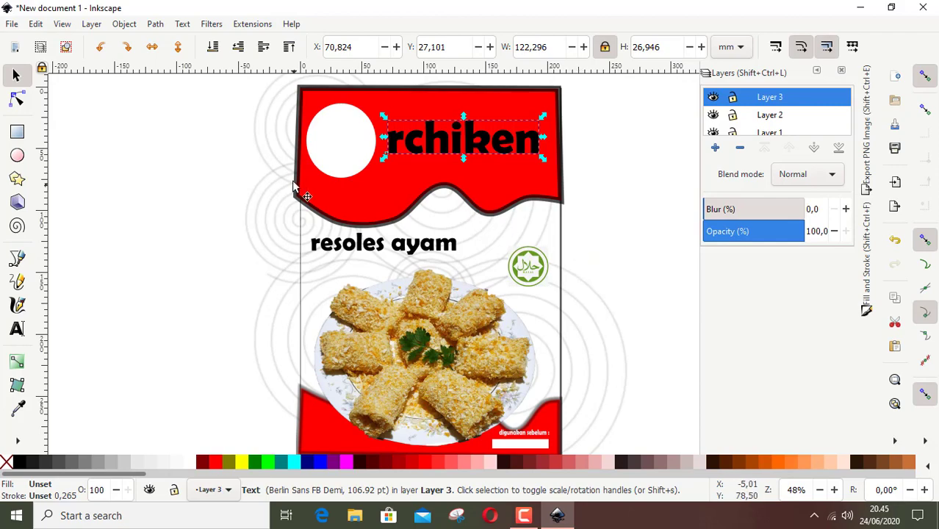
Stretch the upper red shape past the page's left, right and top edges to about 229 by 125 mm
{"action": "scroll", "coordinate": [278, 179], "scroll_direction": "up", "scroll_amount": 1, "text": "ctrl"}
{"action": "scroll", "coordinate": [457, 215], "scroll_direction": "up", "scroll_amount": 1, "text": "ctrl"}
{"action": "scroll", "coordinate": [434, 207], "scroll_direction": "down", "scroll_amount": 5}
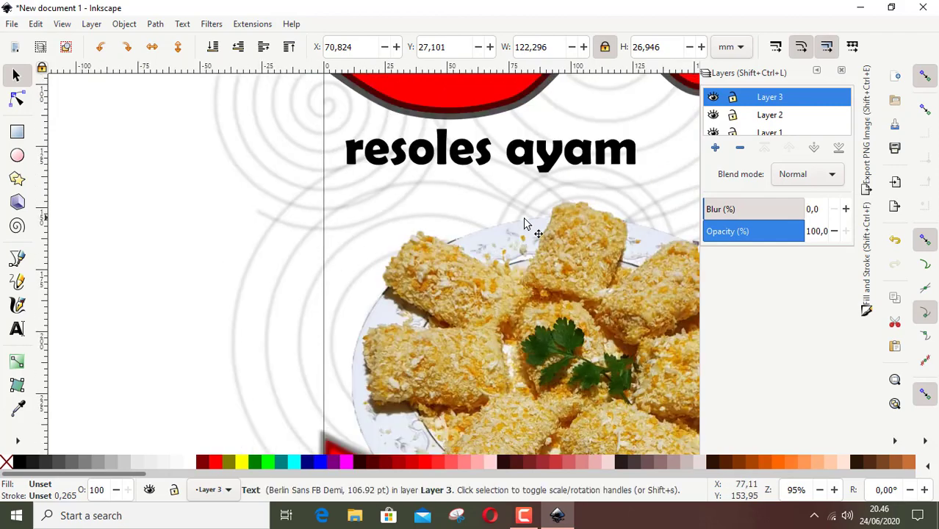
{"action": "scroll", "coordinate": [507, 238], "scroll_direction": "up", "scroll_amount": 12}
{"action": "scroll", "coordinate": [457, 243], "scroll_direction": "down", "scroll_amount": 2}
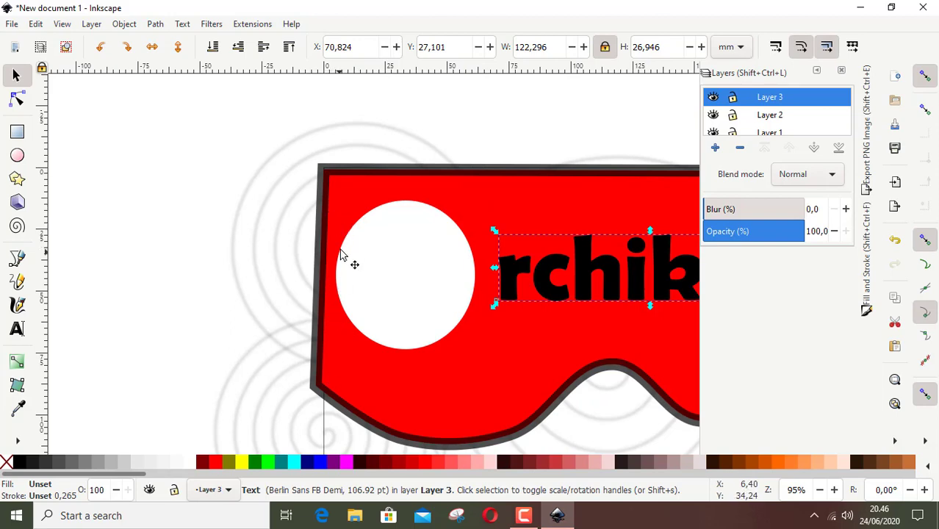
{"action": "scroll", "coordinate": [334, 294], "scroll_direction": "down", "scroll_amount": 3}
{"action": "scroll", "coordinate": [354, 282], "scroll_direction": "up", "scroll_amount": 3}
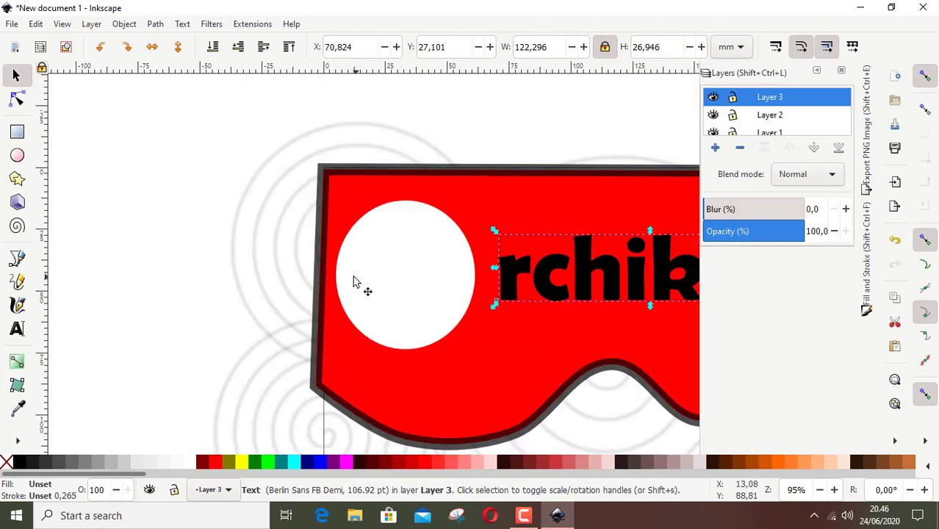
{"action": "left_click", "coordinate": [337, 200]}
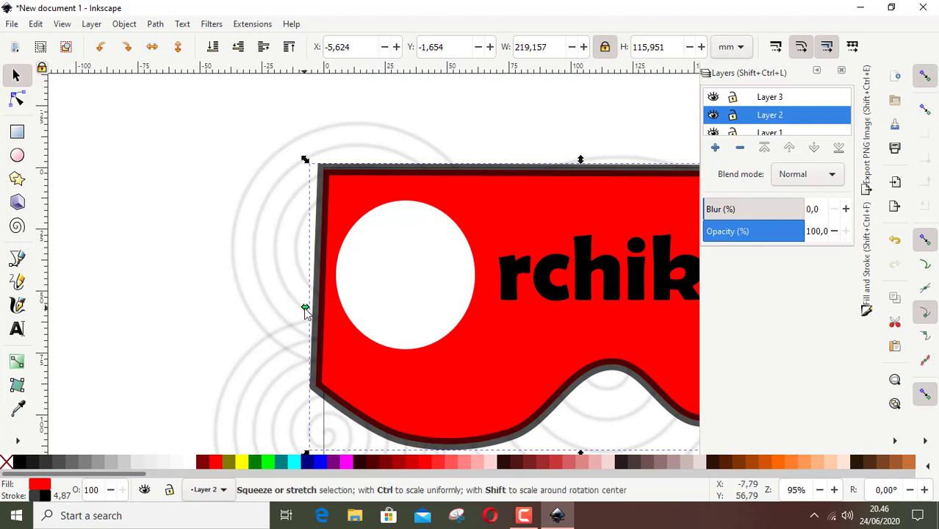
{"action": "left_click_drag", "start_coordinate": [306, 308], "coordinate": [297, 315]}
{"action": "scroll", "coordinate": [447, 236], "scroll_direction": "down", "scroll_amount": 3}
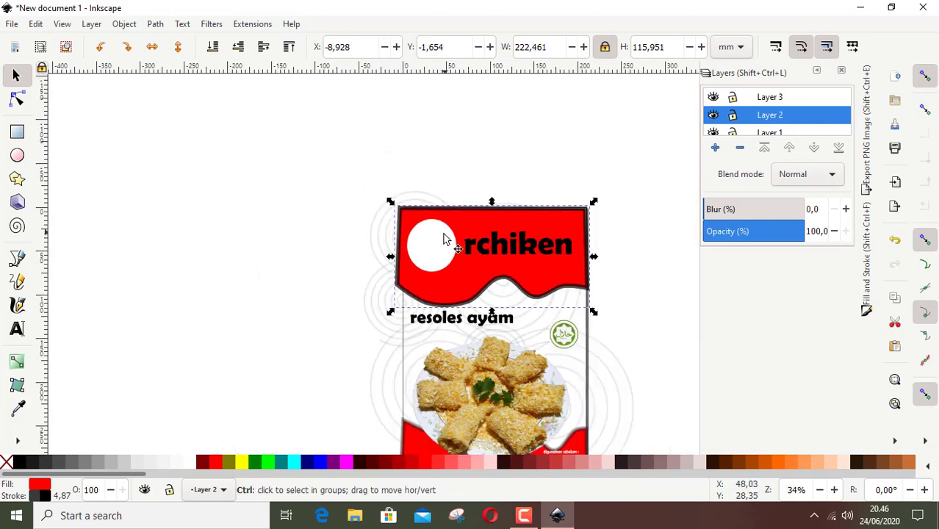
{"action": "scroll", "coordinate": [581, 261], "scroll_direction": "up", "scroll_amount": 3}
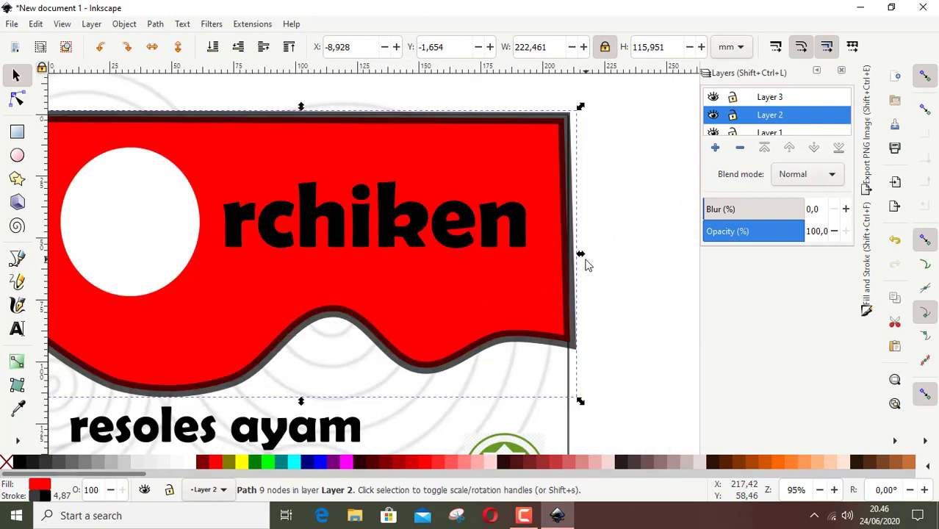
{"action": "left_click_drag", "start_coordinate": [580, 255], "coordinate": [596, 254]}
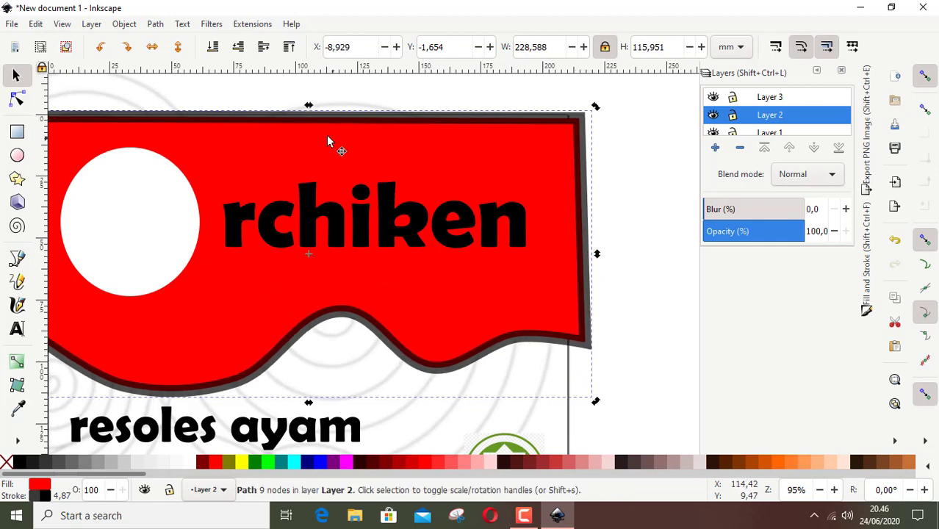
{"action": "left_click_drag", "start_coordinate": [310, 106], "coordinate": [317, 89]}
Stretch the lower red shape past the page's right, bottom and left edges to about 228 by 69 mm
{"action": "scroll", "coordinate": [549, 263], "scroll_direction": "down", "scroll_amount": 10}
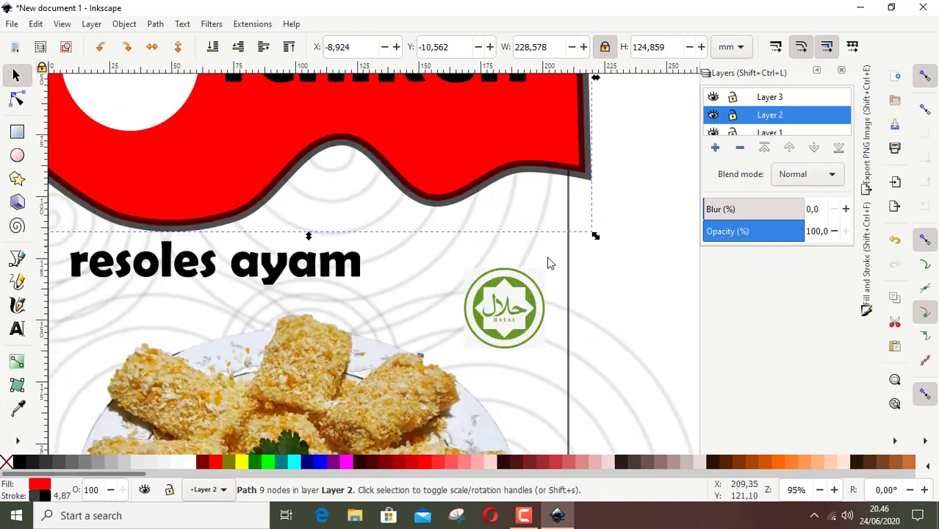
{"action": "scroll", "coordinate": [512, 285], "scroll_direction": "down", "scroll_amount": 5}
{"action": "left_click", "coordinate": [551, 268]}
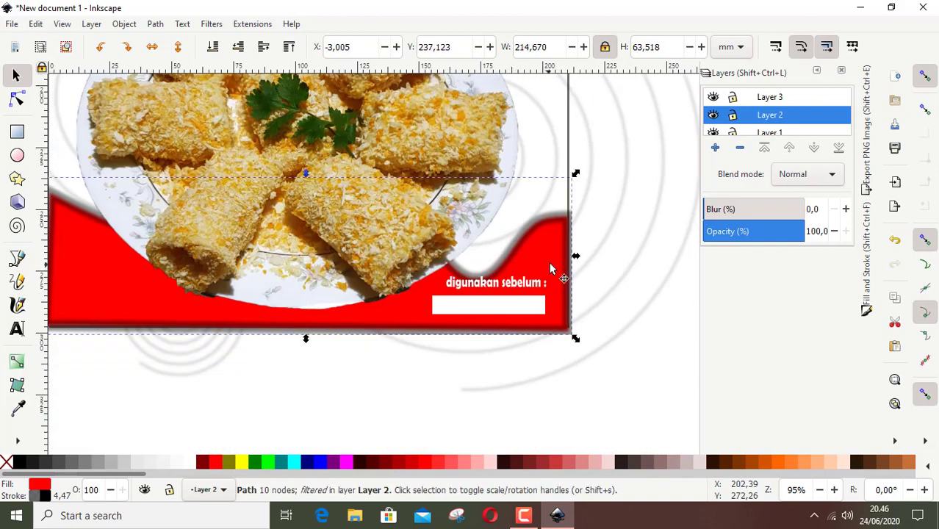
{"action": "left_click_drag", "start_coordinate": [575, 257], "coordinate": [598, 261]}
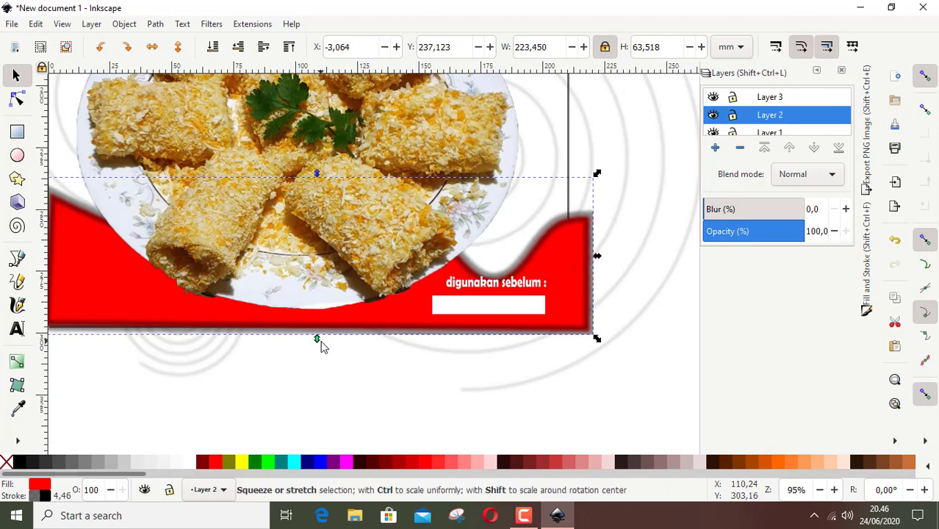
{"action": "left_click_drag", "start_coordinate": [317, 343], "coordinate": [319, 359]}
{"action": "scroll", "coordinate": [465, 379], "scroll_direction": "down", "scroll_amount": 1}
{"action": "scroll", "coordinate": [430, 375], "scroll_direction": "down", "scroll_amount": 1, "text": "ctrl"}
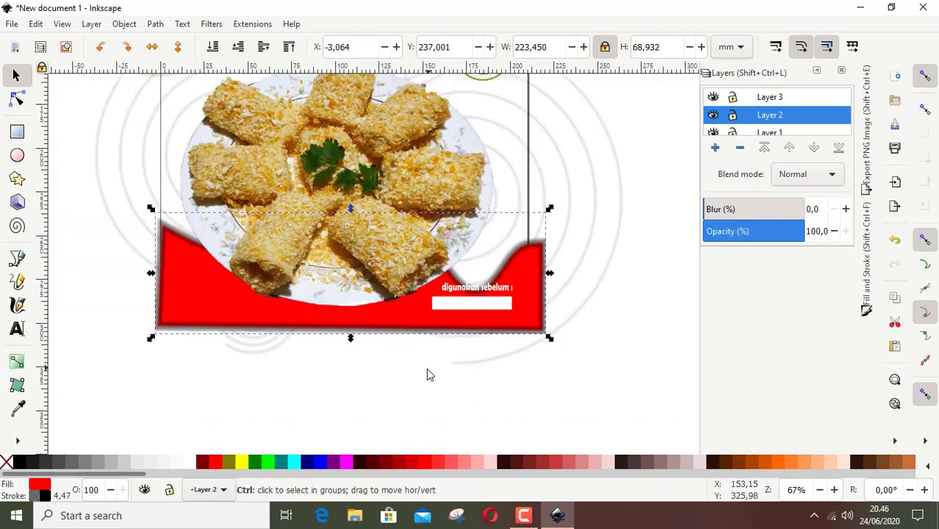
{"action": "scroll", "coordinate": [171, 281], "scroll_direction": "up", "scroll_amount": 2, "text": "ctrl"}
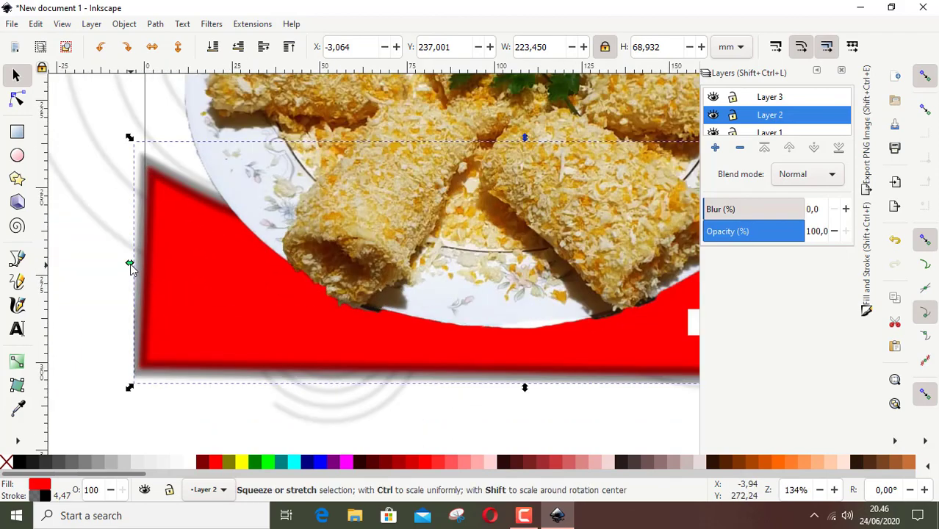
{"action": "left_click_drag", "start_coordinate": [122, 269], "coordinate": [111, 267]}
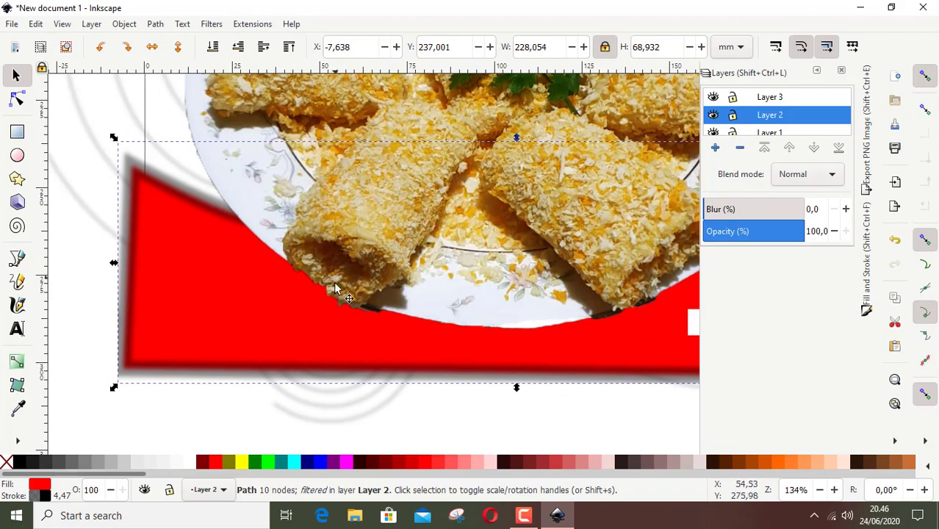
Export the page area as the PNG image d:/rchiken.png, 794 by 1123 pixels at 96 dpi
{"action": "scroll", "coordinate": [360, 305], "scroll_direction": "up", "scroll_amount": 3}
{"action": "scroll", "coordinate": [437, 210], "scroll_direction": "down", "scroll_amount": 3, "text": "ctrl"}
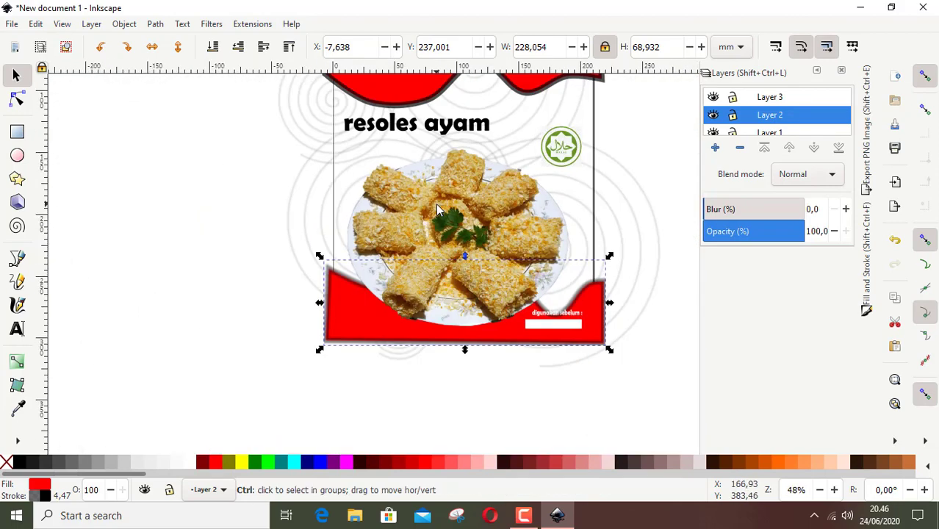
{"action": "scroll", "coordinate": [471, 199], "scroll_direction": "down", "scroll_amount": 1, "text": "ctrl"}
{"action": "scroll", "coordinate": [571, 177], "scroll_direction": "down", "scroll_amount": 1}
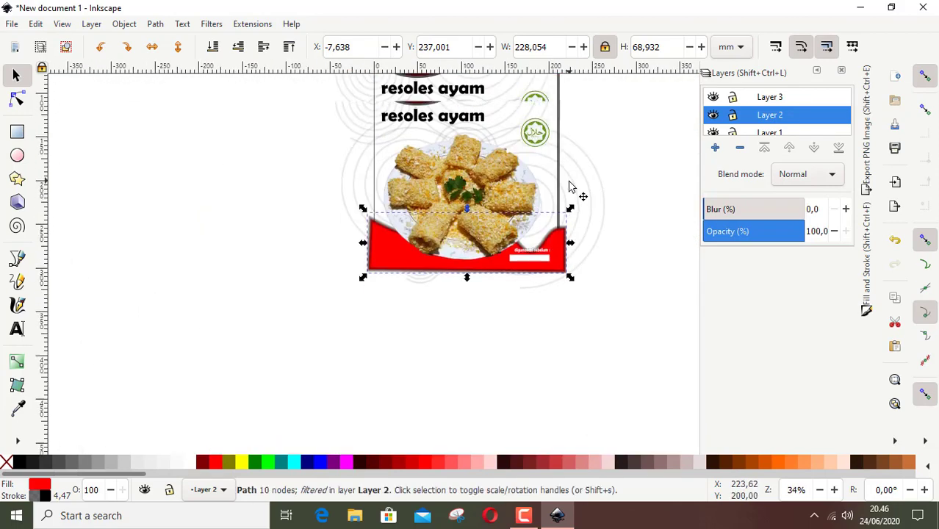
{"action": "scroll", "coordinate": [571, 188], "scroll_direction": "up", "scroll_amount": 5}
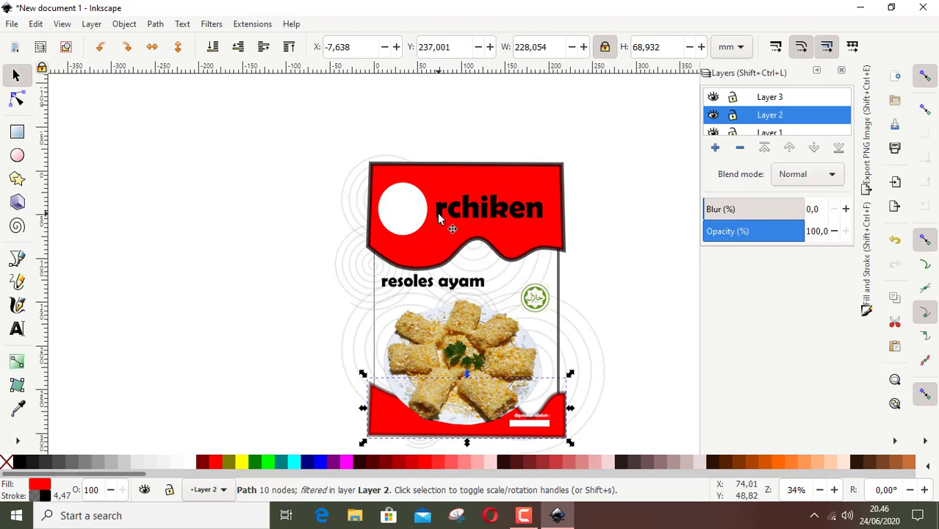
{"action": "scroll", "coordinate": [555, 317], "scroll_direction": "down", "scroll_amount": 2}
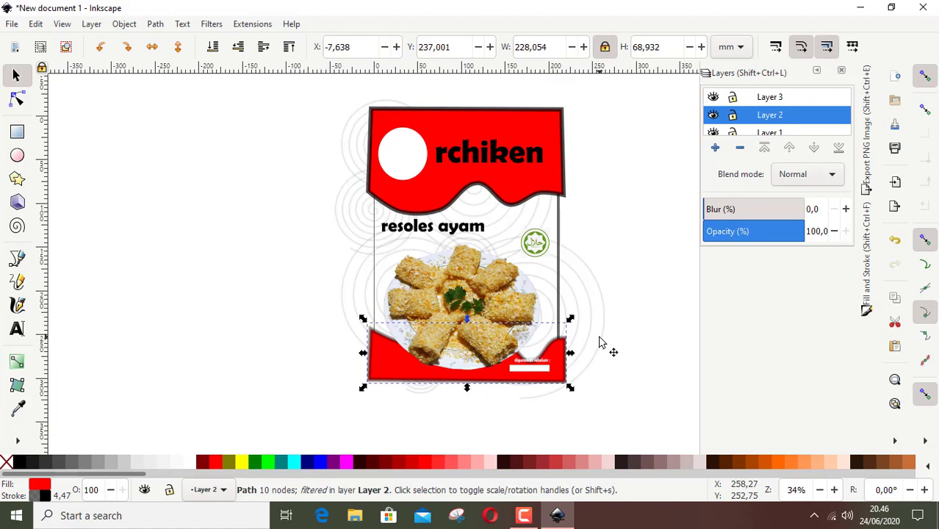
{"action": "left_click", "coordinate": [10, 27]}
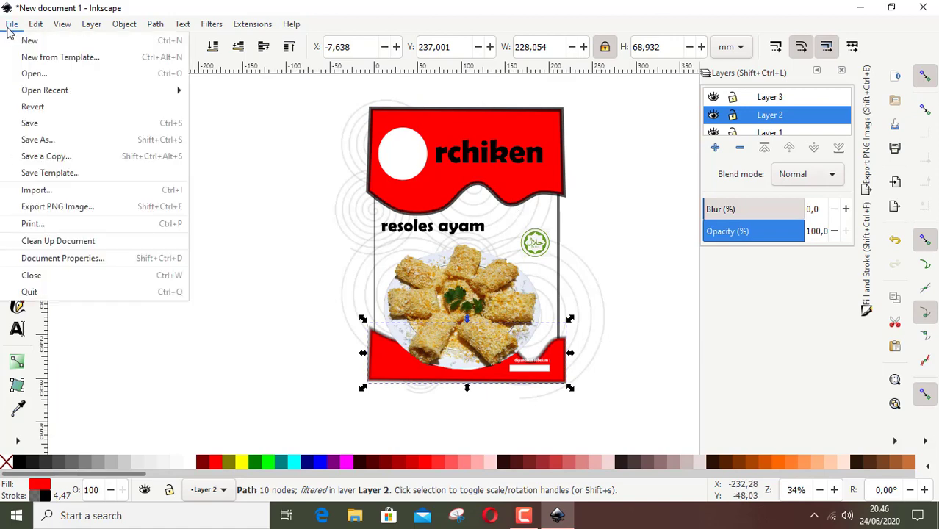
{"action": "left_click", "coordinate": [71, 209]}
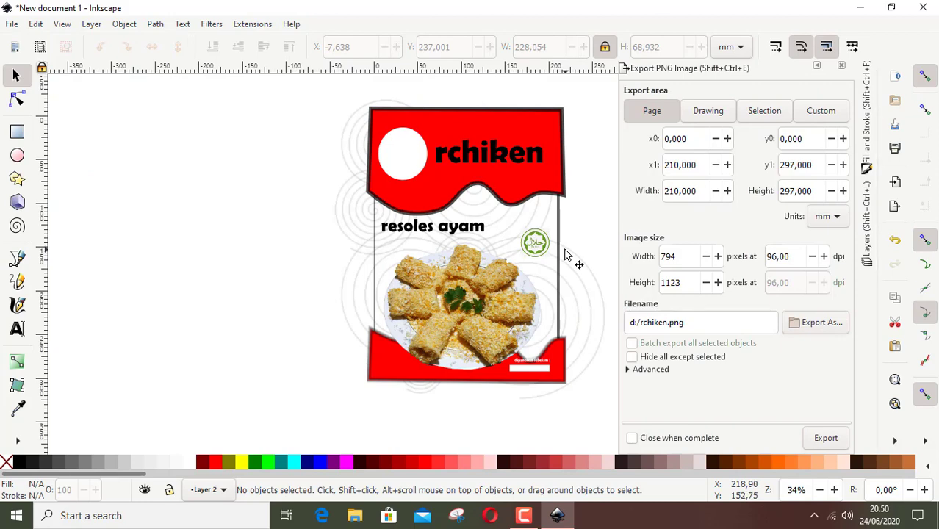
{"action": "left_click", "coordinate": [826, 438]}
{"action": "left_click", "coordinate": [541, 311]}
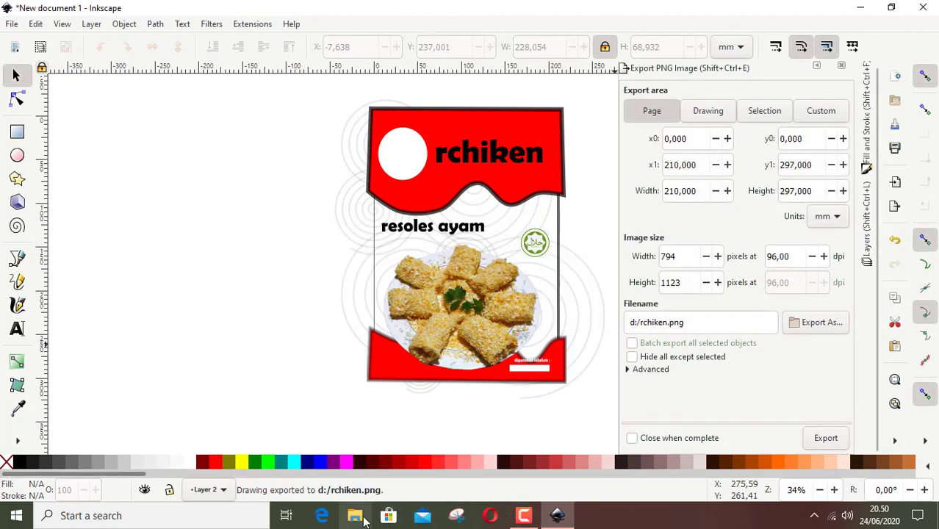
Switch to File Explorer, open rchiken.png from Local Disk (D:) in Paint and examine the exported package design
{"action": "left_click", "coordinate": [355, 518]}
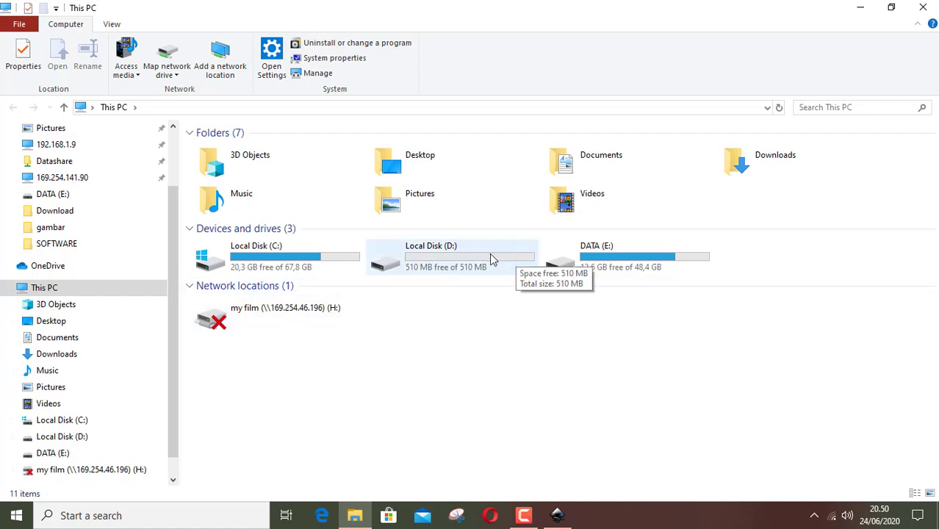
{"action": "left_click", "coordinate": [463, 257]}
{"action": "double_click", "coordinate": [462, 257]}
{"action": "left_click", "coordinate": [224, 173]}
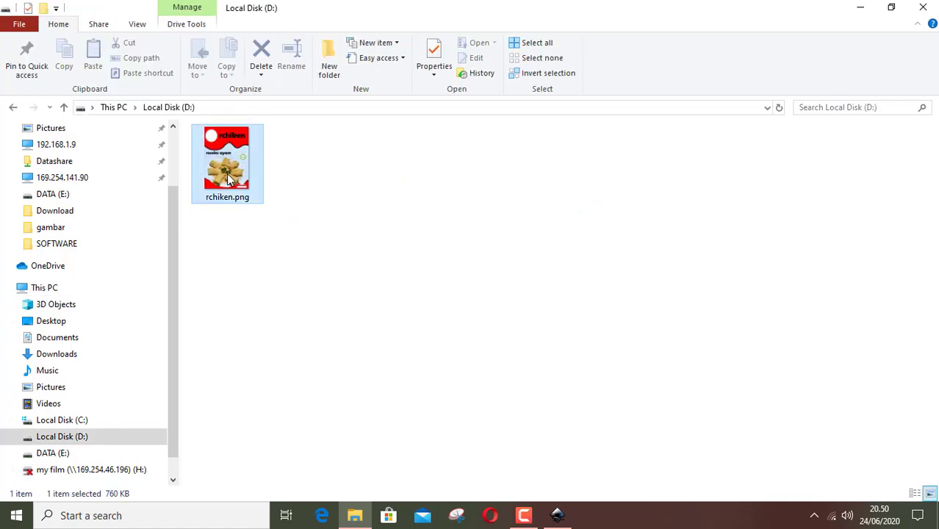
{"action": "right_click", "coordinate": [228, 177]}
{"action": "left_click", "coordinate": [268, 175]}
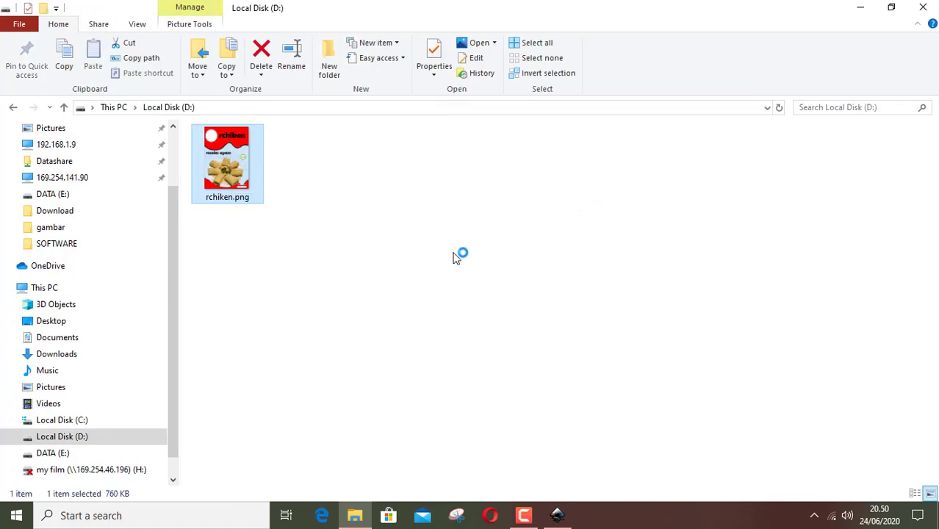
{"action": "scroll", "coordinate": [315, 203], "scroll_direction": "down", "scroll_amount": 3, "text": "ctrl"}
{"action": "scroll", "coordinate": [75, 193], "scroll_direction": "up", "scroll_amount": 3, "text": "ctrl"}
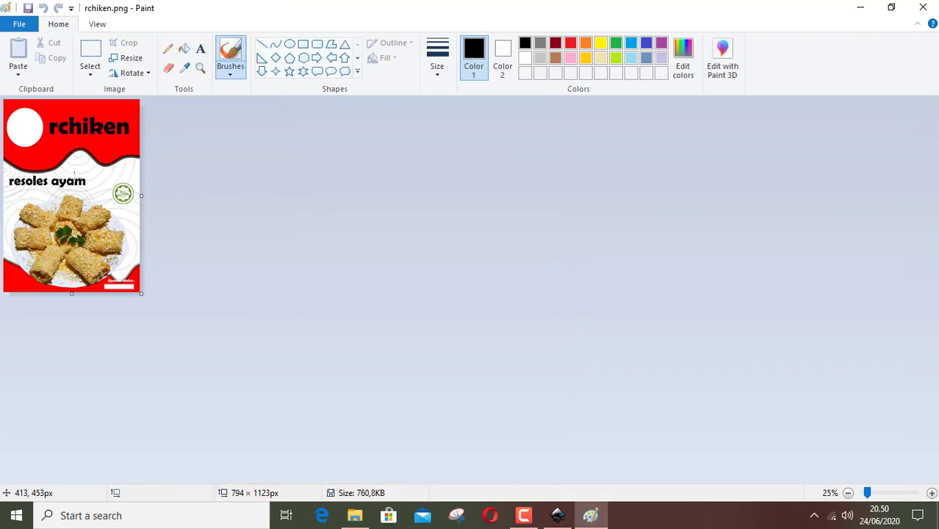
{"action": "scroll", "coordinate": [74, 192], "scroll_direction": "down", "scroll_amount": 1, "text": "ctrl"}
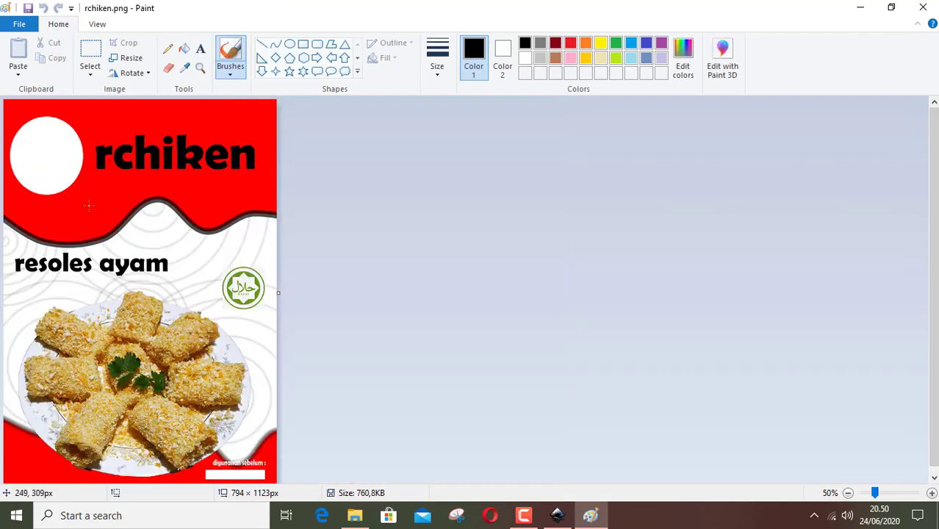